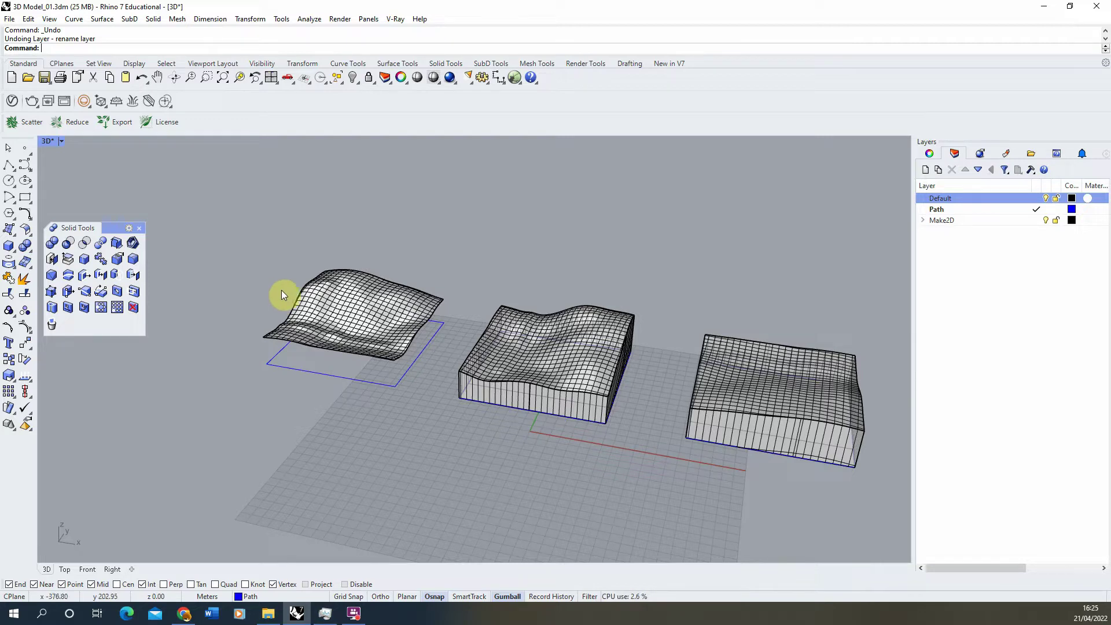
# Zoom in and select the loose wavy surface at the left of the three terrains.
pyautogui.scroll(2, 245, 300)
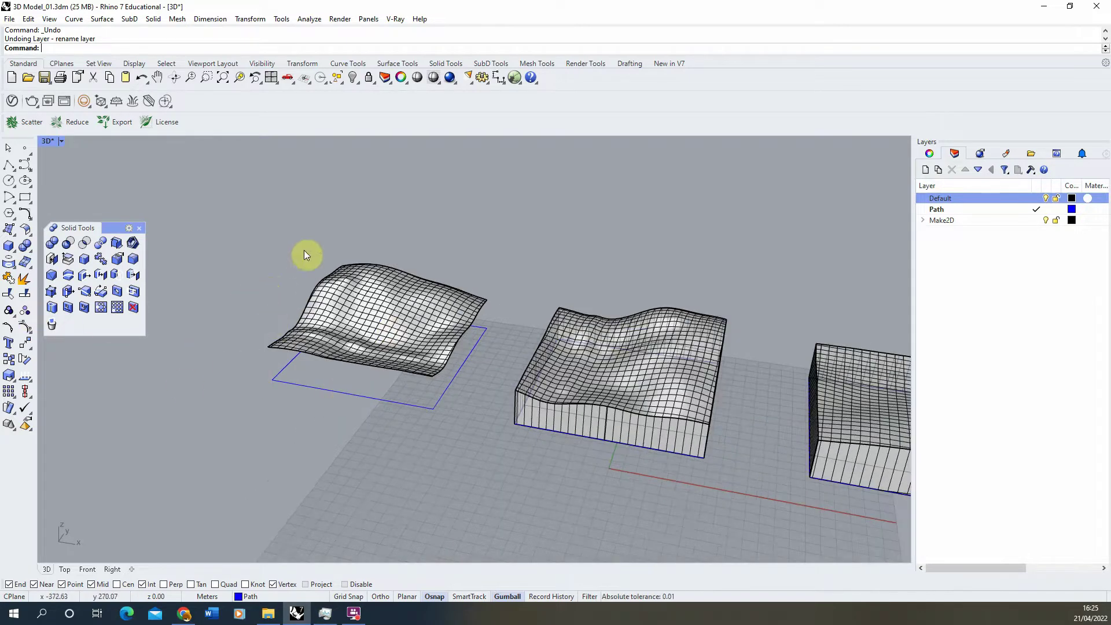
pyautogui.click(363, 282)
pyautogui.moveTo(286, 434)
pyautogui.mouseDown(button='right')
pyautogui.moveTo(260, 389)
pyautogui.moveTo(273, 383)
pyautogui.mouseUp(button='right')
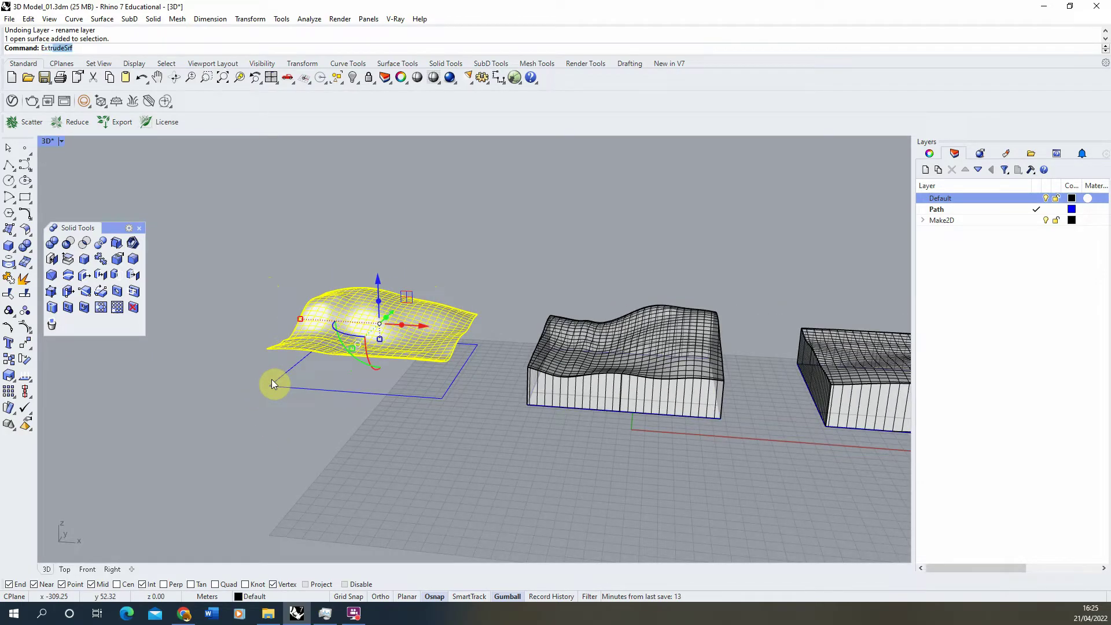
# Extrude the left wavy surface well below the terrain into a tall solid on the Default layer.
pyautogui.write('ru')
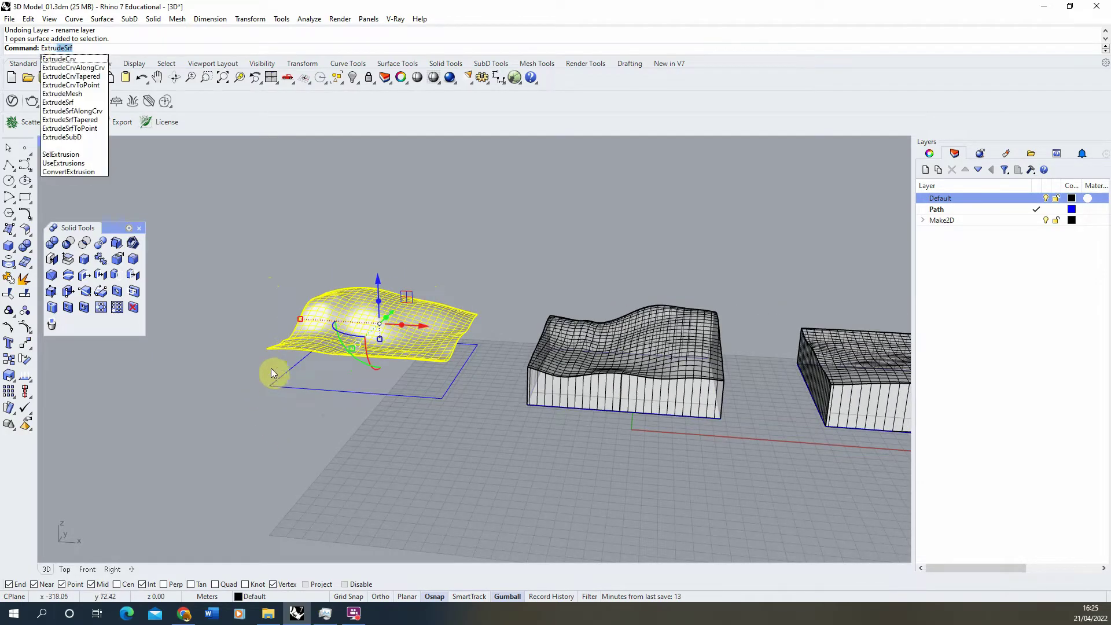
pyautogui.click(72, 103)
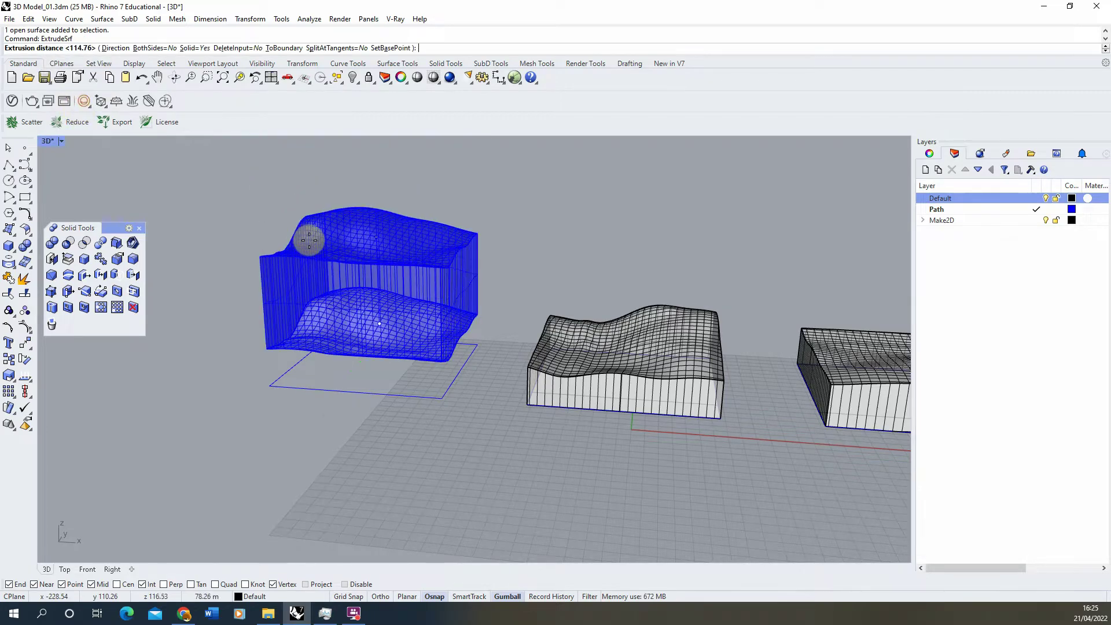
pyautogui.doubleClick(964, 202)
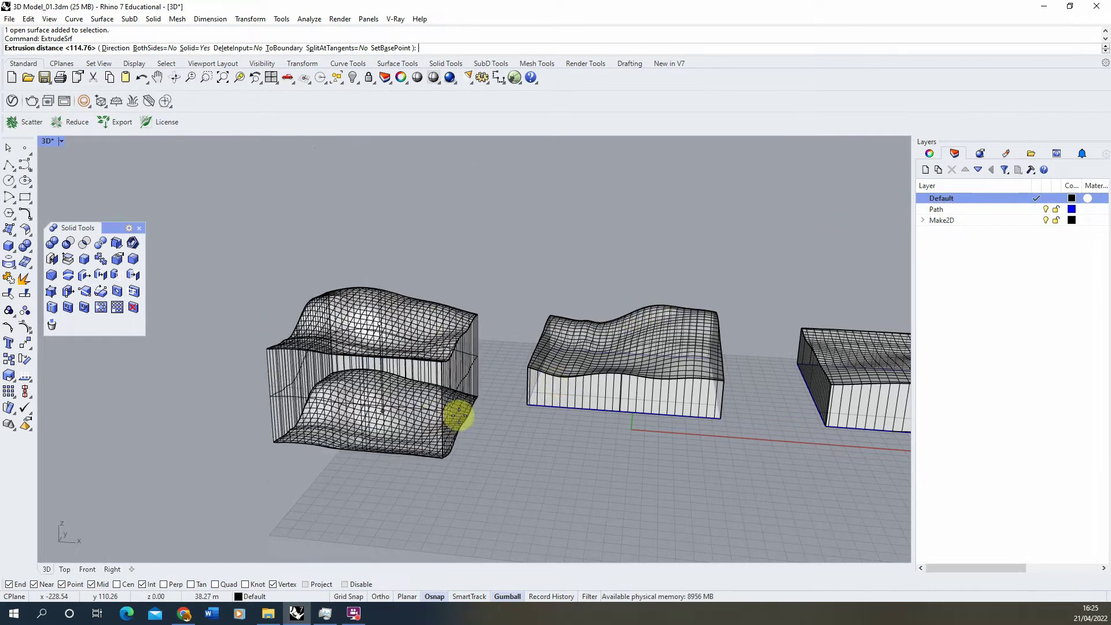
pyautogui.click(409, 470)
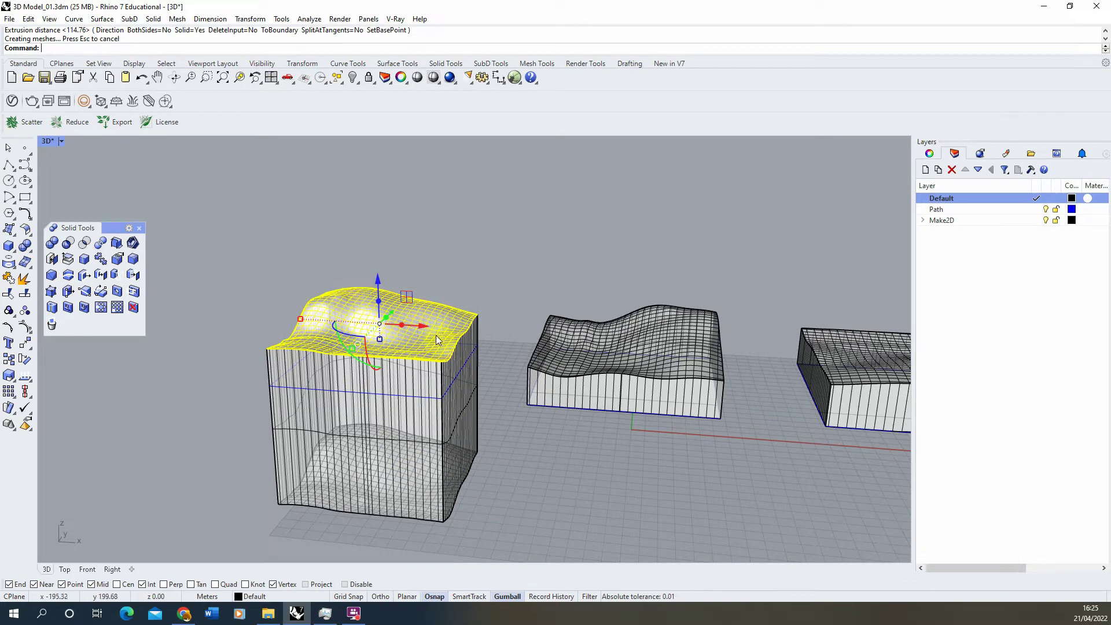
# Delete the leftover original wavy surface, leaving three terrain solids.
pyautogui.press('Delete')
pyautogui.moveTo(394, 327)
pyautogui.mouseDown(button='right')
pyautogui.moveTo(367, 390)
pyautogui.moveTo(365, 453)
pyautogui.moveTo(358, 335)
pyautogui.moveTo(417, 277)
pyautogui.moveTo(376, 317)
pyautogui.moveTo(367, 401)
pyautogui.mouseUp(button='right')
pyautogui.scroll(-3, 367, 397)
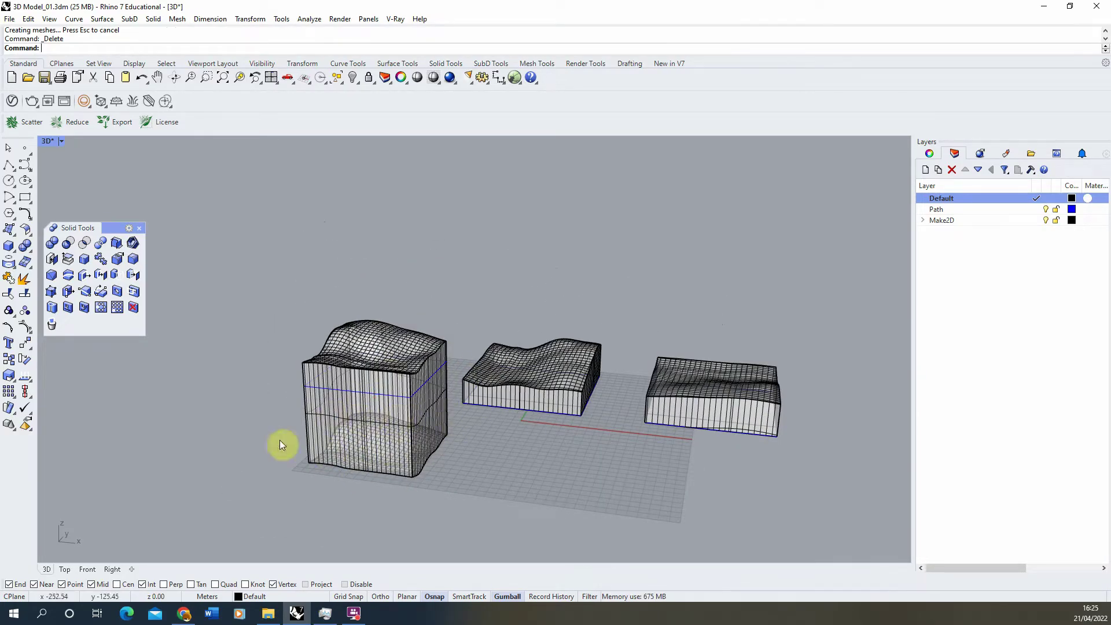
pyautogui.moveTo(430, 434); pyautogui.dragTo(227, 313, button='right')
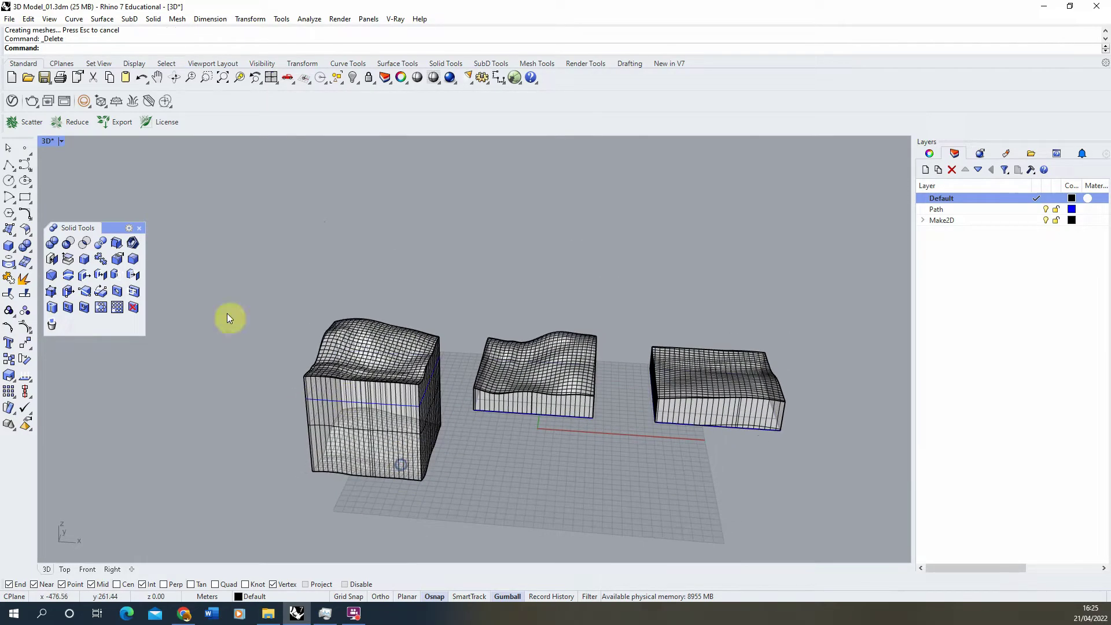
# Draw a large box enclosing the lower part of the tall left terrain.
pyautogui.click(9, 248)
pyautogui.click(146, 438)
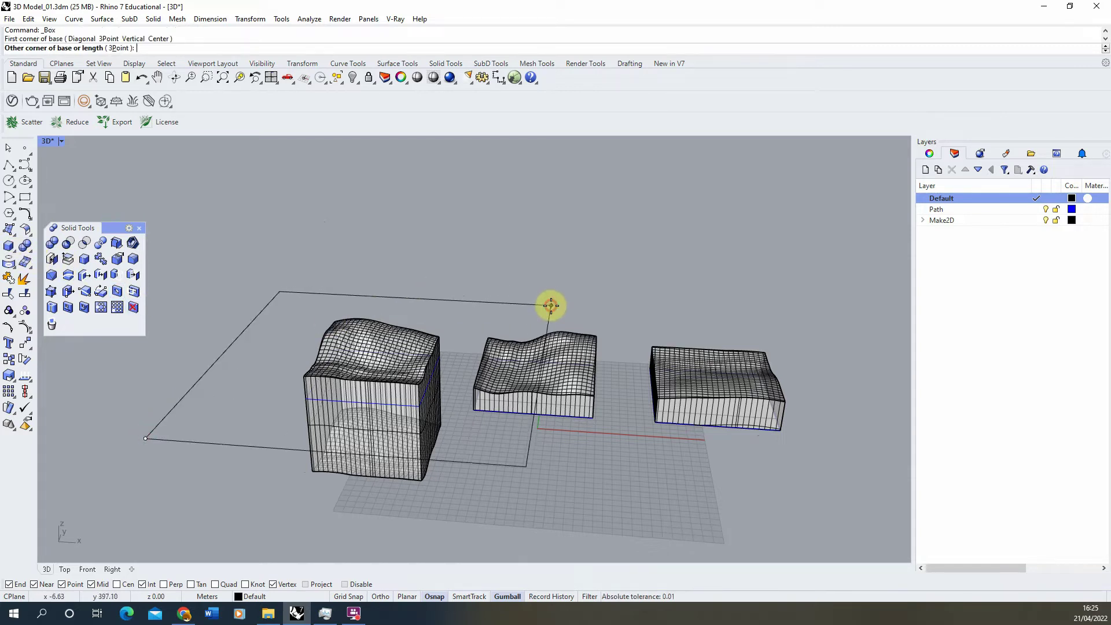
pyautogui.click(508, 421)
pyautogui.click(479, 484)
pyautogui.moveTo(478, 484)
pyautogui.mouseDown(button='right')
pyautogui.moveTo(457, 387)
pyautogui.moveTo(464, 459)
pyautogui.moveTo(376, 396)
pyautogui.moveTo(390, 359)
pyautogui.moveTo(455, 337)
pyautogui.moveTo(374, 366)
pyautogui.mouseUp(button='right')
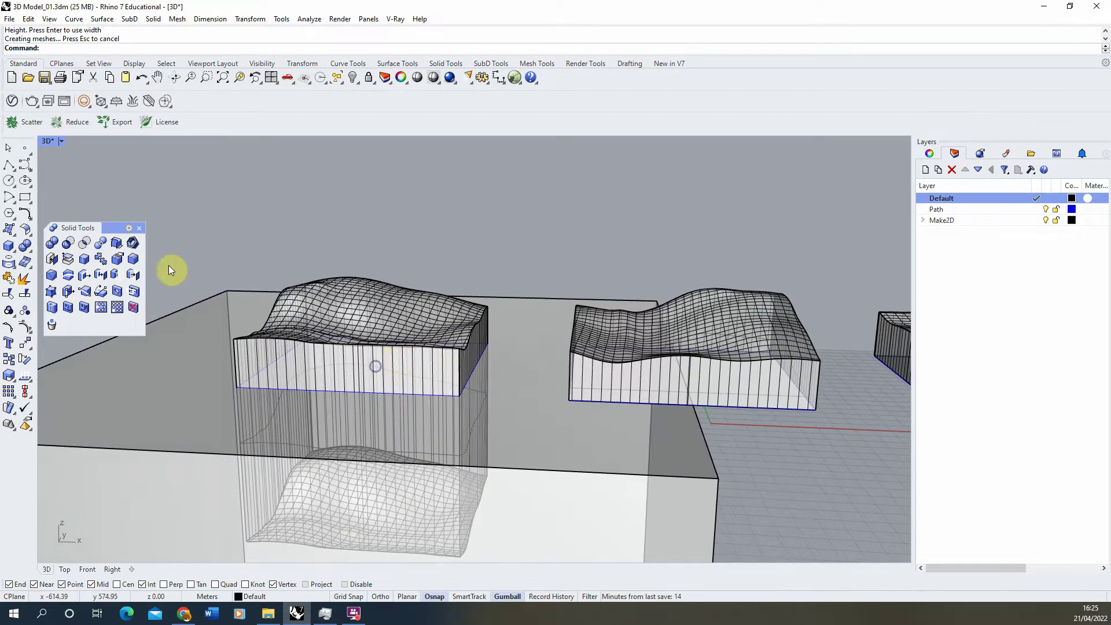
# Boolean-difference the box from the left terrain, leaving a shallow wavy slab.
pyautogui.click(69, 242)
pyautogui.click(345, 277)
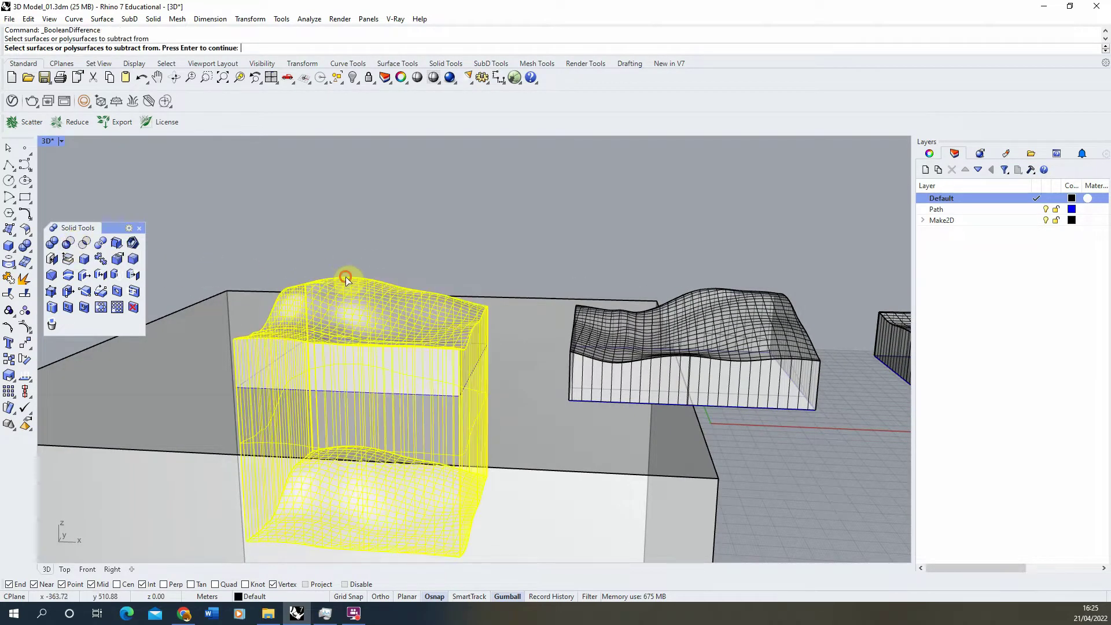
pyautogui.press('Return')
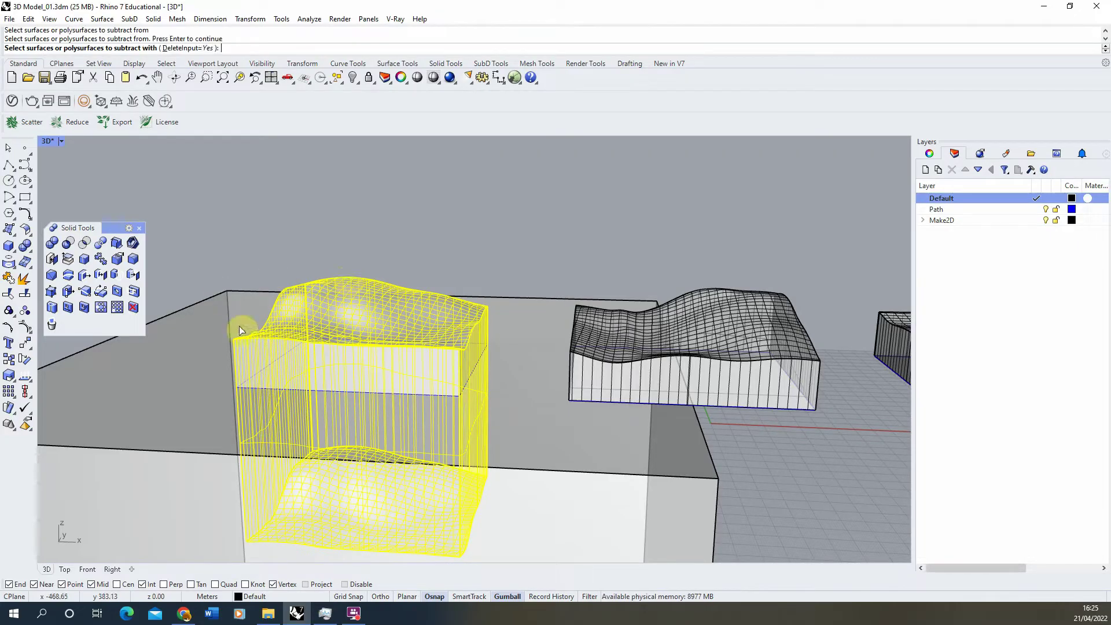
pyautogui.click(201, 312)
pyautogui.scroll(-3, 327, 289)
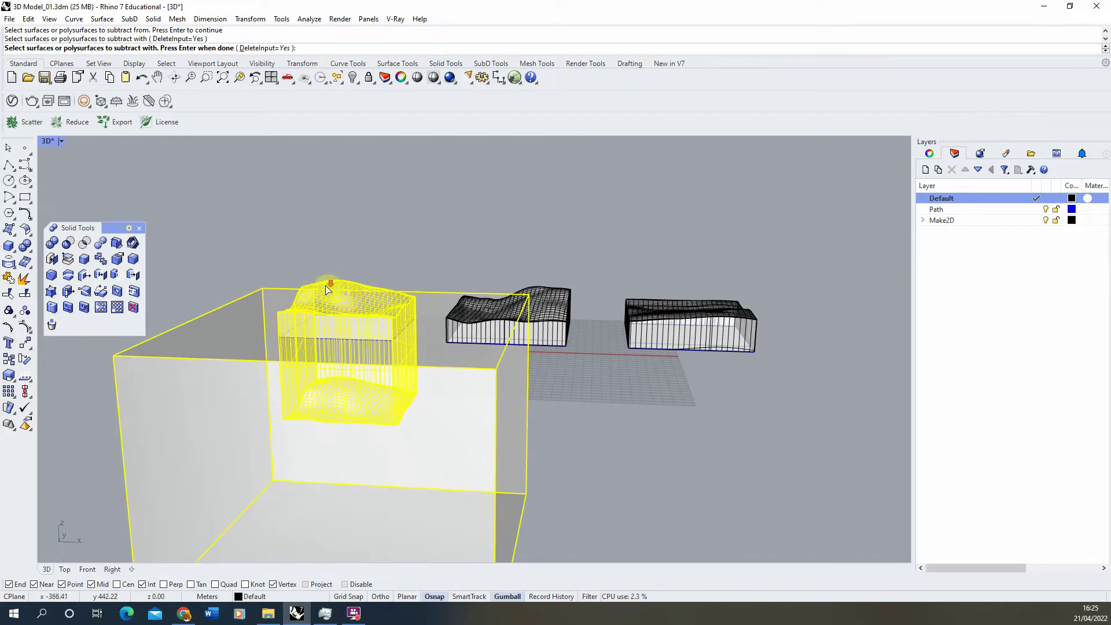
pyautogui.press('Return')
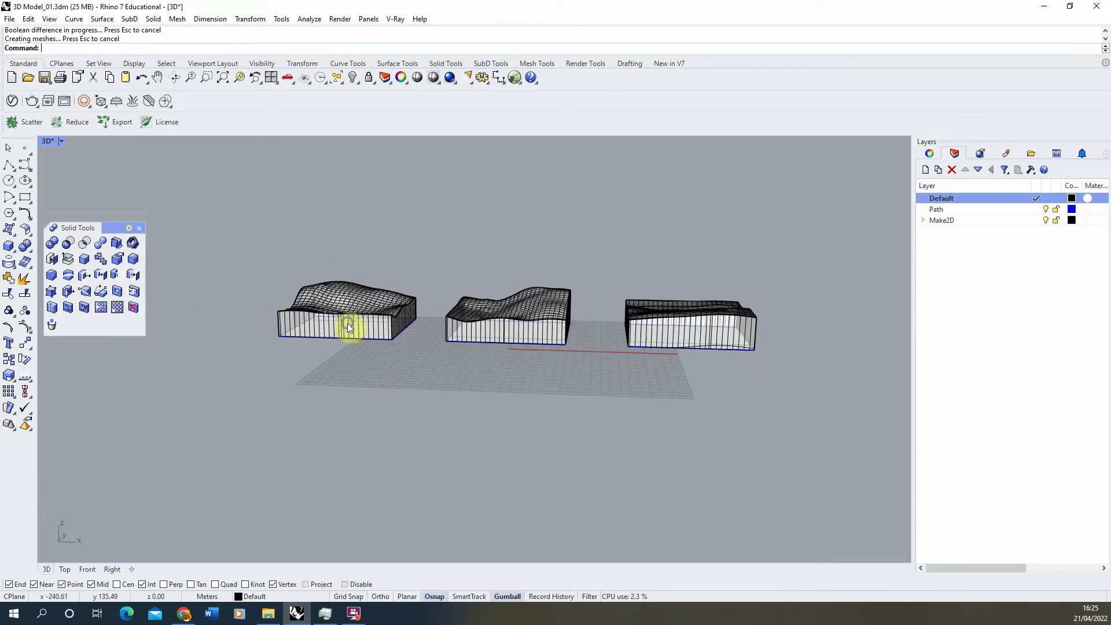
pyautogui.moveTo(349, 322); pyautogui.dragTo(336, 341, button='right')
pyautogui.scroll(8, 317, 304)
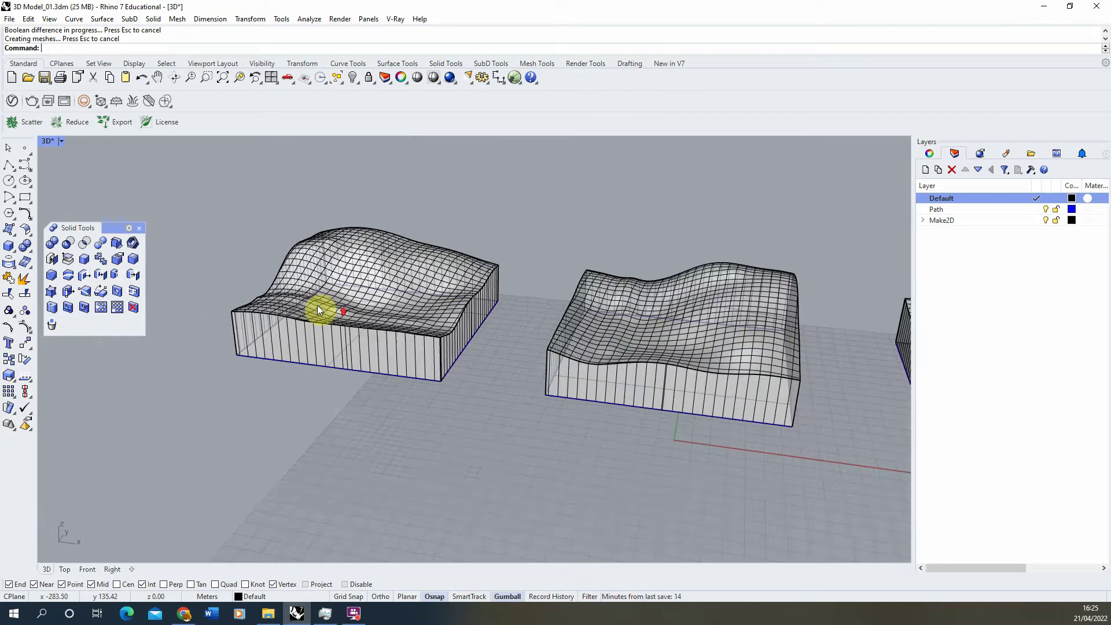
pyautogui.moveTo(354, 390); pyautogui.dragTo(323, 347, button='right')
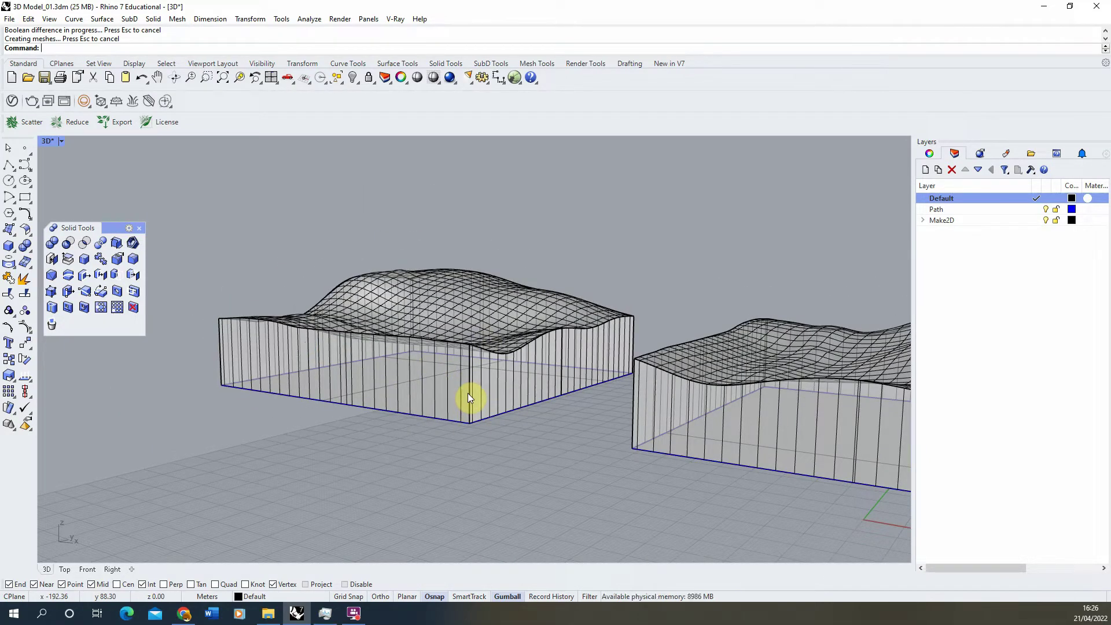
pyautogui.moveTo(468, 394); pyautogui.dragTo(355, 368, button='right')
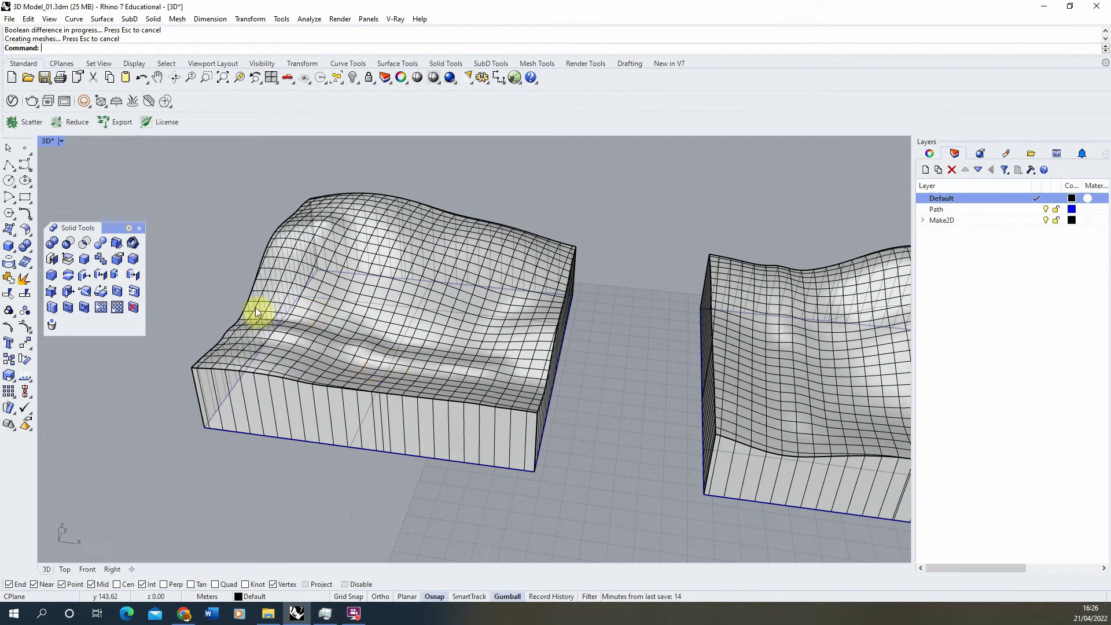
# Create a sphere with its radius reaching the terrain edge.
pyautogui.click(9, 248)
pyautogui.click(58, 253)
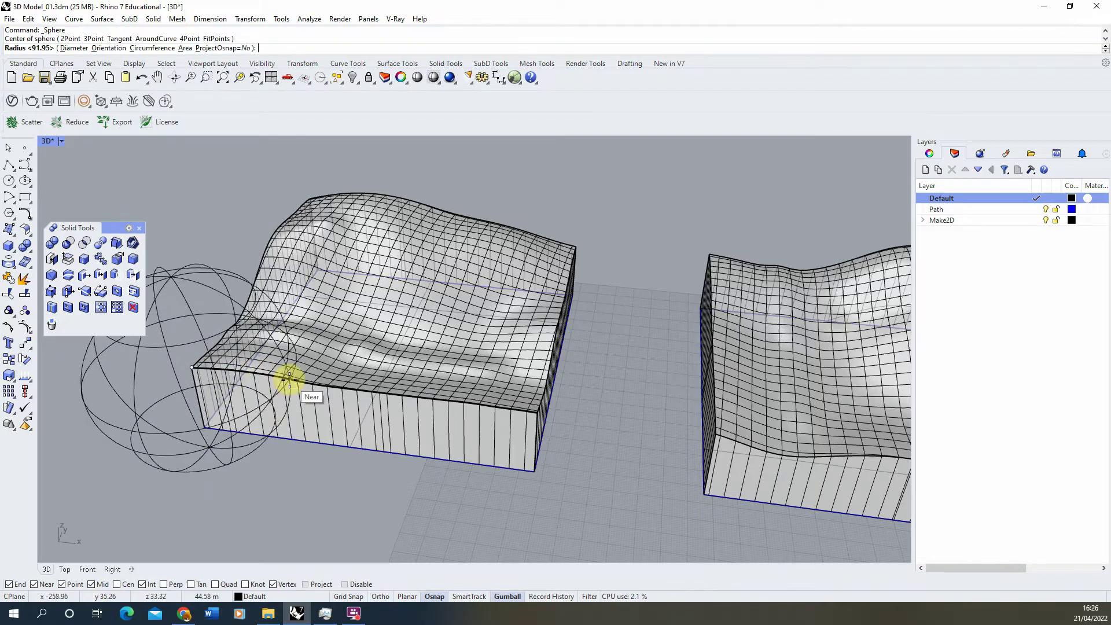
pyautogui.click(324, 388)
pyautogui.scroll(-3, 322, 389)
# Move the sphere with the gumball so it sits partly sunk into the left terrain's top.
pyautogui.click(241, 341)
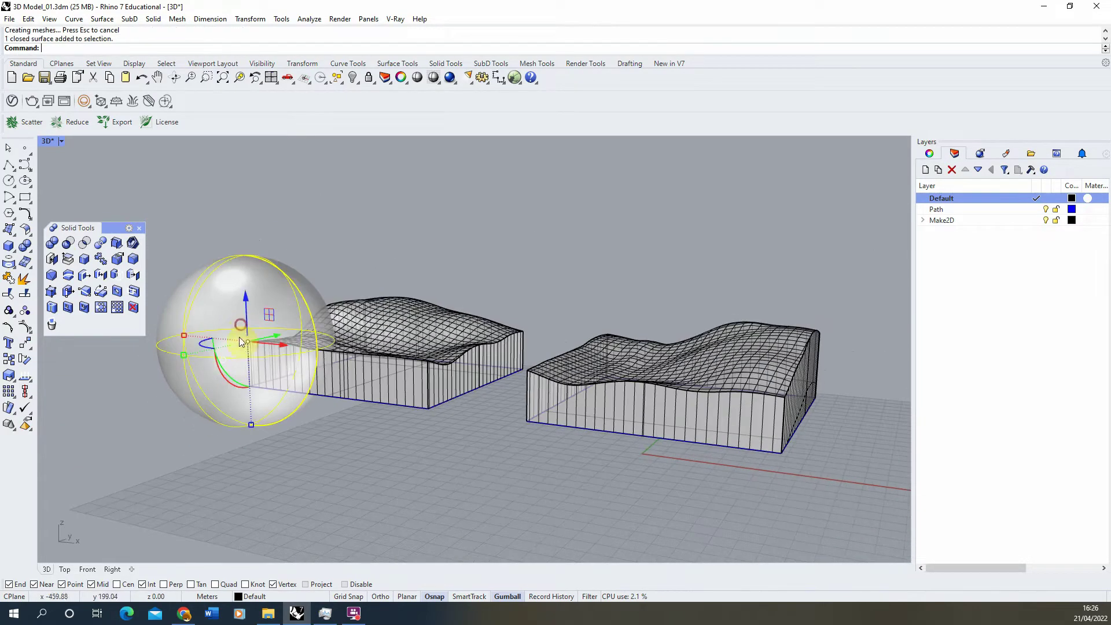
pyautogui.moveTo(244, 325); pyautogui.dragTo(389, 315)
pyautogui.scroll(4, 386, 290)
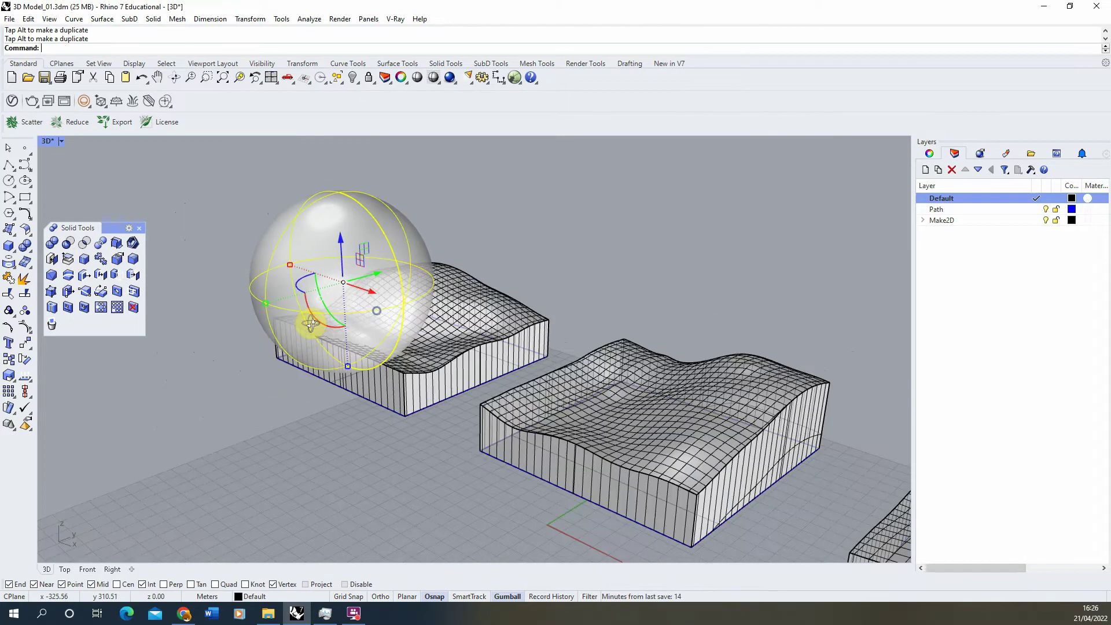
pyautogui.scroll(2, 386, 291)
pyautogui.moveTo(346, 251); pyautogui.dragTo(394, 234)
pyautogui.moveTo(389, 219); pyautogui.dragTo(498, 222, button='right')
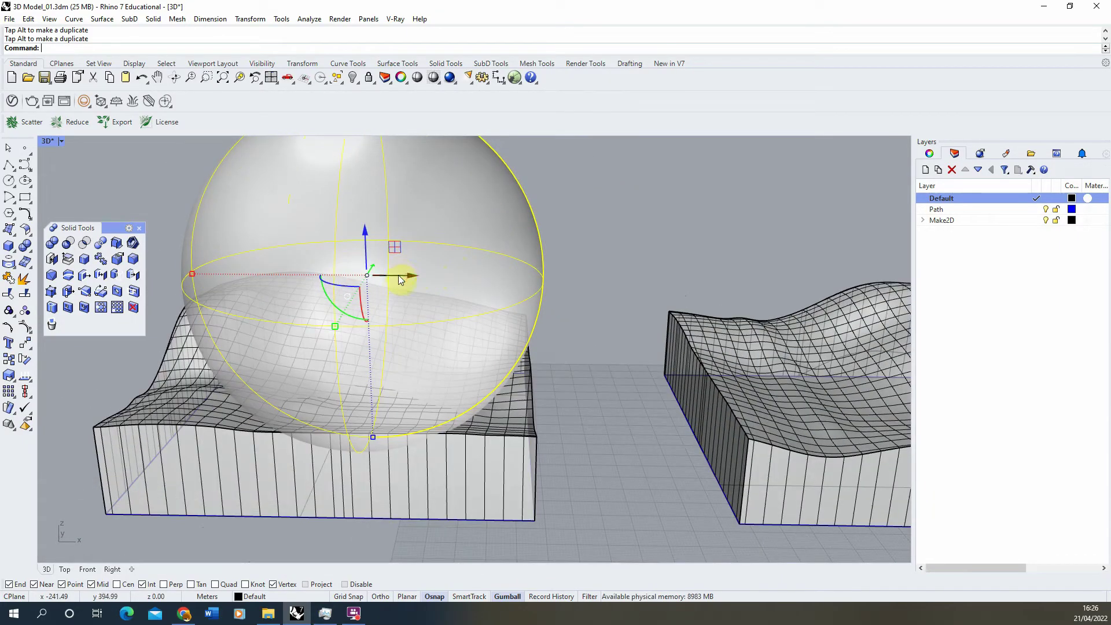
pyautogui.moveTo(400, 280); pyautogui.dragTo(392, 259)
pyautogui.click(543, 420)
pyautogui.scroll(-6, 539, 418)
pyautogui.moveTo(466, 398); pyautogui.dragTo(383, 377, button='right')
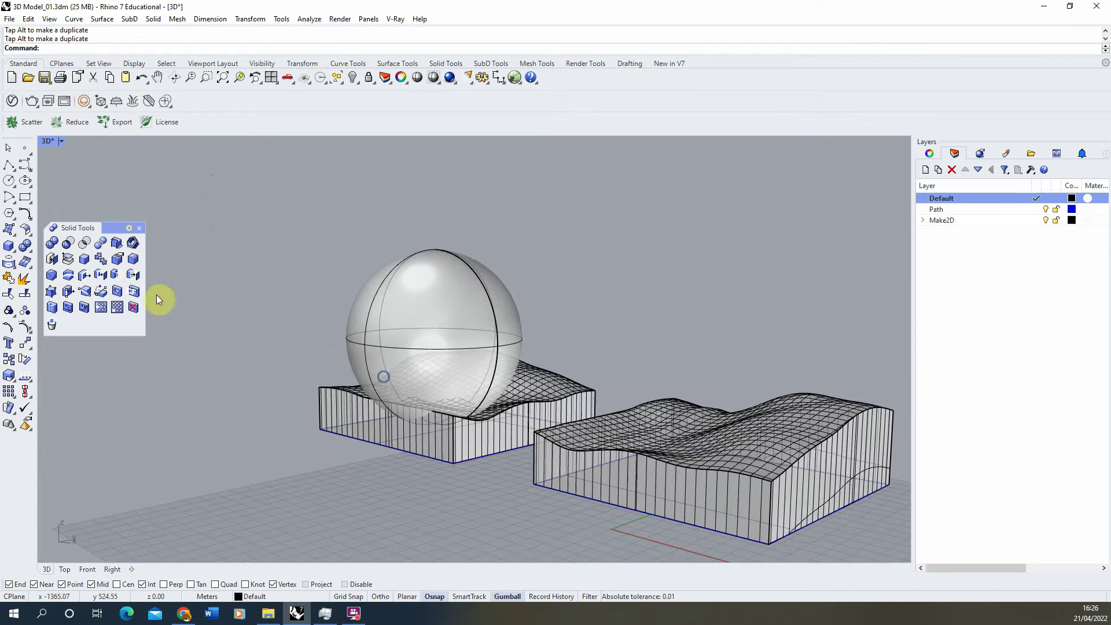
# Boolean-difference the sphere from the left terrain, carving a bowl-shaped hollow in its top.
pyautogui.click(65, 244)
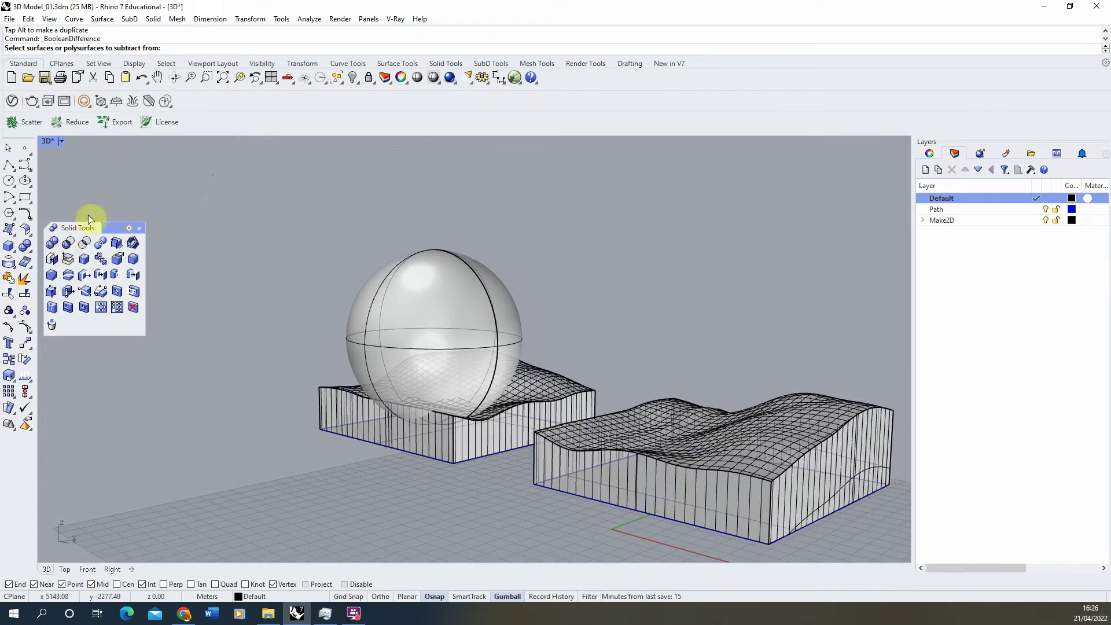
pyautogui.click(540, 375)
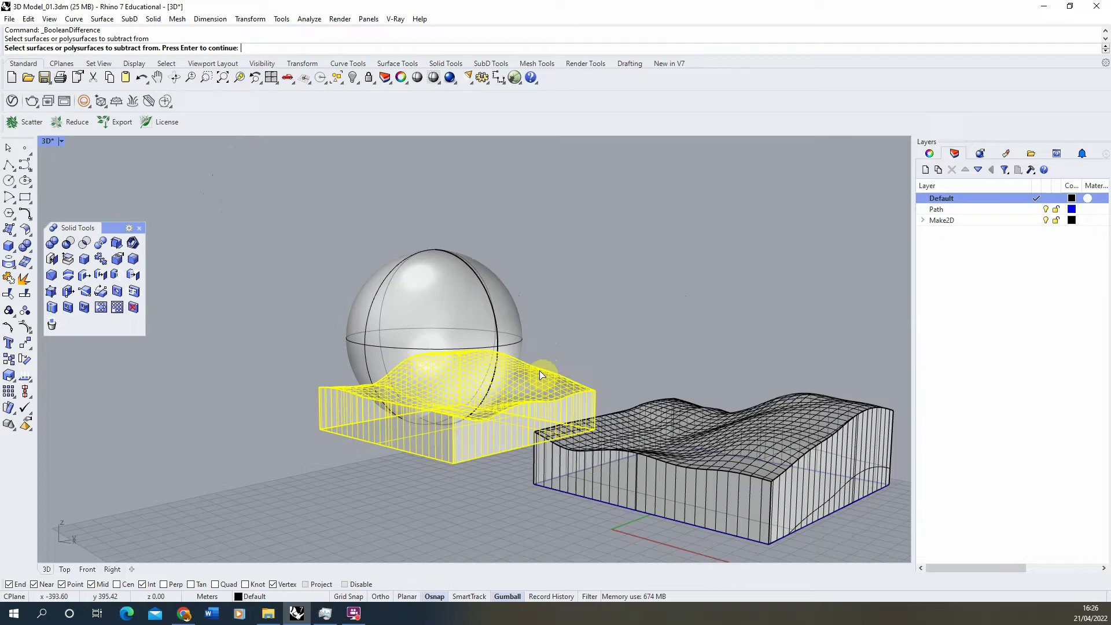
pyautogui.press('Return')
pyautogui.click(389, 270)
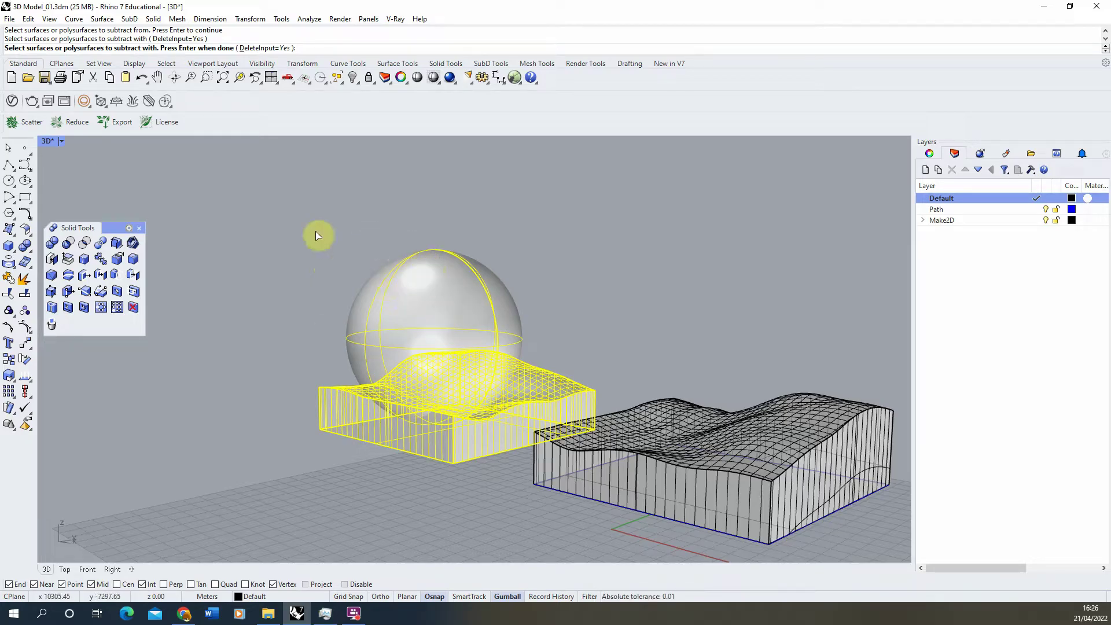
pyautogui.press('Return')
pyautogui.moveTo(390, 337); pyautogui.dragTo(459, 422, button='right')
pyautogui.scroll(3, 436, 418)
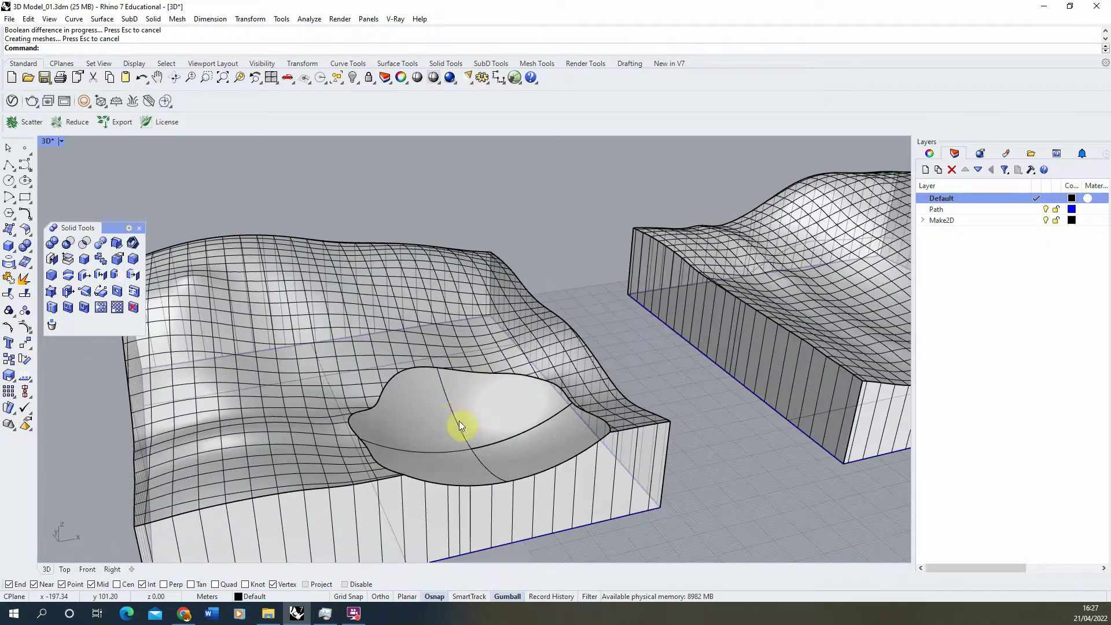
pyautogui.scroll(-4, 459, 423)
pyautogui.moveTo(350, 380); pyautogui.dragTo(285, 379, button='right')
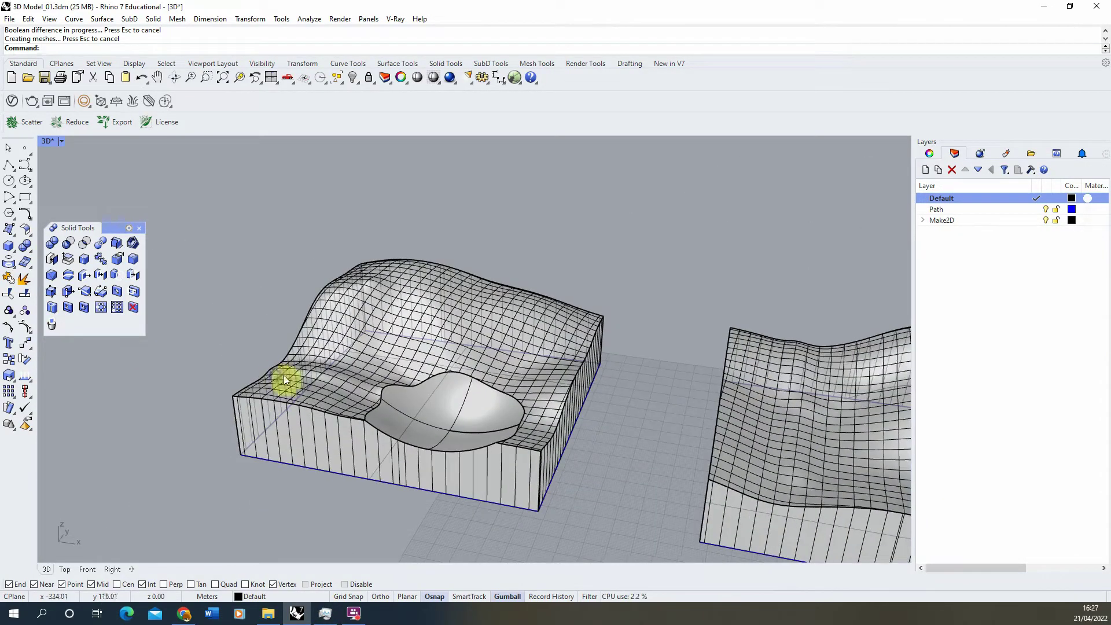
# Draw a tall, thin box slab beside the hollowed terrain block.
pyautogui.click(10, 249)
pyautogui.click(17, 254)
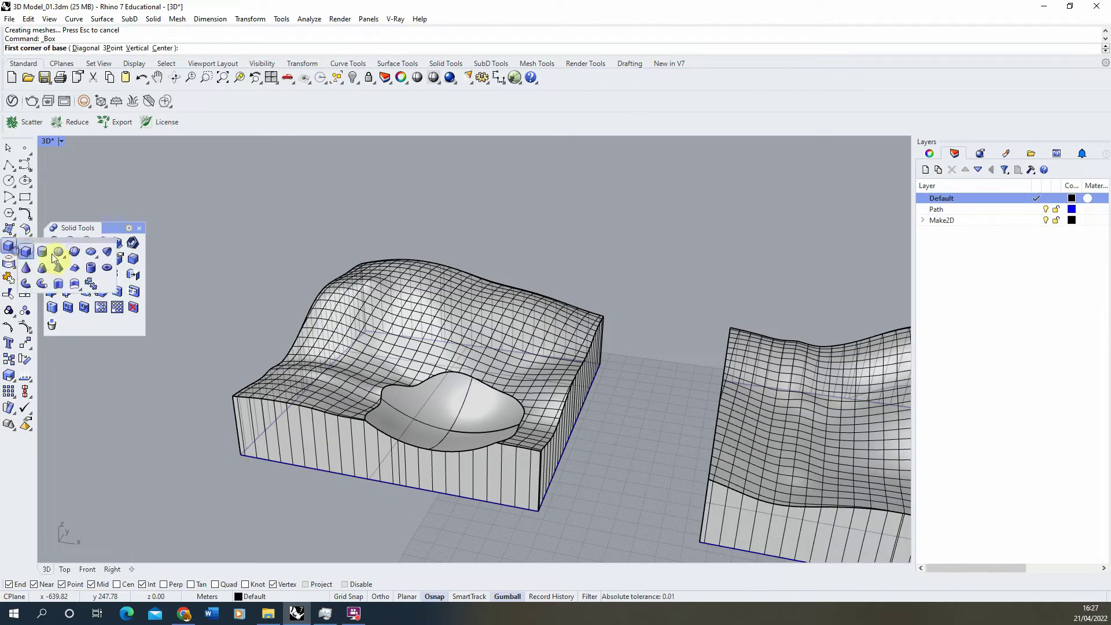
pyautogui.click(62, 271)
pyautogui.click(64, 272)
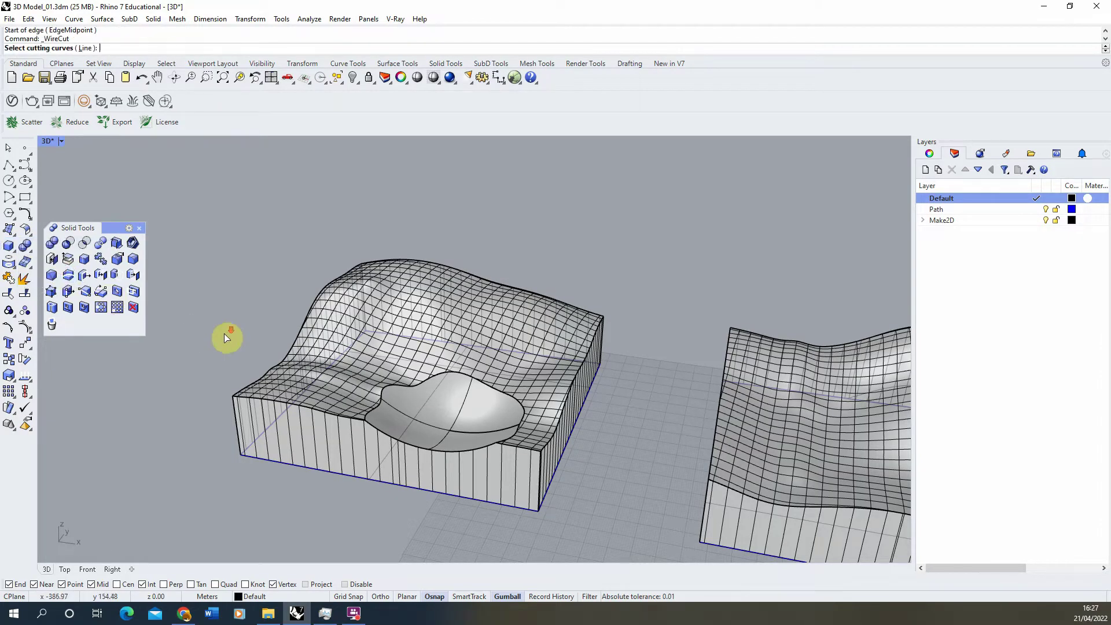
pyautogui.scroll(-6, 224, 334)
pyautogui.click(10, 248)
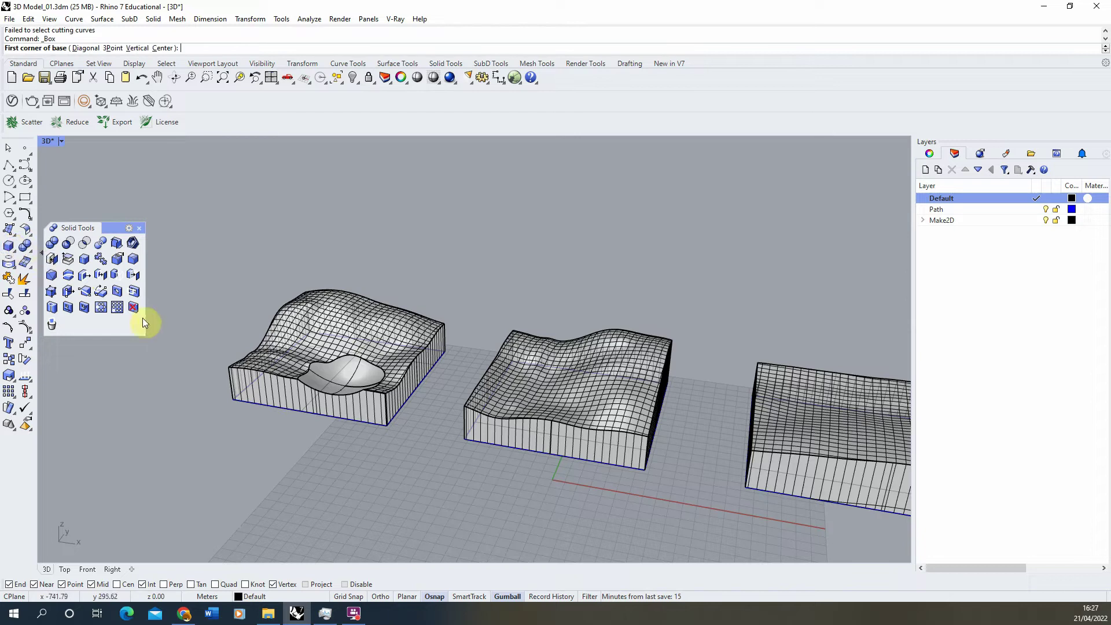
pyautogui.click(156, 409)
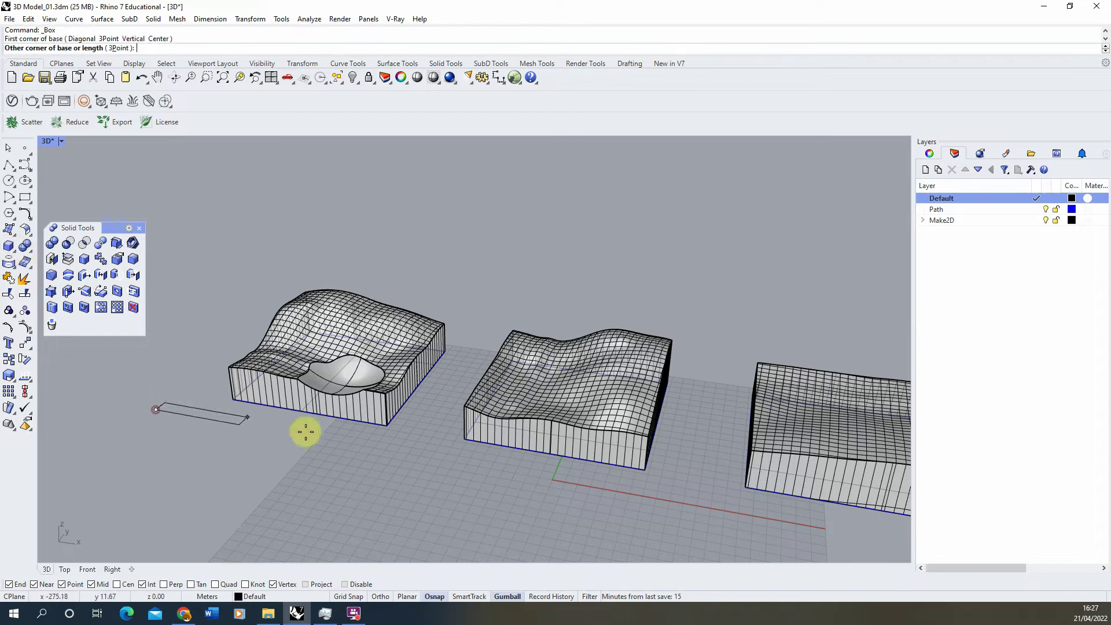
pyautogui.click(409, 450)
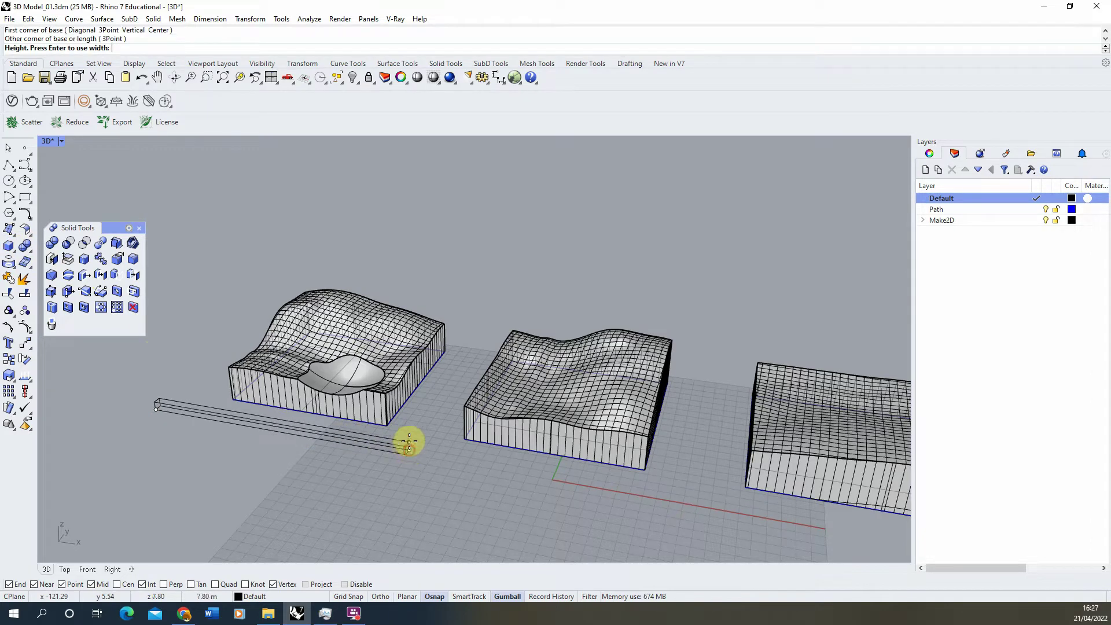
pyautogui.click(199, 348)
pyautogui.moveTo(209, 368); pyautogui.dragTo(187, 358, button='right')
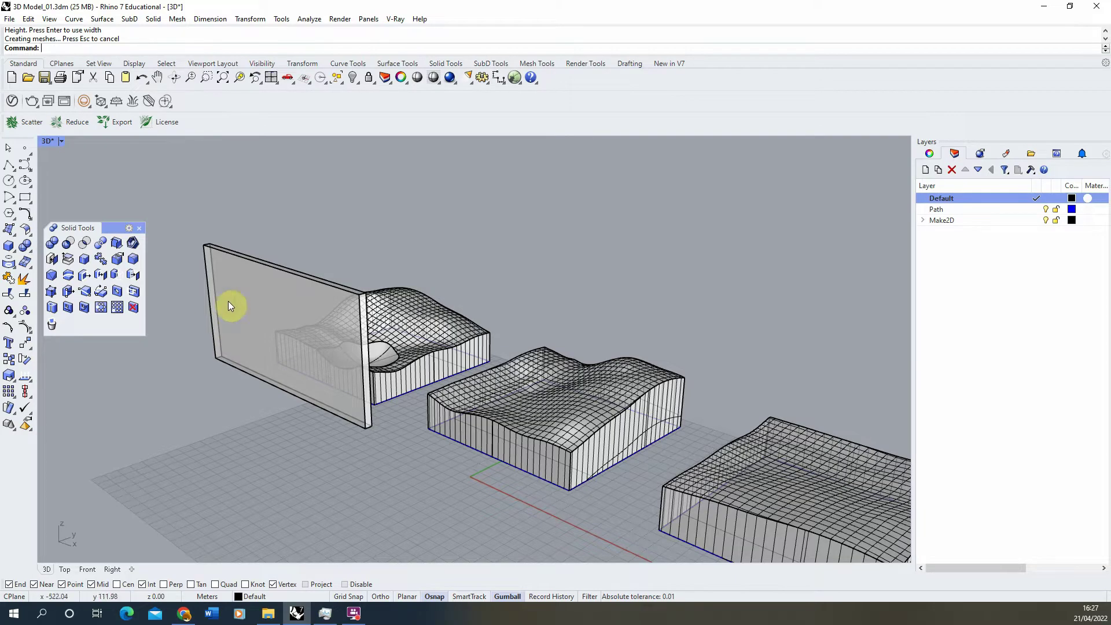
# Move the thin slab with the gumball so it crosses vertically through the terrain block.
pyautogui.click(279, 284)
pyautogui.scroll(3, 279, 283)
pyautogui.moveTo(300, 345); pyautogui.dragTo(370, 251)
pyautogui.scroll(3, 367, 292)
pyautogui.moveTo(359, 325); pyautogui.dragTo(446, 380, button='right')
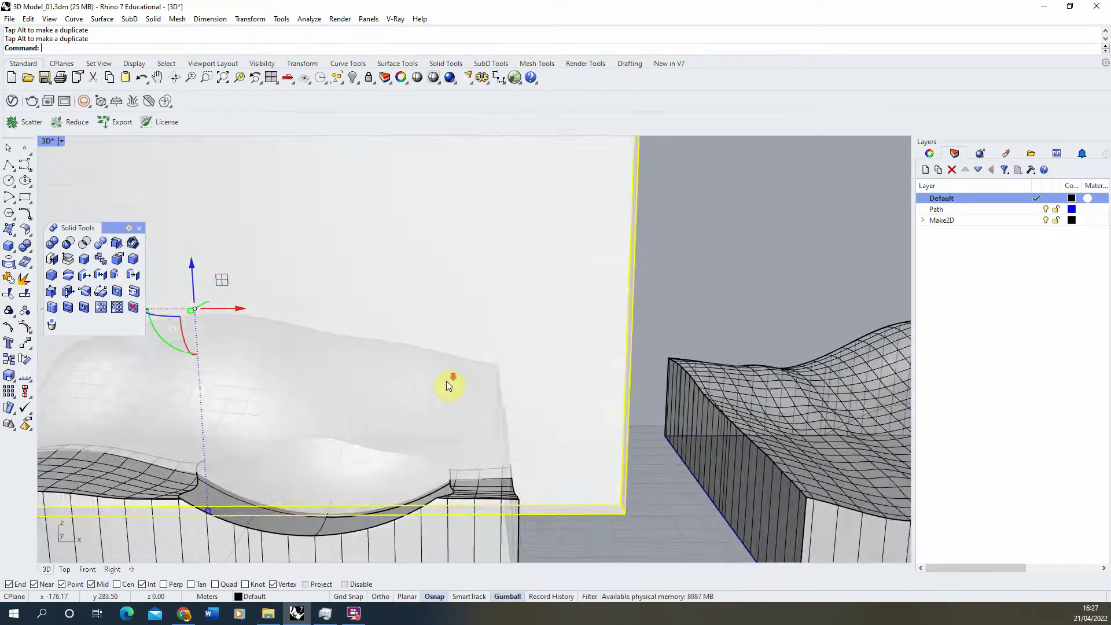
pyautogui.scroll(-5, 446, 380)
pyautogui.moveTo(306, 317); pyautogui.dragTo(306, 310)
pyautogui.moveTo(322, 350); pyautogui.dragTo(235, 380, button='right')
pyautogui.click(235, 381)
pyautogui.scroll(2, 419, 388)
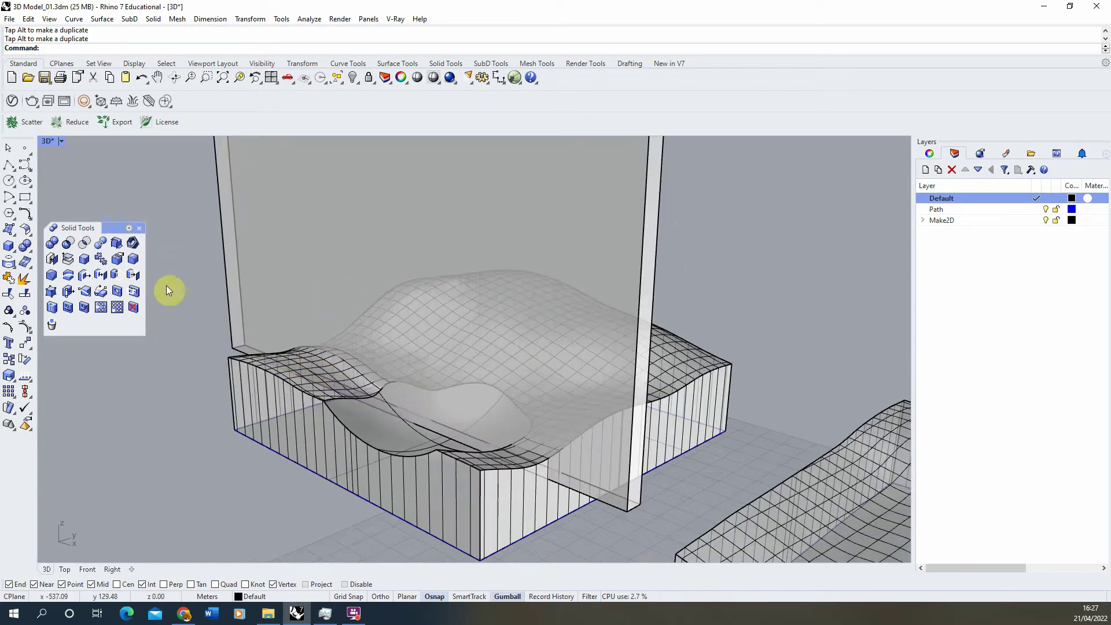
# Boolean-difference the thin slab from the terrain, cutting a narrow slot through the hollow.
pyautogui.click(69, 243)
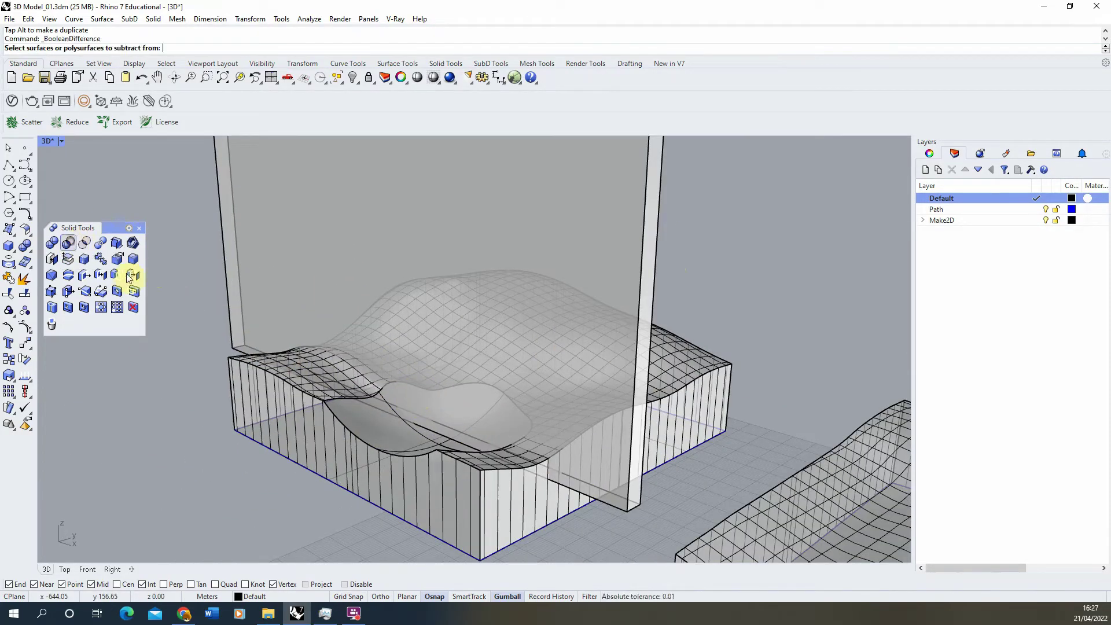
pyautogui.click(233, 369)
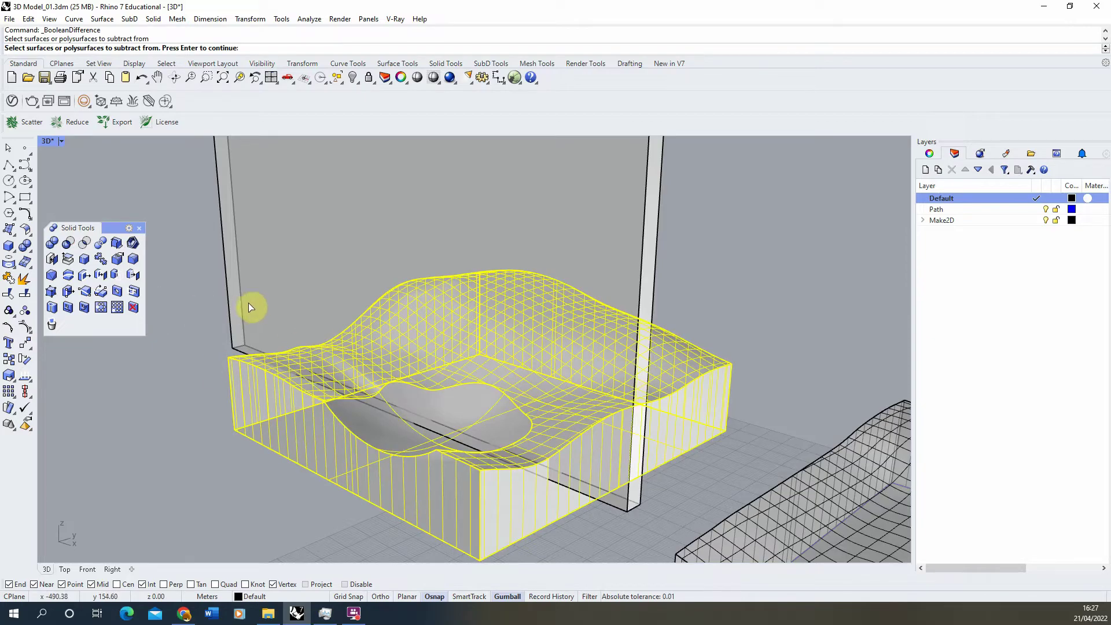
pyautogui.press('Return')
pyautogui.click(234, 278)
pyautogui.press('Return')
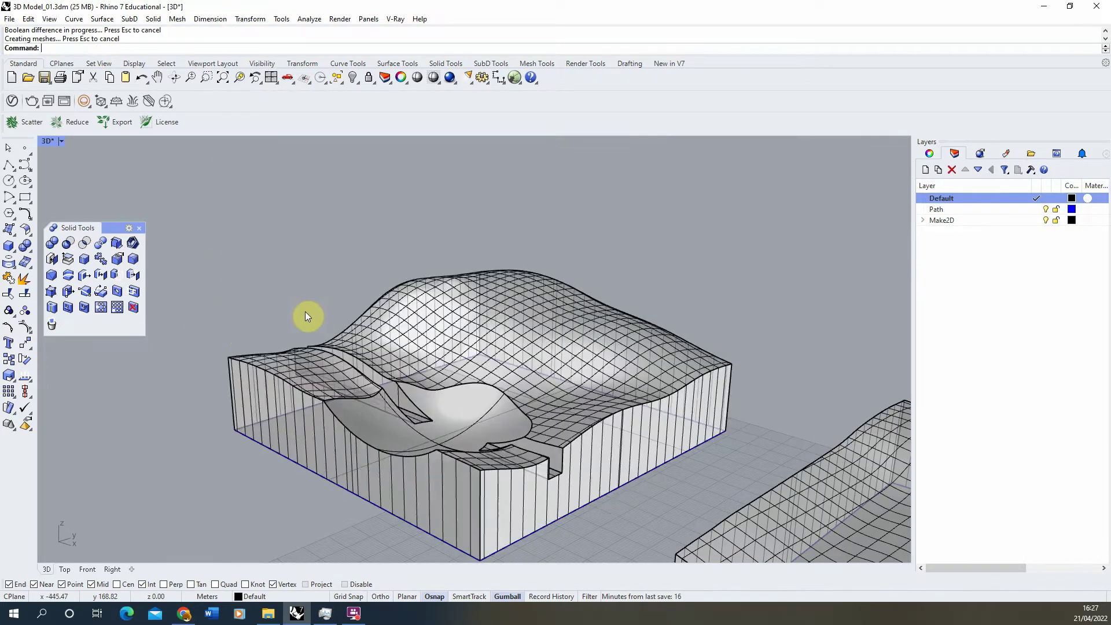
pyautogui.moveTo(305, 316); pyautogui.dragTo(225, 353, button='right')
pyautogui.scroll(4, 247, 369)
pyautogui.scroll(-4, 247, 369)
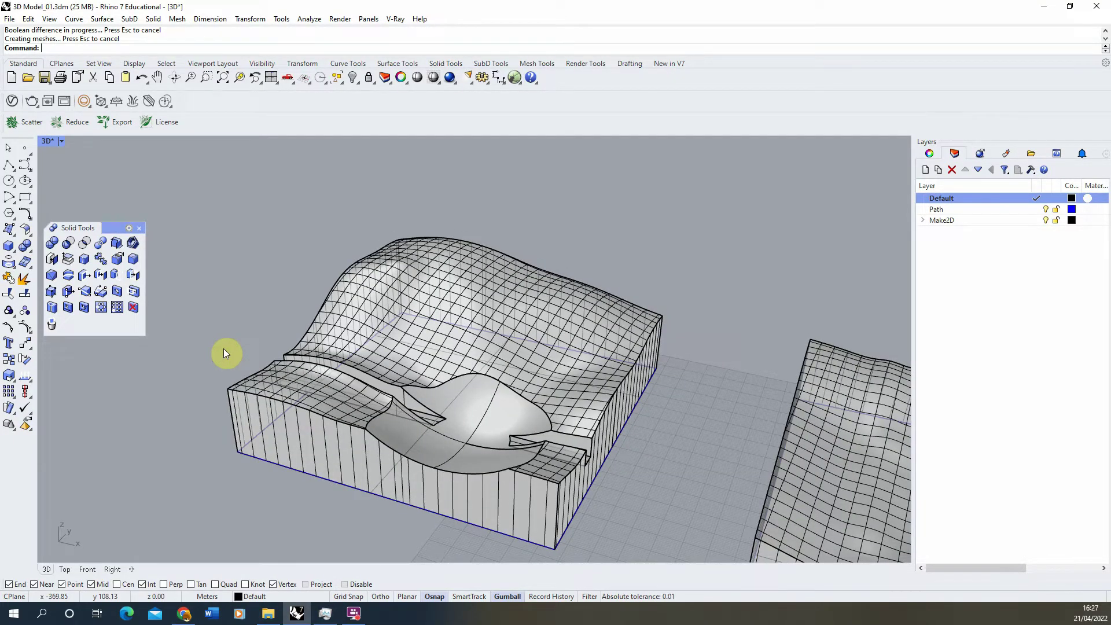
# Draw a box from the terrain's corner and move it onto the terrain's wavy top.
pyautogui.click(9, 251)
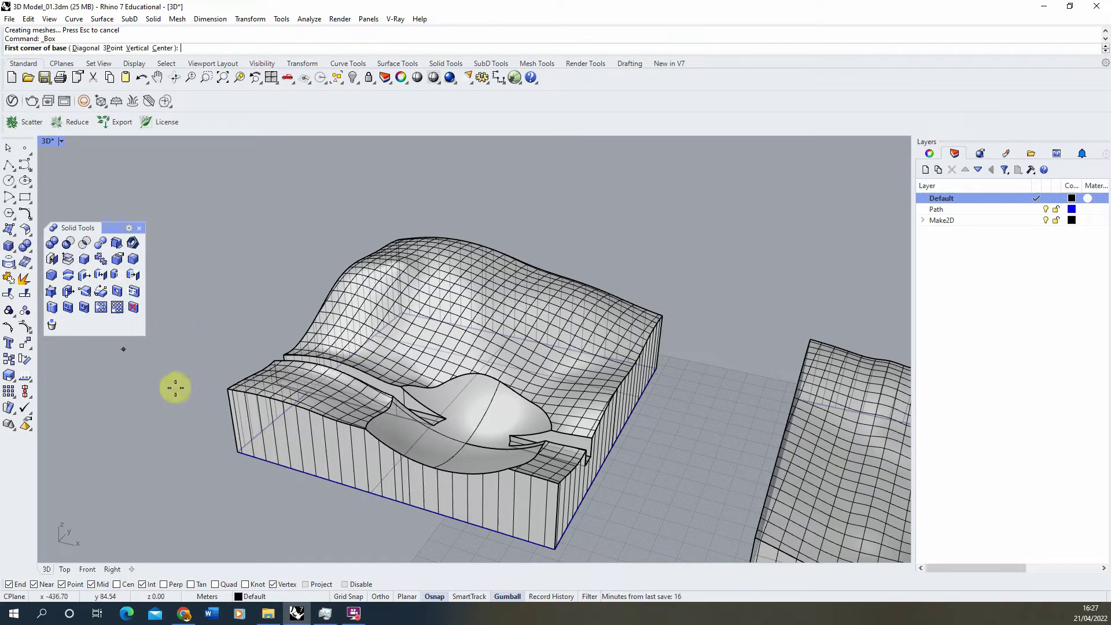
pyautogui.click(238, 452)
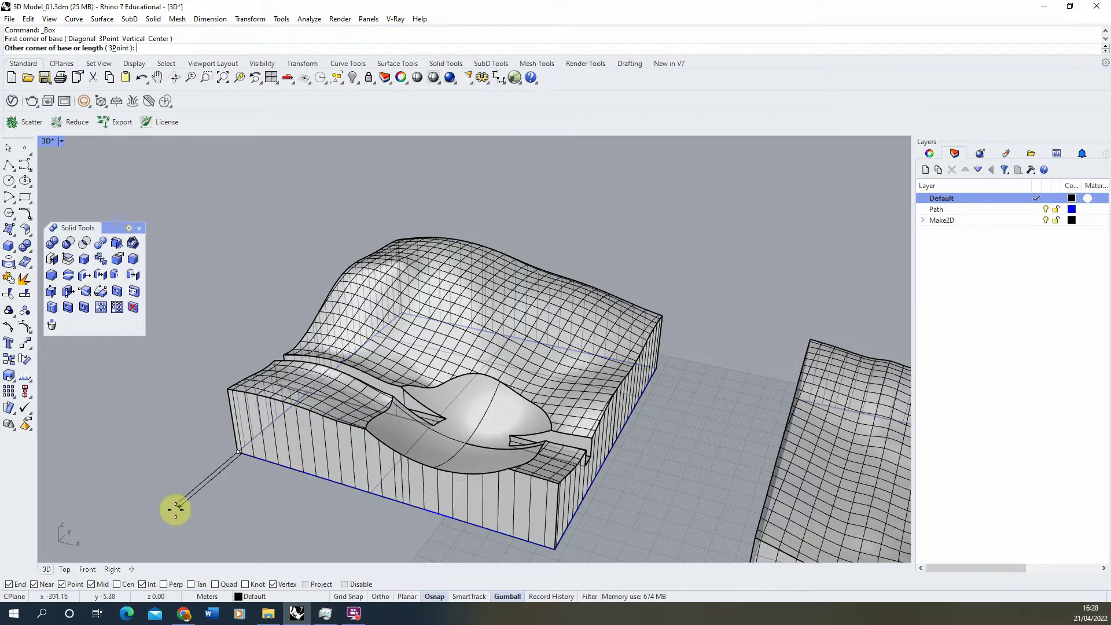
pyautogui.click(61, 480)
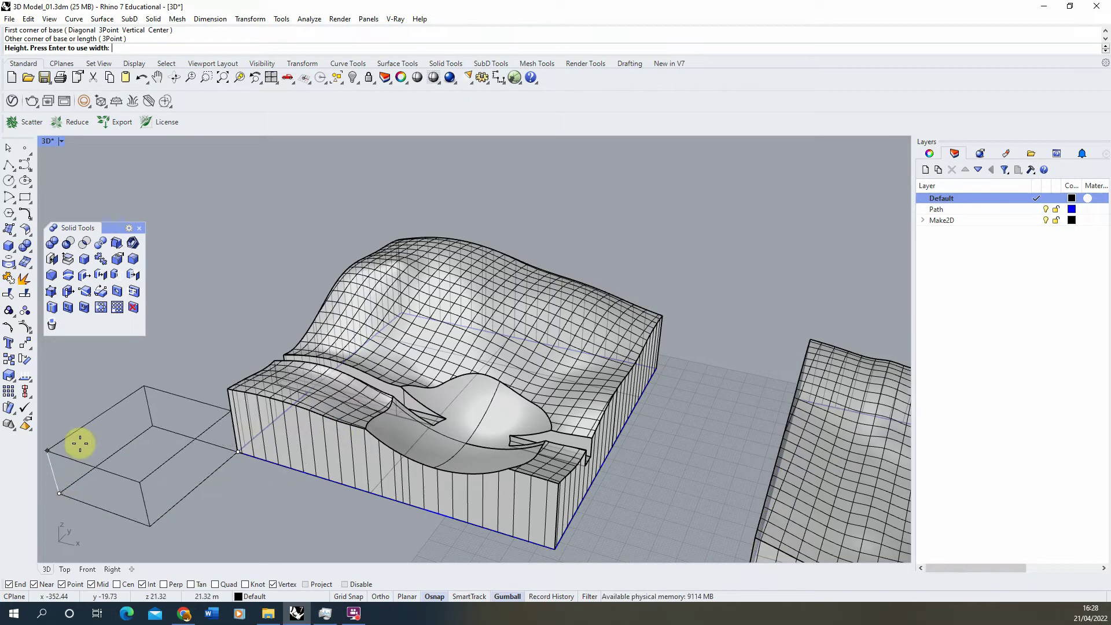
pyautogui.click(87, 441)
pyautogui.moveTo(151, 441); pyautogui.dragTo(425, 303)
pyautogui.click(310, 323)
pyautogui.moveTo(310, 323); pyautogui.dragTo(293, 307, button='right')
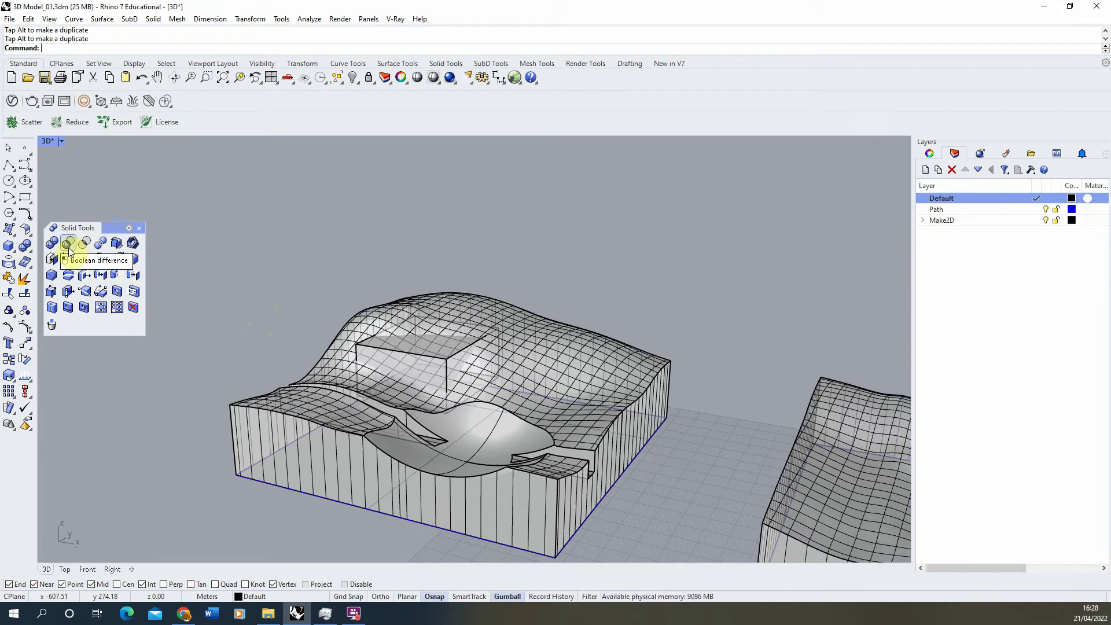
# Boolean-union the box with the hollowed terrain into a single solid.
pyautogui.click(348, 317)
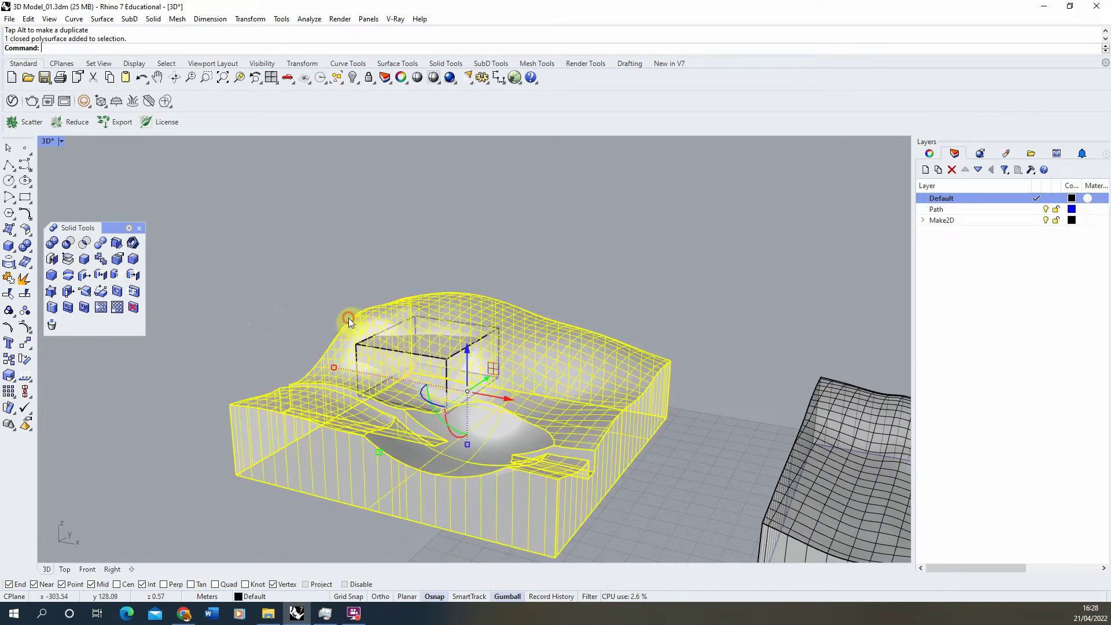
pyautogui.keyDown('shift'); pyautogui.click(365, 350); pyautogui.keyUp('shift')
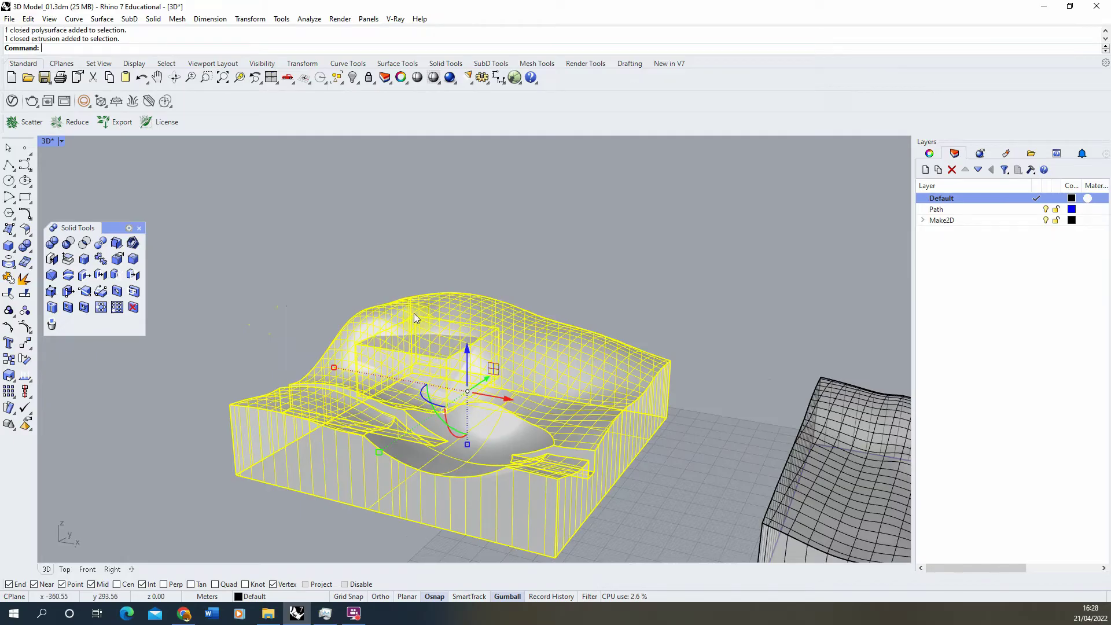
pyautogui.click(52, 243)
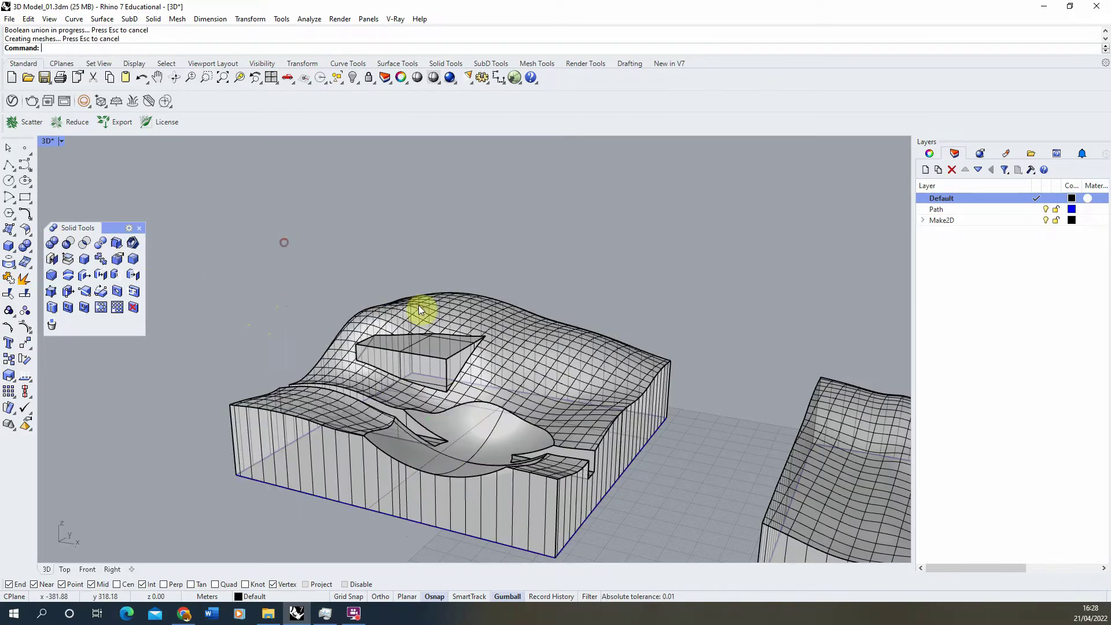
pyautogui.moveTo(420, 306); pyautogui.dragTo(392, 335, button='right')
pyautogui.click(390, 336)
pyautogui.click(238, 245)
pyautogui.scroll(-3, 385, 370)
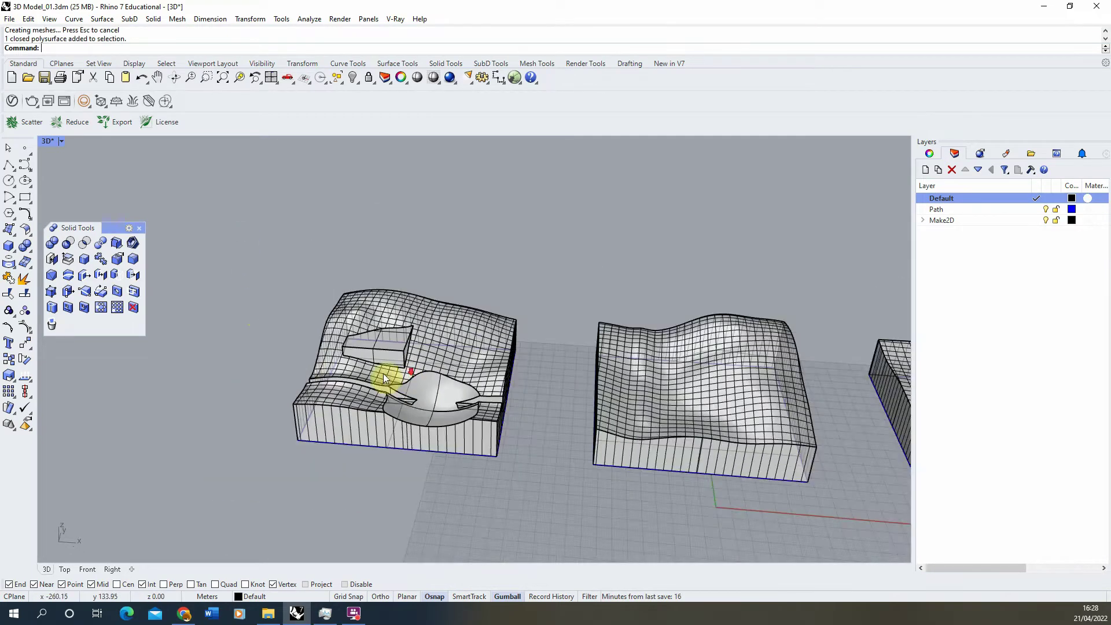
pyautogui.moveTo(305, 360); pyautogui.dragTo(243, 412, button='right')
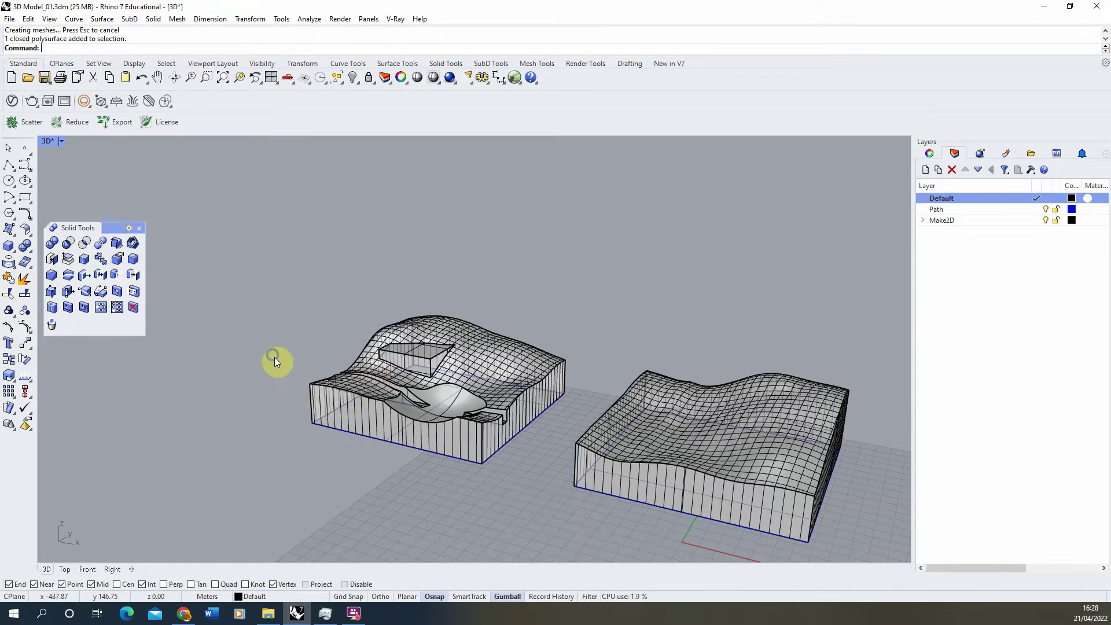
pyautogui.moveTo(274, 356); pyautogui.dragTo(265, 384, button='right')
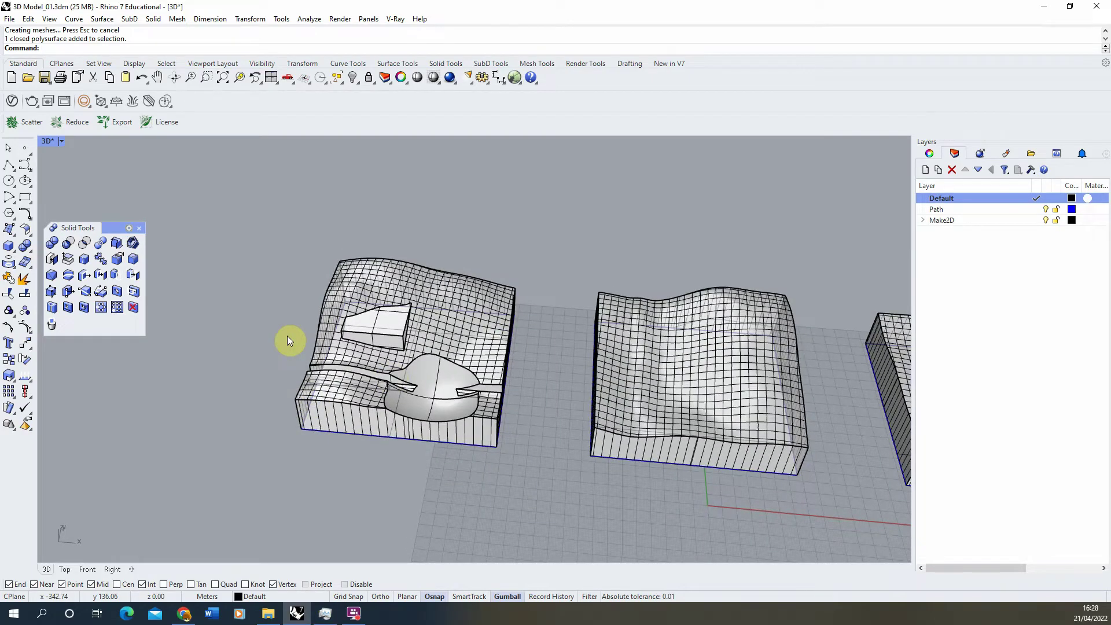
pyautogui.scroll(-4, 240, 349)
pyautogui.scroll(6, 583, 372)
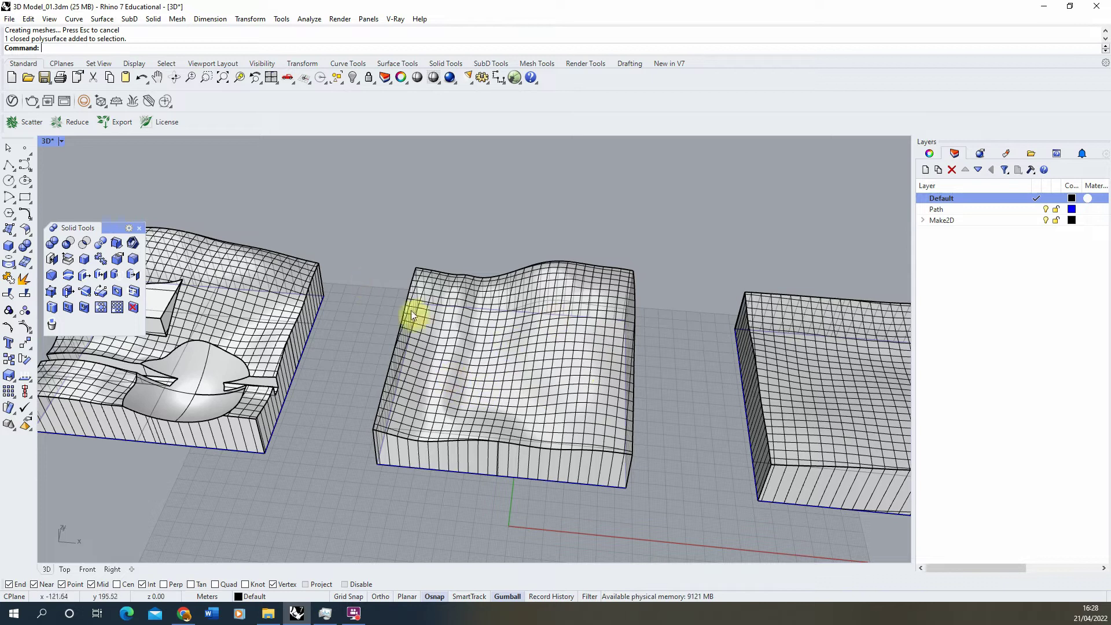
pyautogui.scroll(-3, 470, 330)
pyautogui.moveTo(467, 332); pyautogui.dragTo(479, 340, button='right')
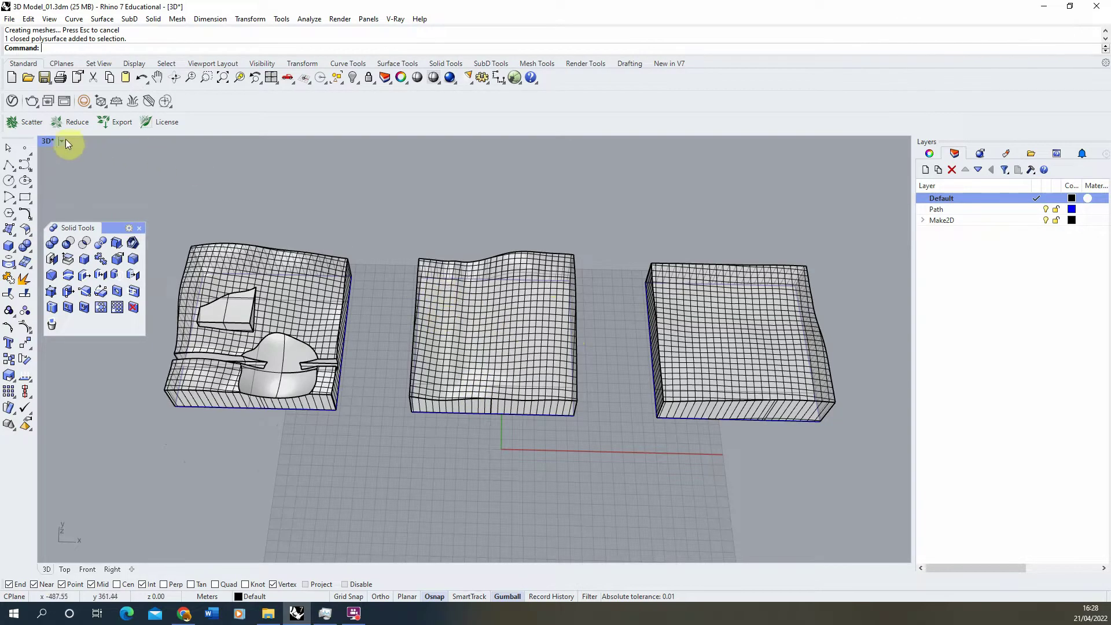
# Maximize the Top view and make Path the current layer.
pyautogui.doubleClick(50, 141)
pyautogui.doubleClick(47, 141)
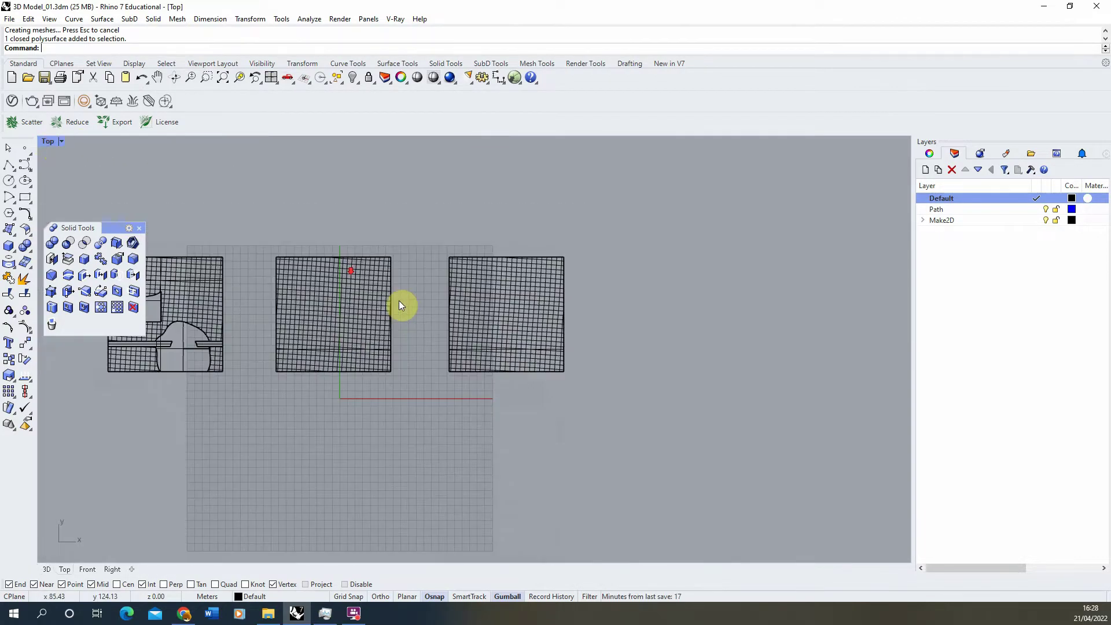
pyautogui.scroll(5, 317, 290)
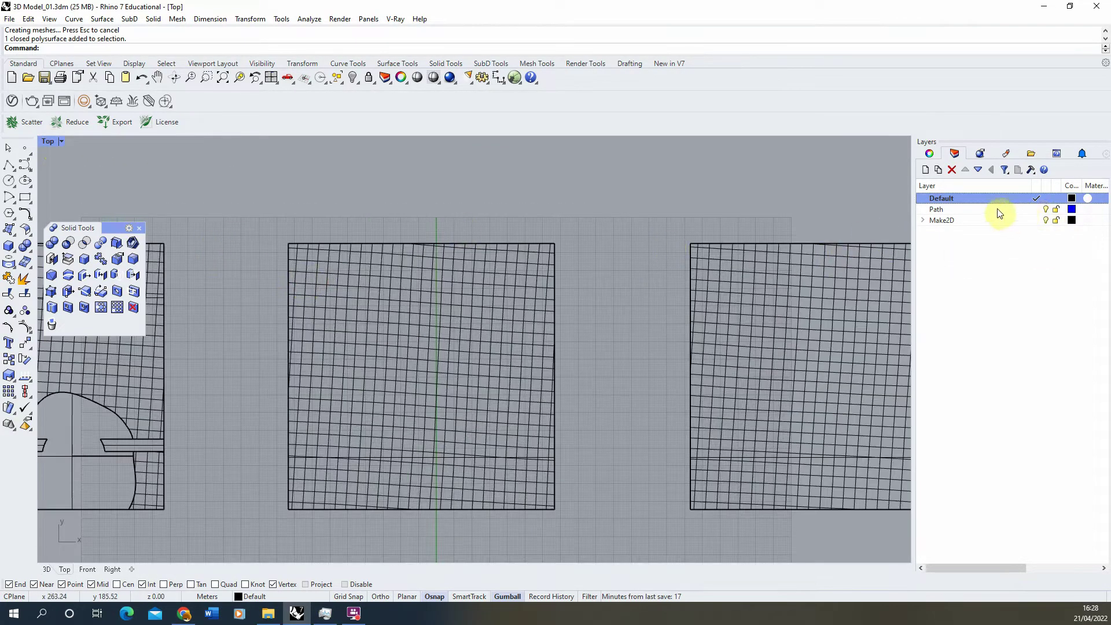
pyautogui.doubleClick(997, 209)
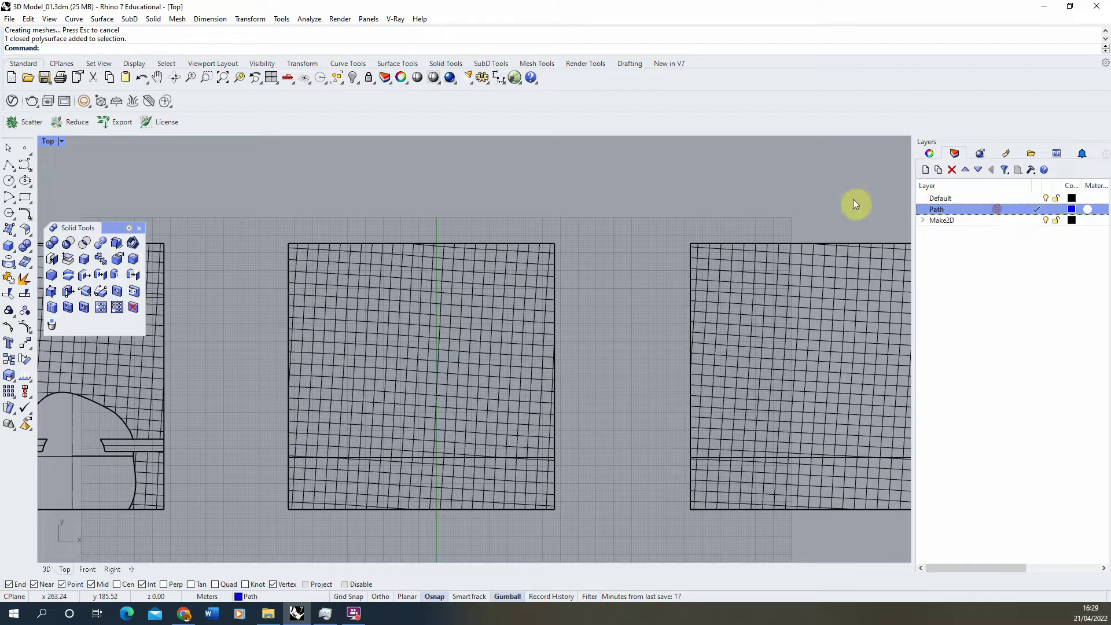
# Draw a winding control-point curve looping across the middle terrain and ending beyond its edge.
pyautogui.click(25, 166)
pyautogui.click(502, 204)
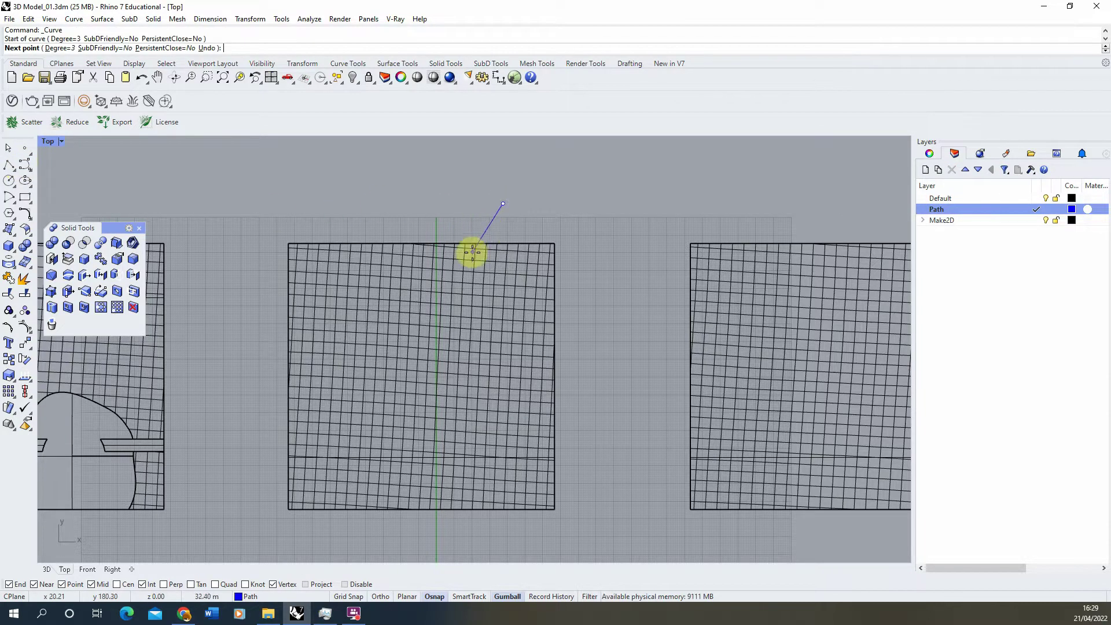
pyautogui.click(469, 263)
pyautogui.click(444, 275)
pyautogui.click(400, 282)
pyautogui.click(339, 280)
pyautogui.click(289, 282)
pyautogui.click(270, 296)
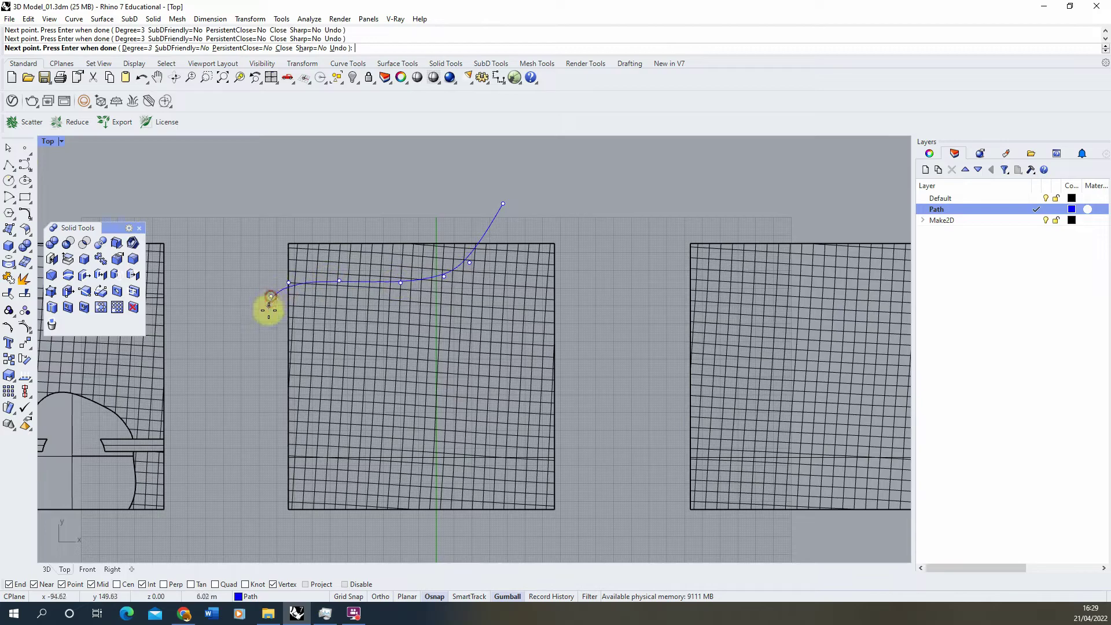
pyautogui.click(270, 317)
pyautogui.click(381, 358)
pyautogui.click(460, 378)
pyautogui.click(497, 404)
pyautogui.click(501, 417)
pyautogui.click(476, 435)
pyautogui.click(413, 431)
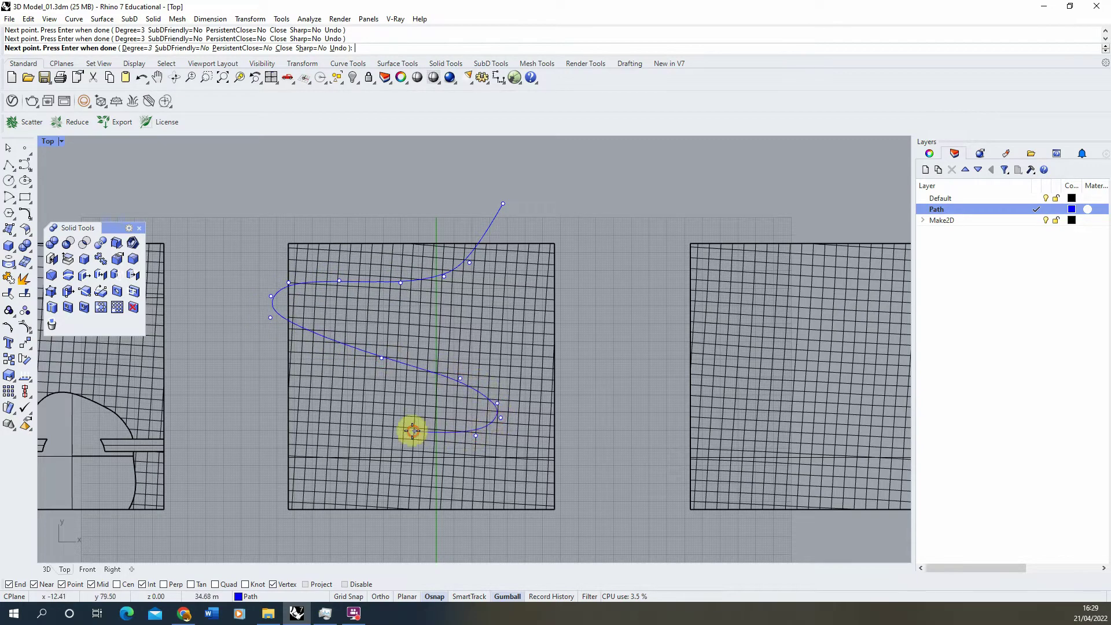
pyautogui.click(374, 438)
pyautogui.click(371, 456)
pyautogui.click(385, 476)
pyautogui.click(427, 493)
pyautogui.click(504, 509)
pyautogui.click(622, 548)
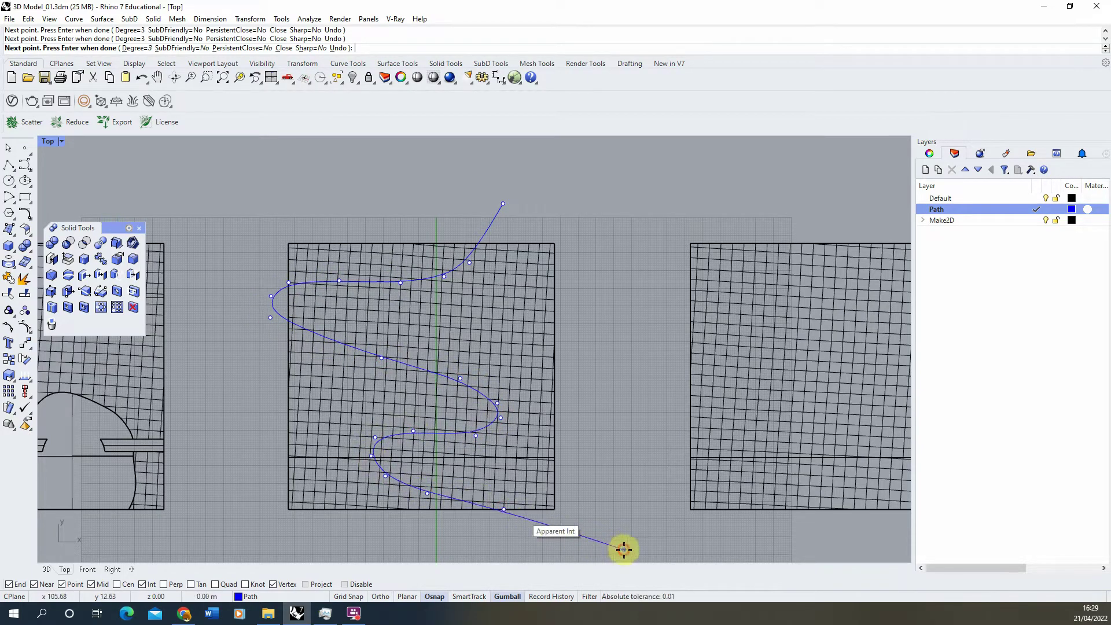
pyautogui.press('Return')
# Restore the four-viewport layout and maximize the Perspective view.
pyautogui.scroll(-2, 435, 335)
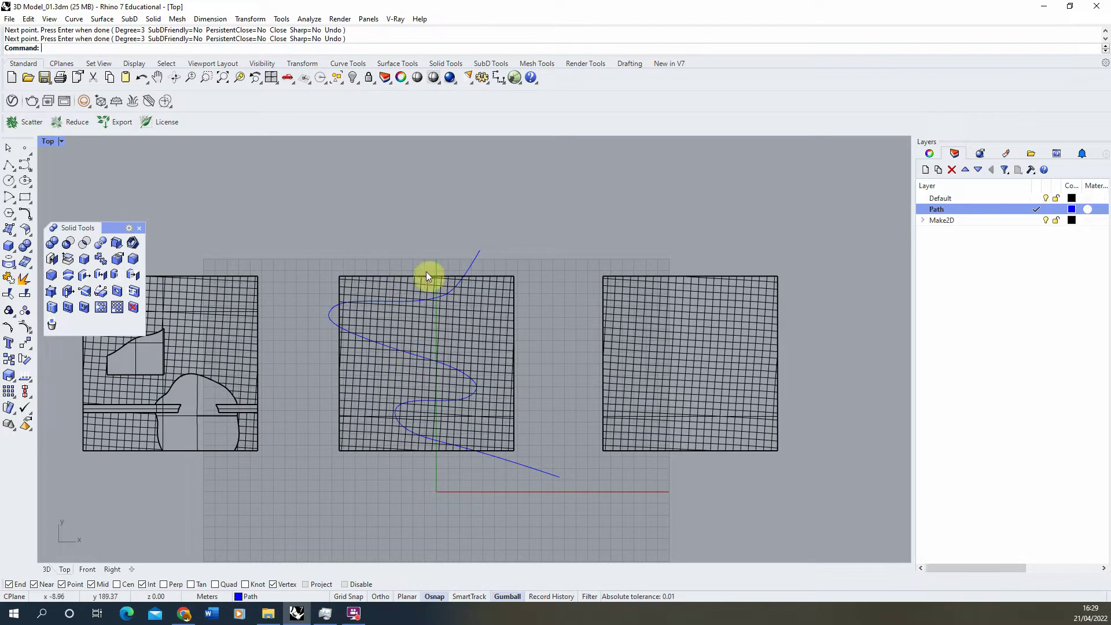
pyautogui.doubleClick(49, 144)
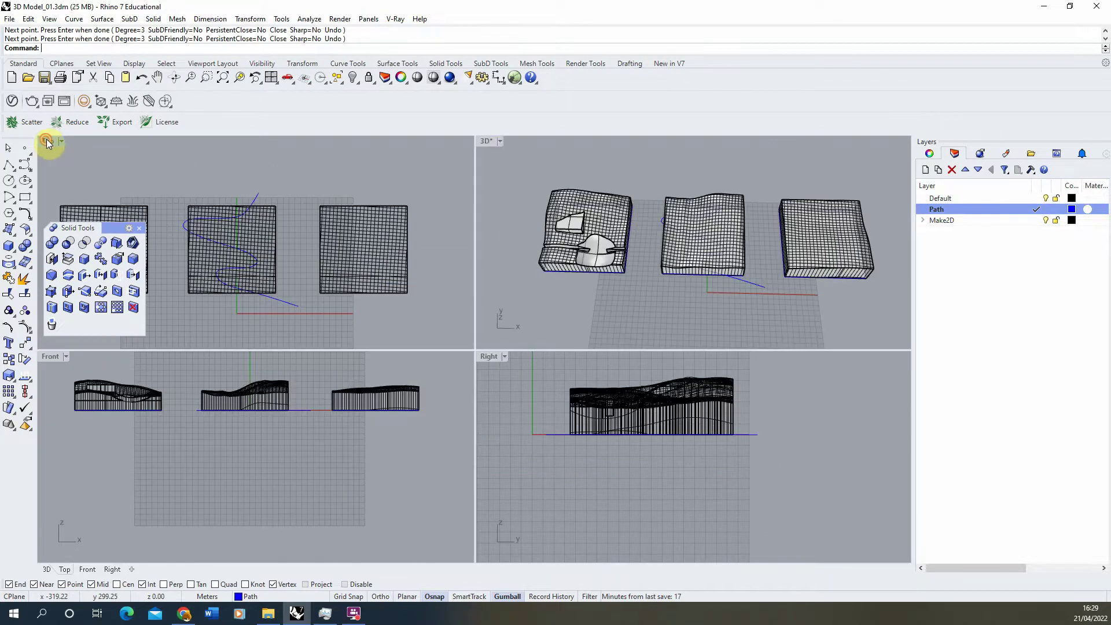
pyautogui.doubleClick(484, 143)
# Select the path curve and flatten its points to one height with SetPt, Set Z aligned to World.
pyautogui.moveTo(489, 148); pyautogui.dragTo(439, 187, button='right')
pyautogui.click(609, 430)
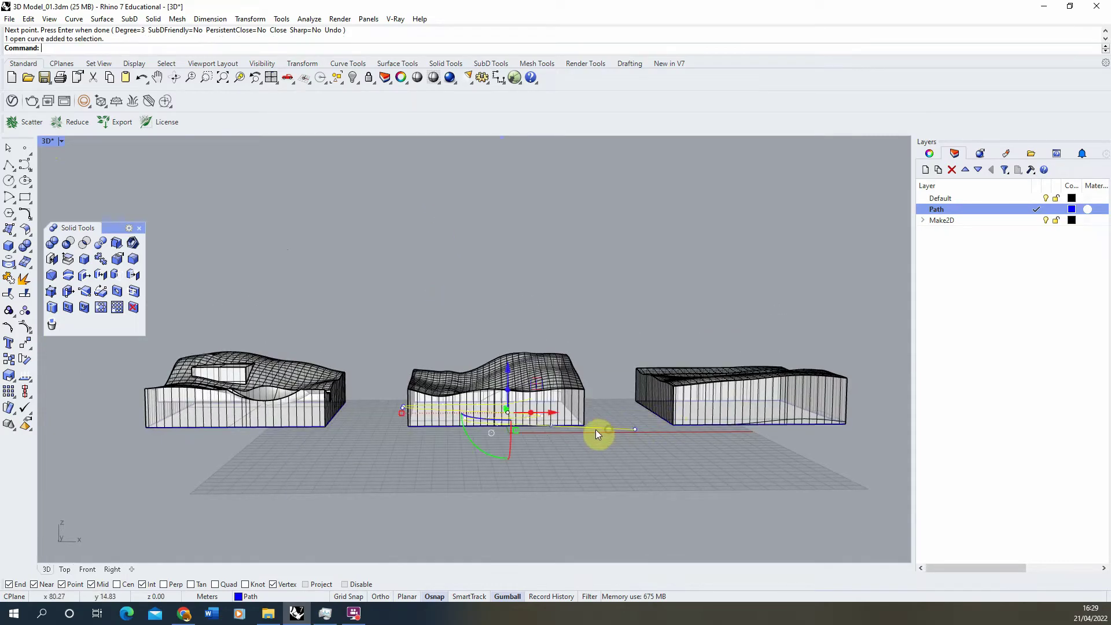
pyautogui.moveTo(499, 442); pyautogui.dragTo(472, 387, button='right')
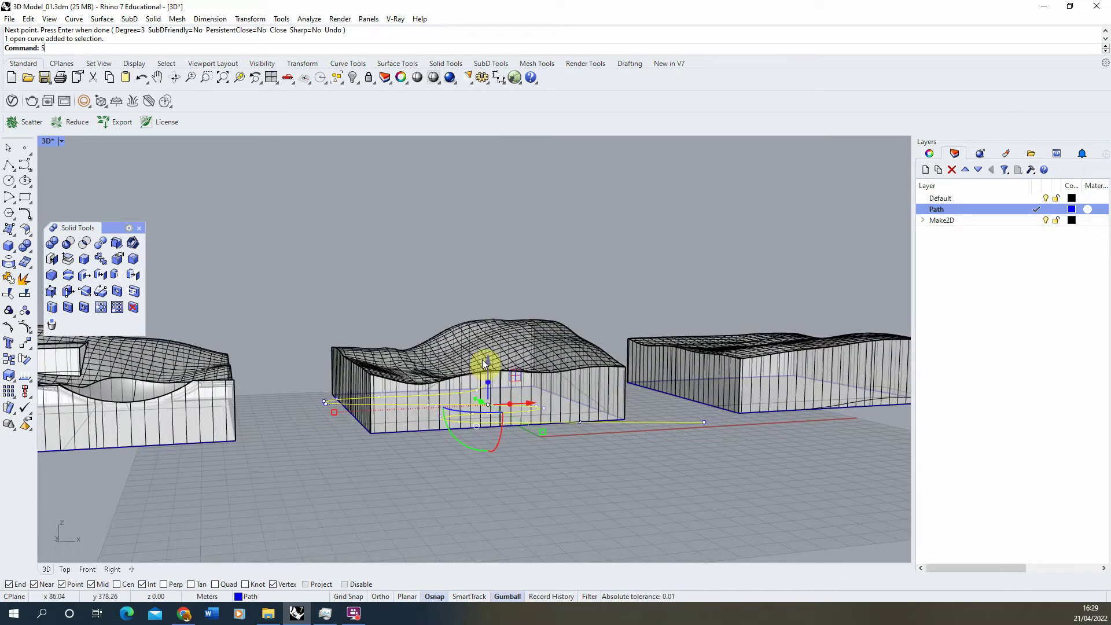
pyautogui.click(64, 48)
pyautogui.press('Return')
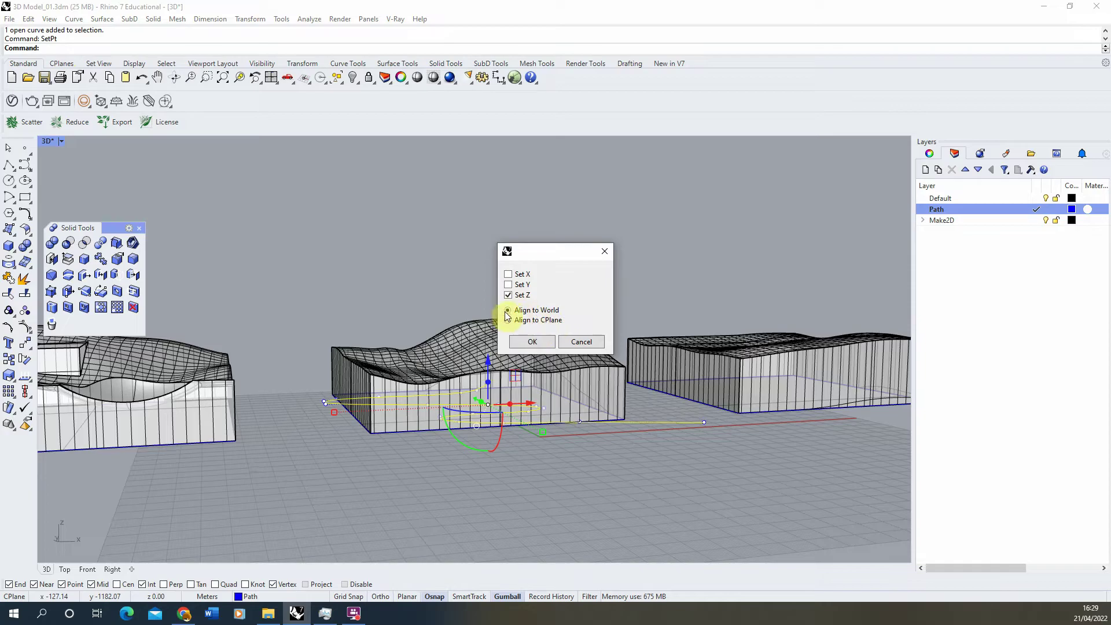
pyautogui.click(532, 343)
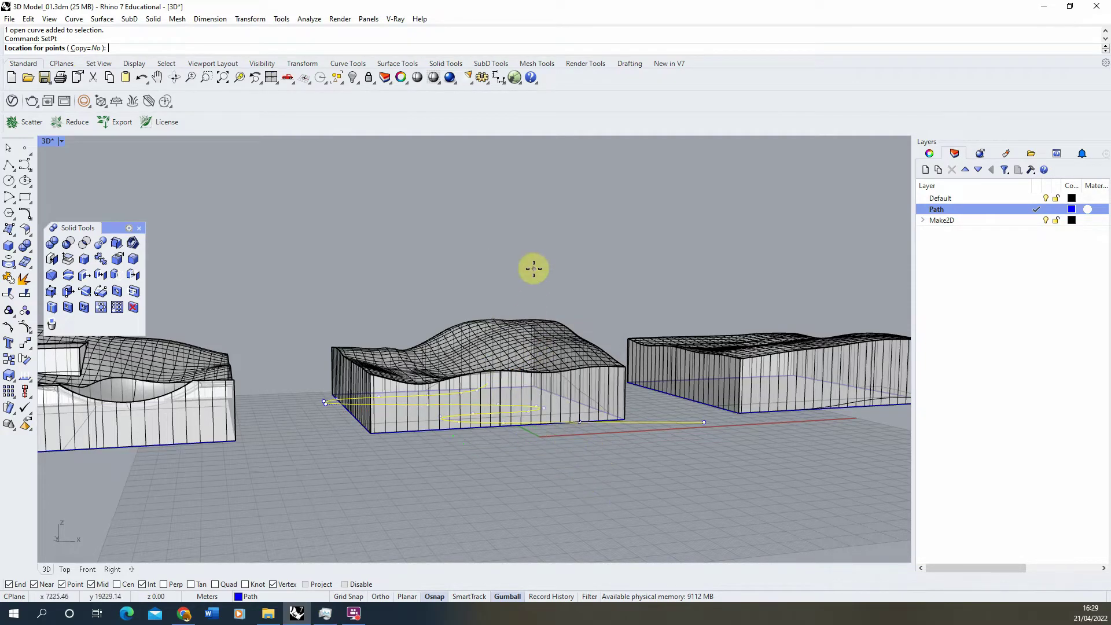
pyautogui.click(547, 434)
pyautogui.moveTo(578, 438); pyautogui.dragTo(516, 356, button='right')
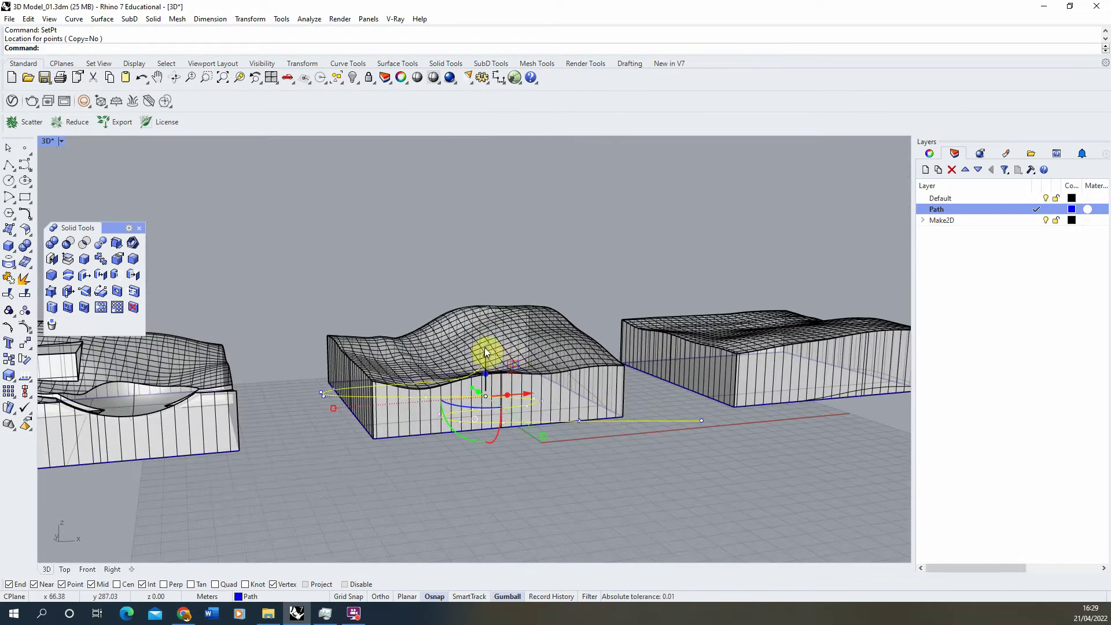
pyautogui.moveTo(486, 366); pyautogui.dragTo(489, 235)
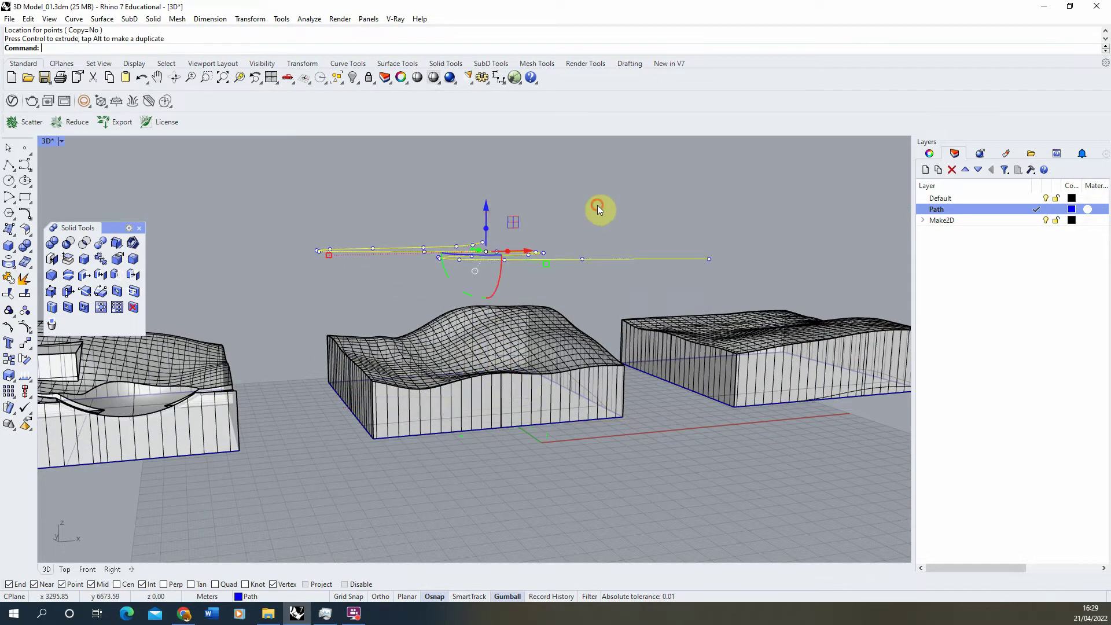
# Lift the path curve above the middle terrain, reselect it, and start the Project command.
pyautogui.click(597, 206)
pyautogui.moveTo(597, 206); pyautogui.dragTo(528, 307, button='right')
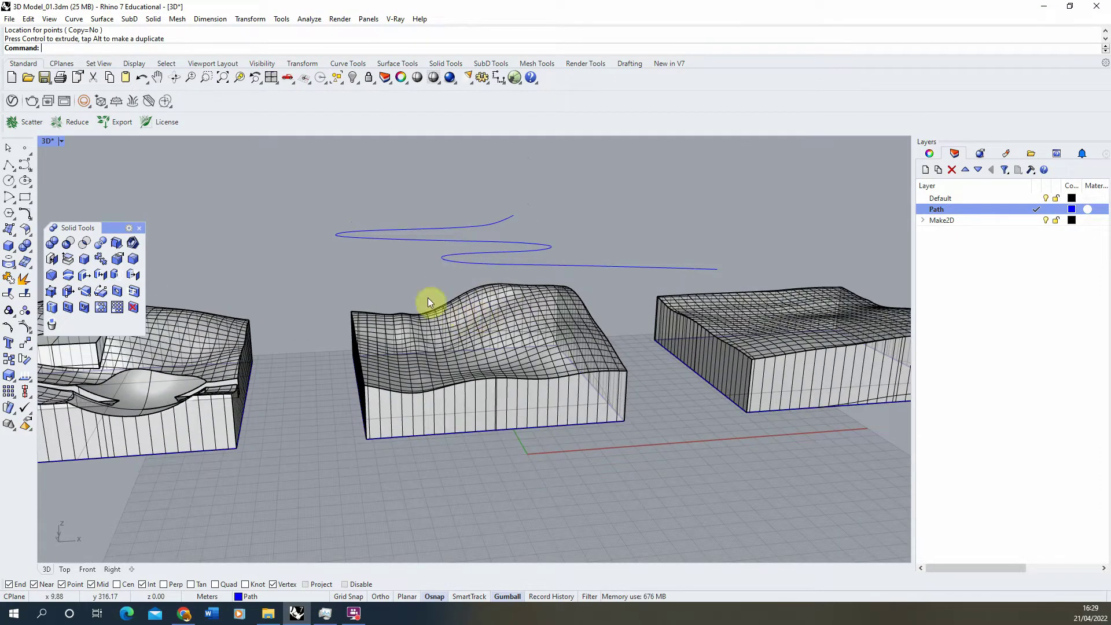
pyautogui.moveTo(453, 331); pyautogui.dragTo(404, 360, button='right')
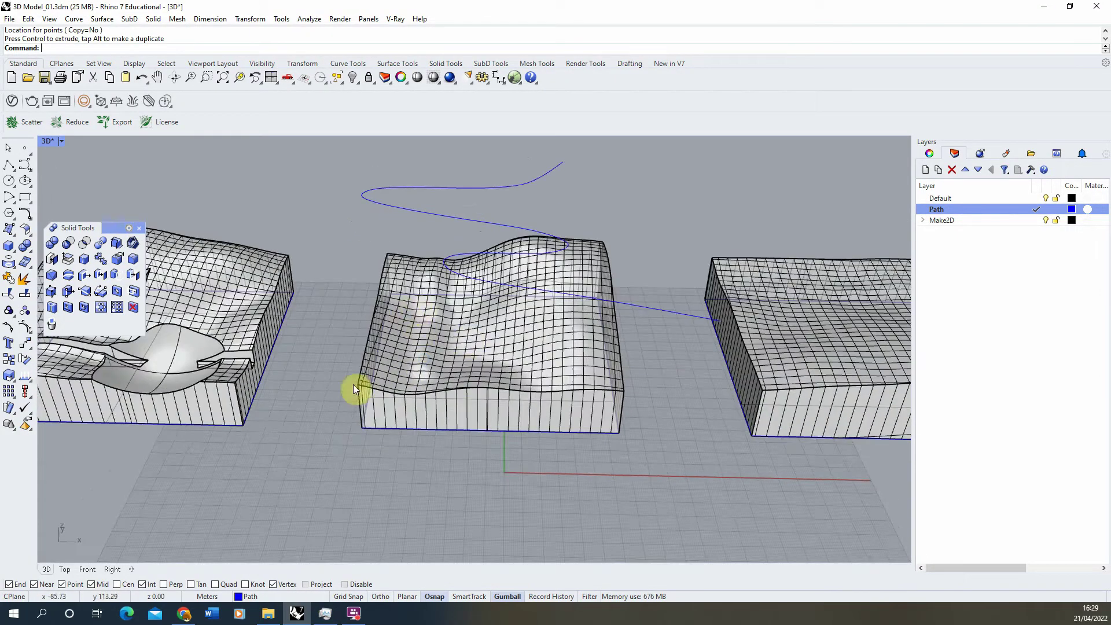
pyautogui.moveTo(477, 394); pyautogui.dragTo(446, 346, button='right')
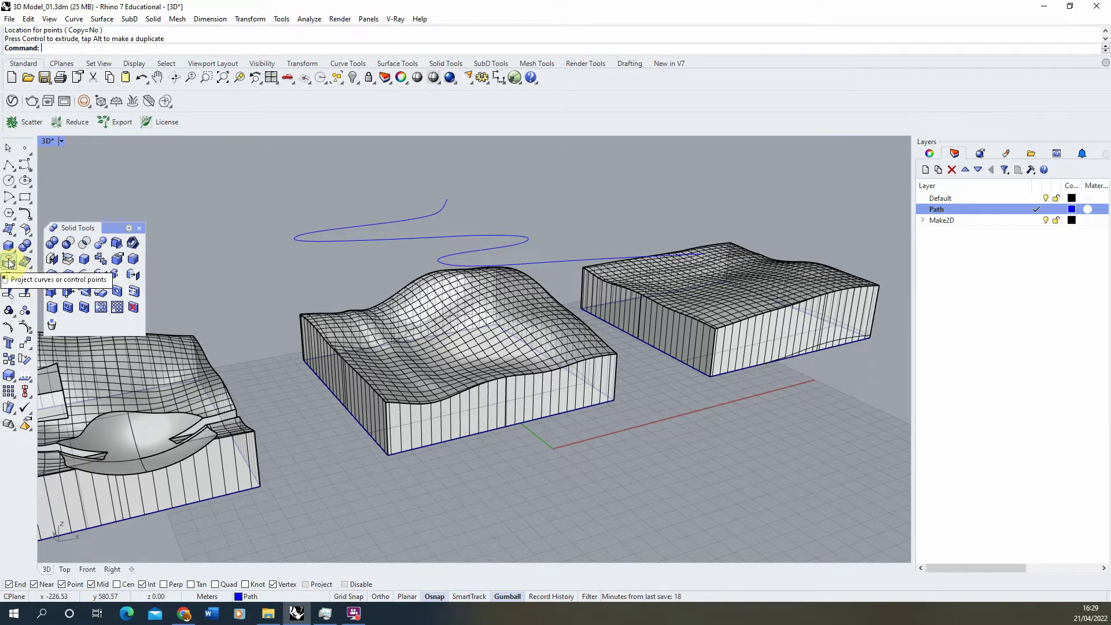
pyautogui.click(323, 241)
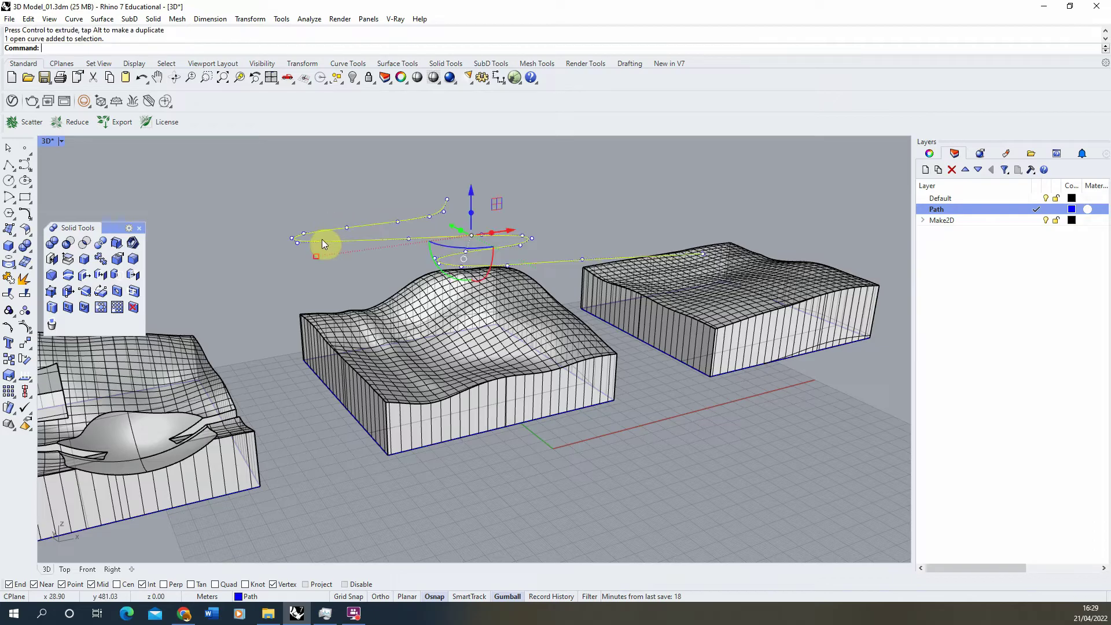
pyautogui.write('Project')
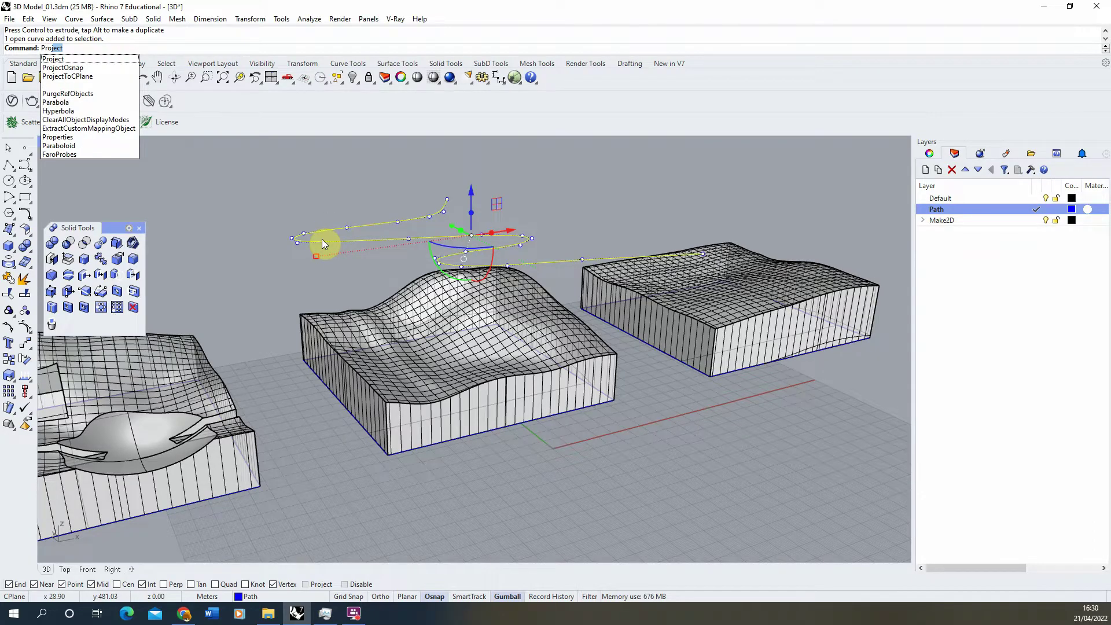
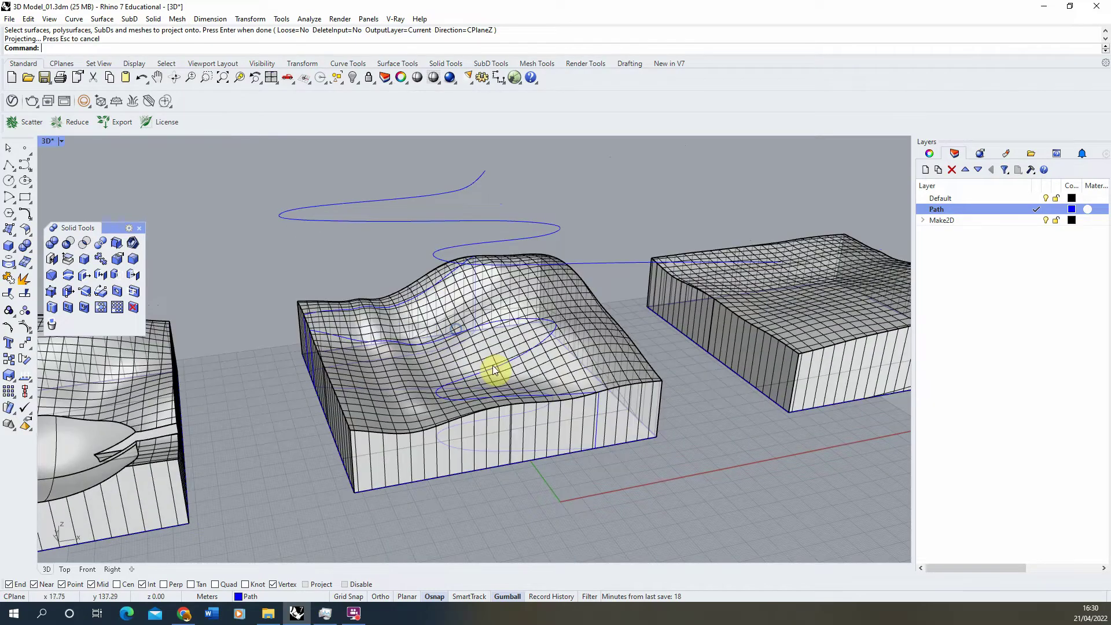
# Select both projected curves on the middle block's surface, including the overlapping ridge curve.
pyautogui.moveTo(575, 434); pyautogui.dragTo(571, 318, button='right')
pyautogui.click(286, 399)
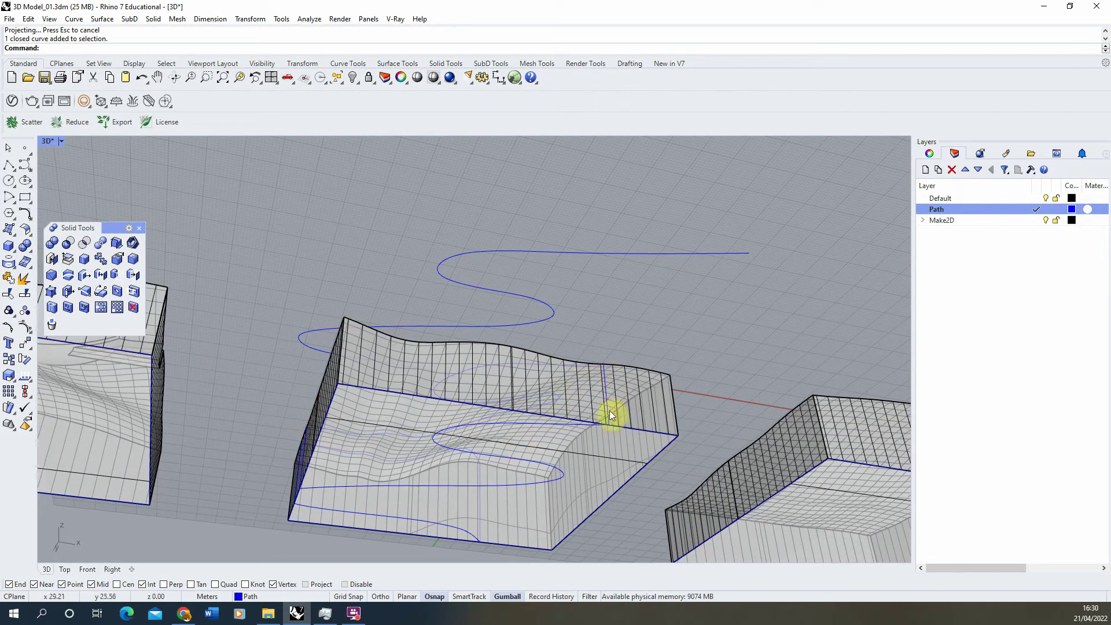
pyautogui.moveTo(408, 435); pyautogui.dragTo(410, 528, button='right')
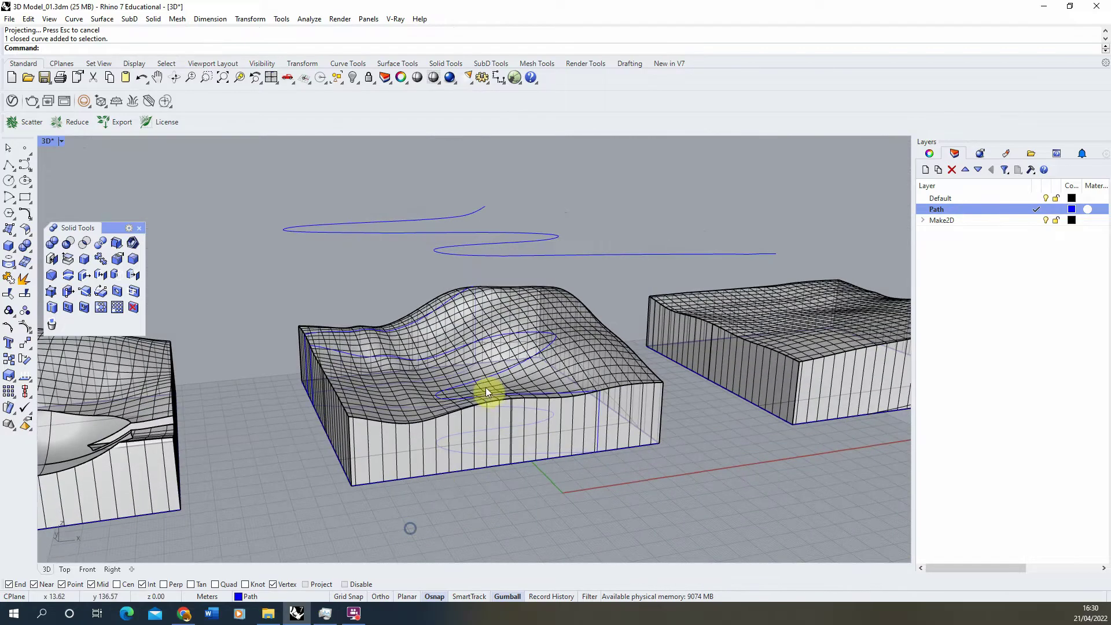
pyautogui.click(485, 379)
pyautogui.moveTo(380, 338)
pyautogui.mouseDown(button='right')
pyautogui.moveTo(362, 341)
pyautogui.moveTo(305, 280)
pyautogui.moveTo(306, 291)
pyautogui.mouseUp(button='right')
pyautogui.keyDown('shift'); pyautogui.click(381, 315); pyautogui.keyUp('shift')
pyautogui.click(411, 347)
# Explode the projected curves into segments and delete the seven unwanted bottom pieces.
pyautogui.click(25, 280)
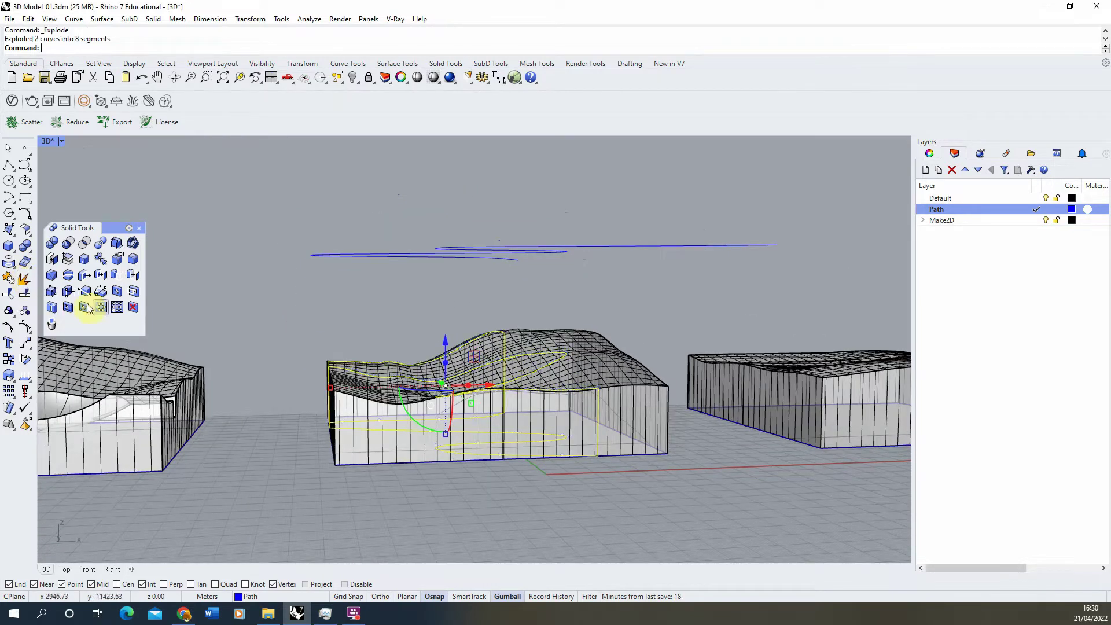
pyautogui.click(361, 312)
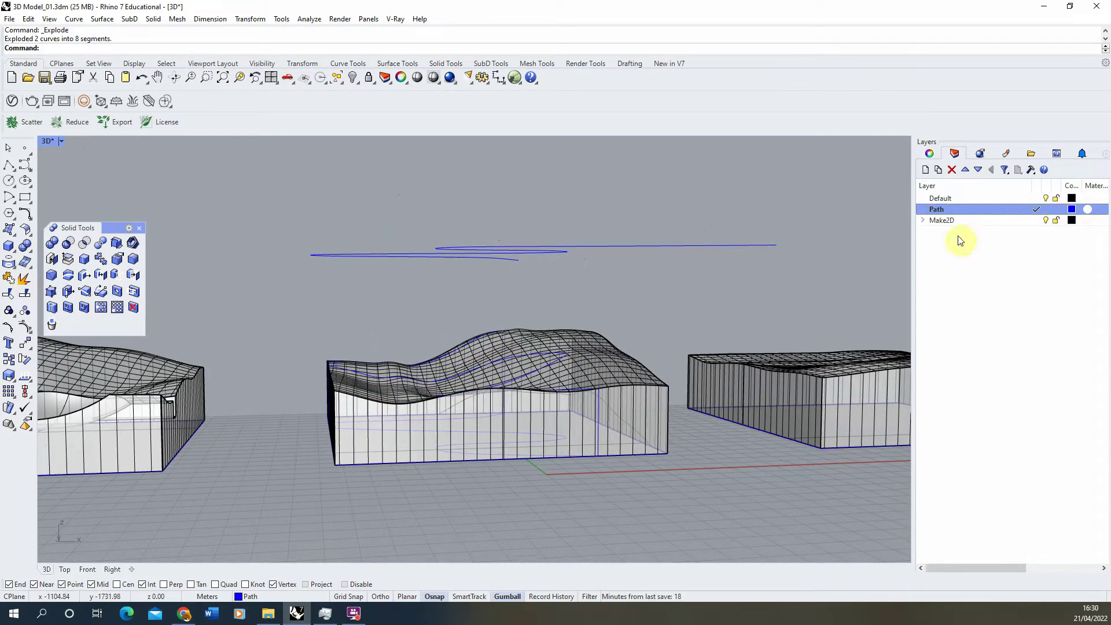
pyautogui.click(1056, 197)
pyautogui.moveTo(559, 402)
pyautogui.mouseDown(button='right')
pyautogui.moveTo(509, 393)
pyautogui.moveTo(510, 406)
pyautogui.mouseUp(button='right')
pyautogui.moveTo(501, 451); pyautogui.dragTo(297, 425)
pyautogui.press('Delete')
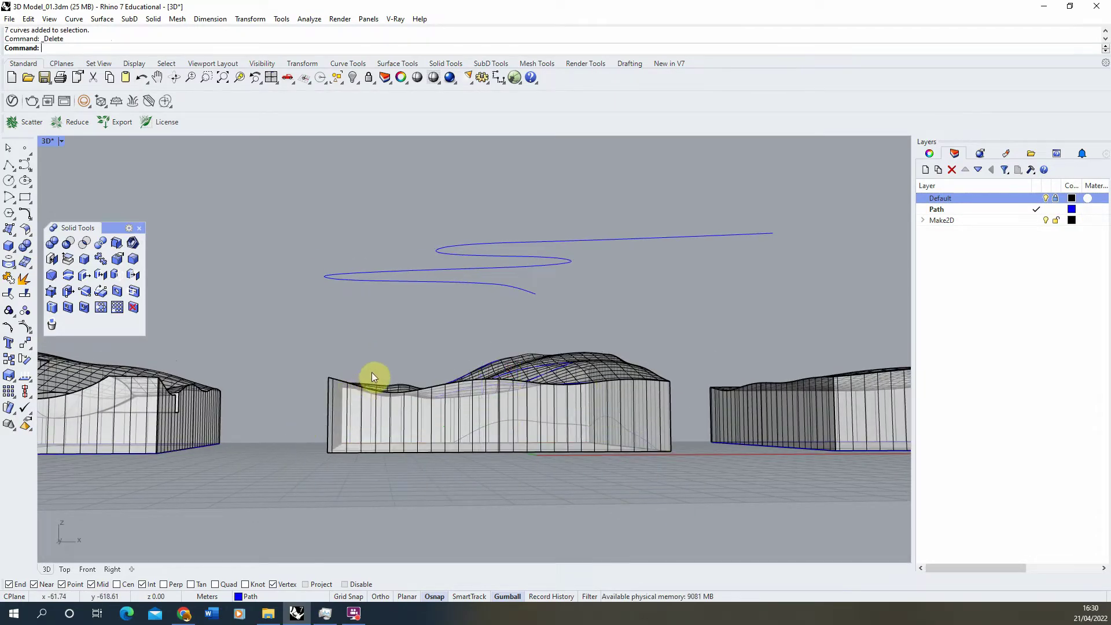
# Move the original path curve vertically down to sit just above the terrain block.
pyautogui.moveTo(370, 377); pyautogui.dragTo(396, 409, button='right')
pyautogui.moveTo(422, 453); pyautogui.dragTo(461, 389, button='right')
pyautogui.click(451, 383)
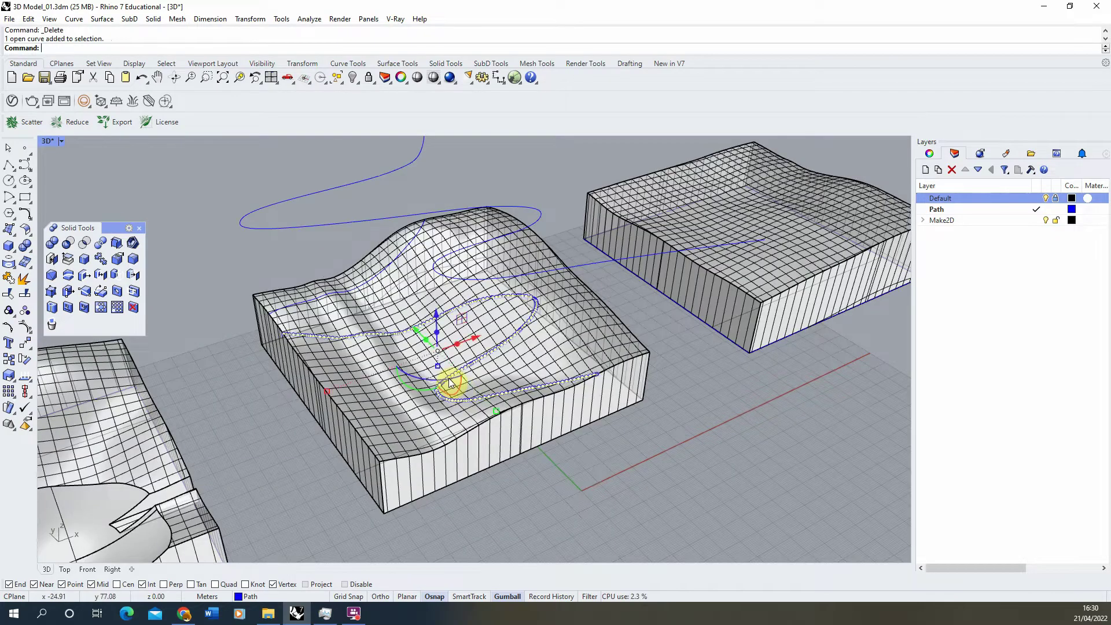
pyautogui.click(360, 291)
pyautogui.press('Escape')
pyautogui.moveTo(355, 365)
pyautogui.mouseDown(button='right')
pyautogui.moveTo(293, 318)
pyautogui.moveTo(287, 335)
pyautogui.moveTo(409, 367)
pyautogui.moveTo(322, 235)
pyautogui.moveTo(318, 268)
pyautogui.moveTo(338, 236)
pyautogui.mouseUp(button='right')
pyautogui.moveTo(288, 332); pyautogui.dragTo(280, 327, button='right')
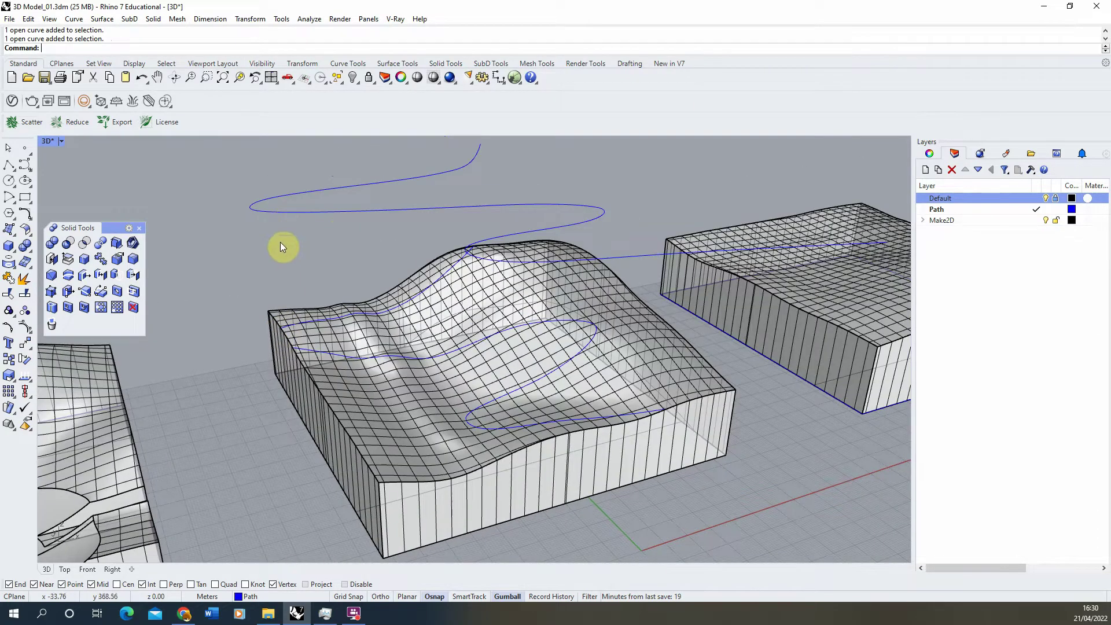
pyautogui.click(277, 213)
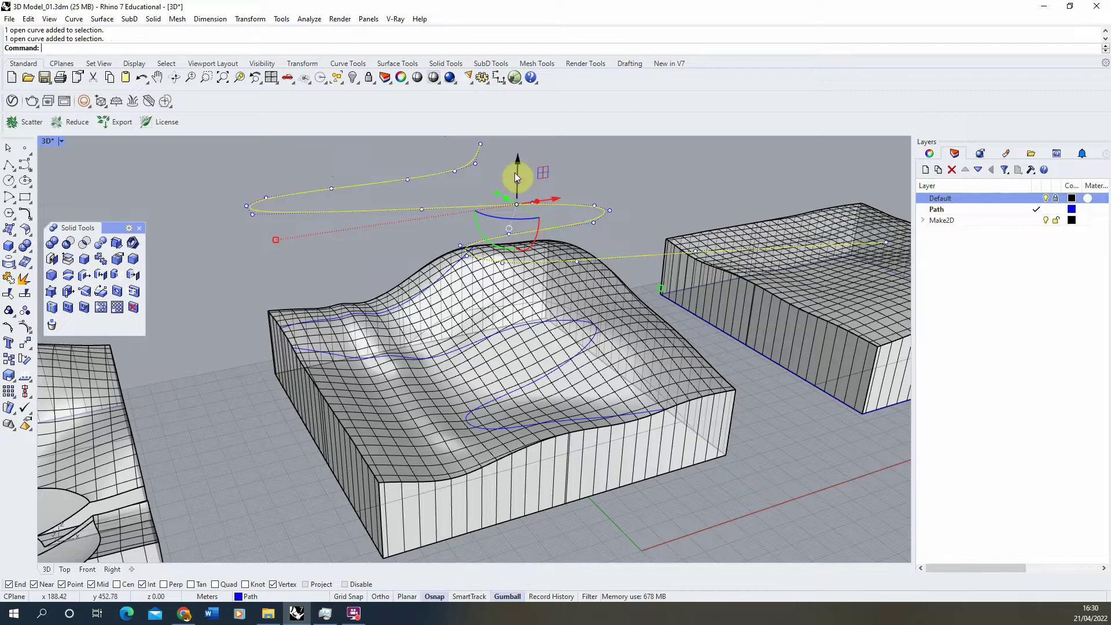
pyautogui.moveTo(515, 173)
pyautogui.mouseDown()
pyautogui.moveTo(523, 322)
pyautogui.moveTo(520, 289)
pyautogui.mouseUp()
pyautogui.moveTo(277, 326); pyautogui.dragTo(303, 393, button='right')
pyautogui.press('Escape')
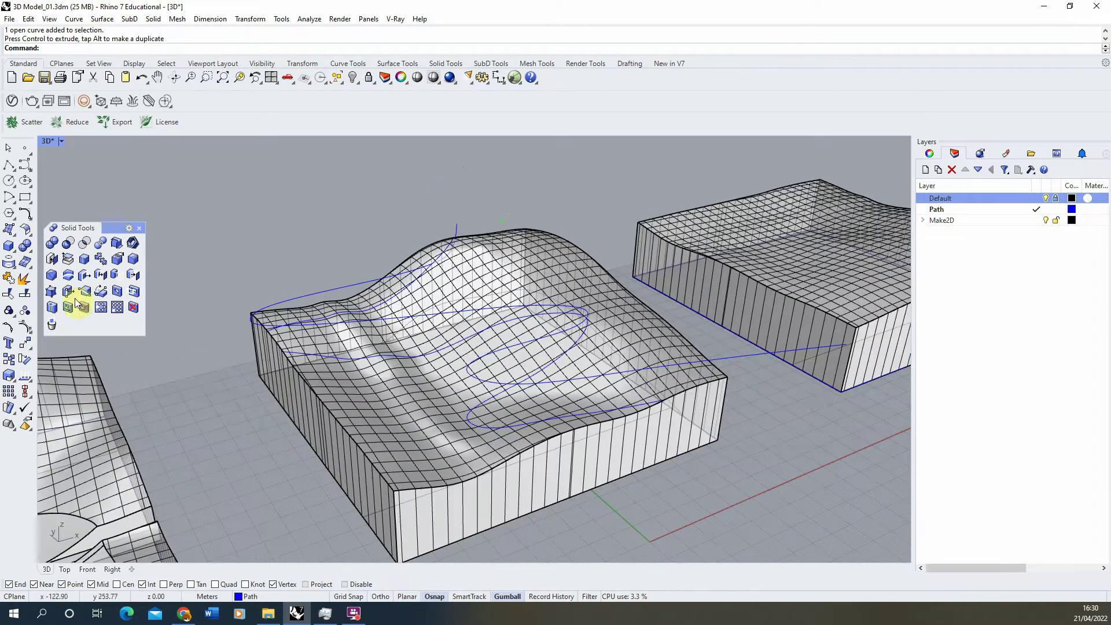
# Create a 3-point plane on the block's left face and raise it with the gumball.
pyautogui.click(14, 234)
pyautogui.click(42, 251)
pyautogui.click(256, 375)
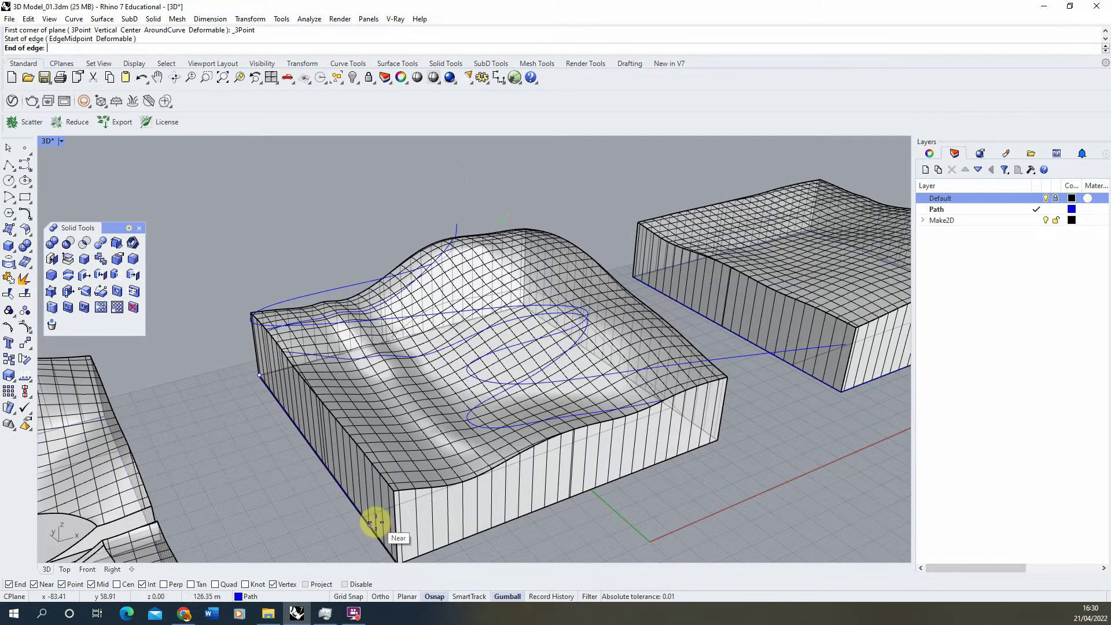
pyautogui.scroll(-3, 359, 483)
pyautogui.click(380, 527)
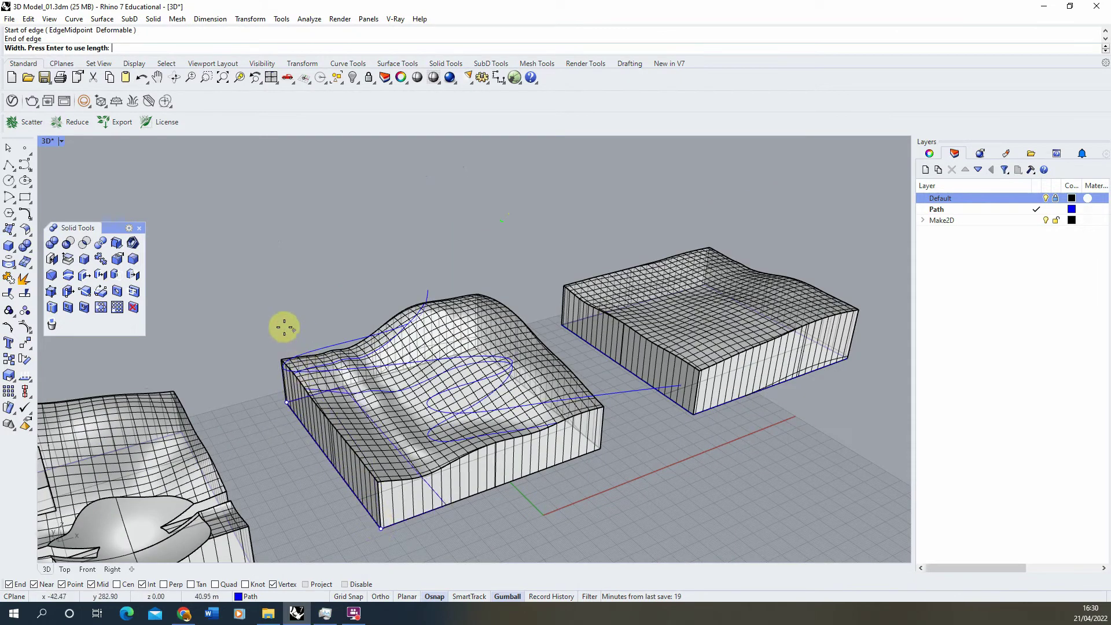
pyautogui.click(281, 361)
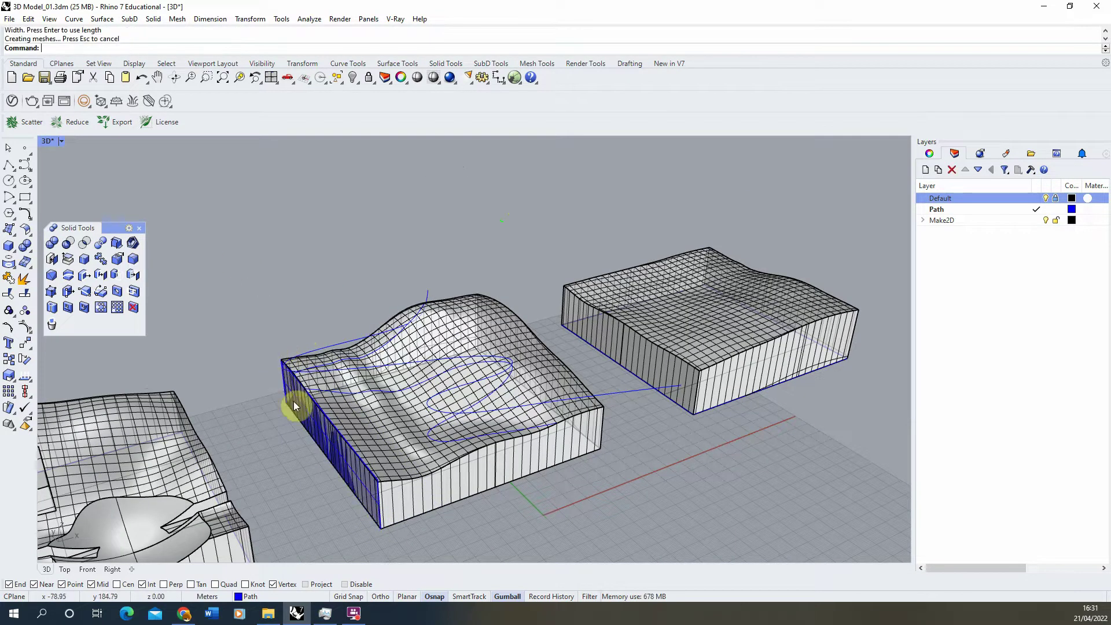
pyautogui.click(324, 414)
pyautogui.moveTo(322, 398); pyautogui.dragTo(302, 370)
pyautogui.click(263, 338)
pyautogui.moveTo(262, 337); pyautogui.dragTo(353, 427, button='right')
pyautogui.click(354, 429)
pyautogui.moveTo(345, 432); pyautogui.dragTo(346, 406)
pyautogui.moveTo(365, 370); pyautogui.dragTo(335, 369, button='right')
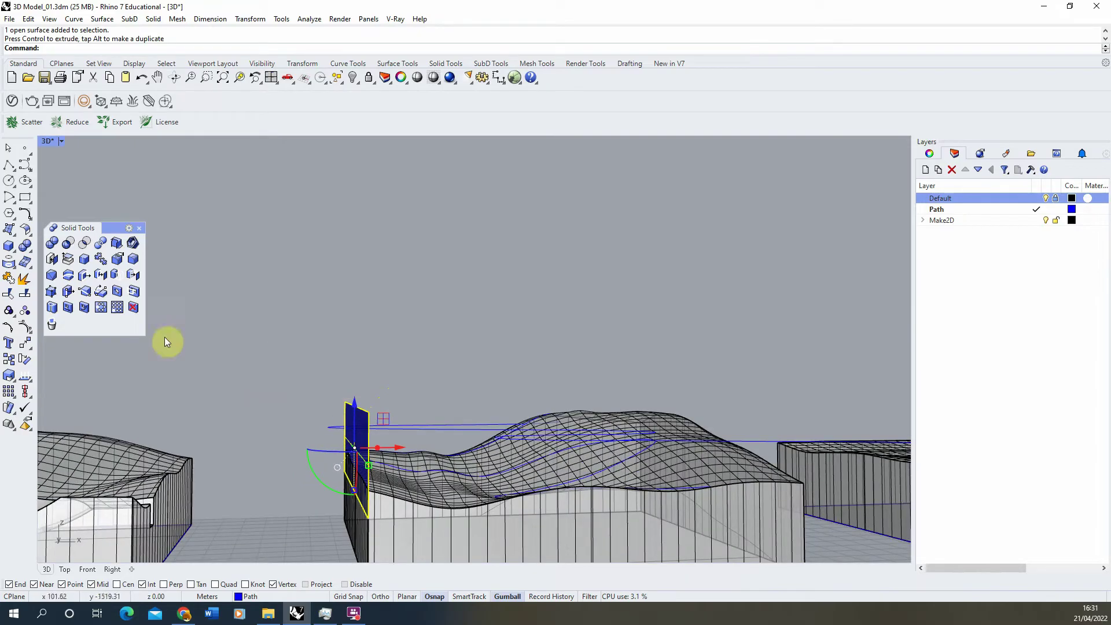
# Trim the path curve's loop against the side plane, then delete the plane.
pyautogui.click(8, 294)
pyautogui.click(418, 437)
pyautogui.moveTo(416, 396); pyautogui.dragTo(368, 381, button='right')
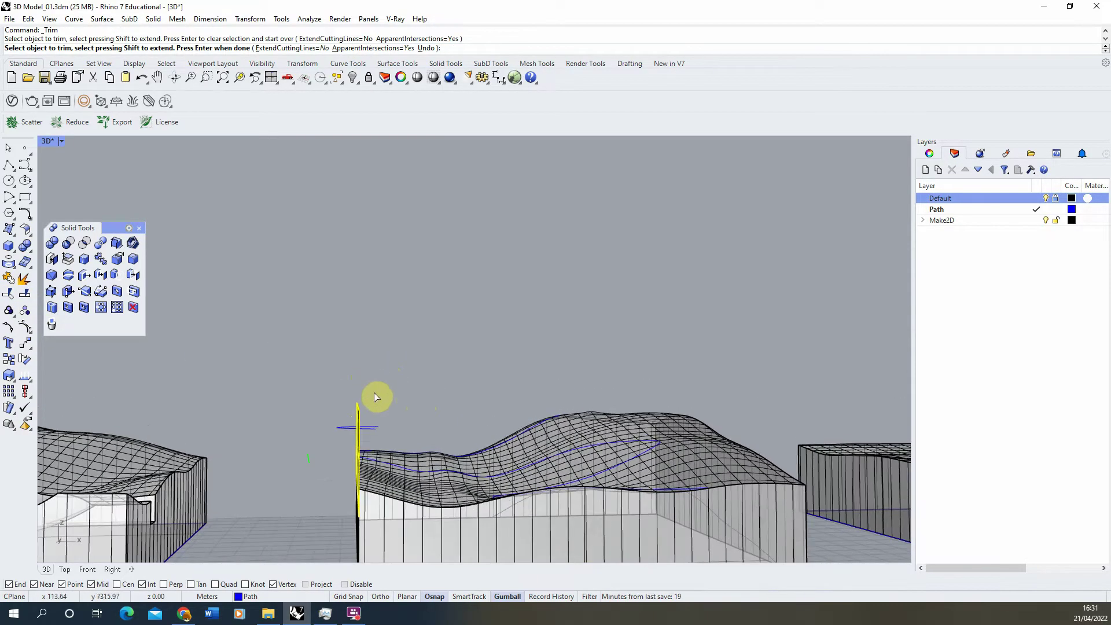
pyautogui.moveTo(370, 422); pyautogui.dragTo(364, 434)
pyautogui.moveTo(370, 418)
pyautogui.mouseDown(button='right')
pyautogui.moveTo(387, 409)
pyautogui.moveTo(337, 418)
pyautogui.moveTo(351, 416)
pyautogui.mouseUp(button='right')
pyautogui.press('Return')
pyautogui.press('Escape')
pyautogui.click(359, 419)
pyautogui.press('Delete')
pyautogui.click(339, 423)
pyautogui.scroll(6, 396, 414)
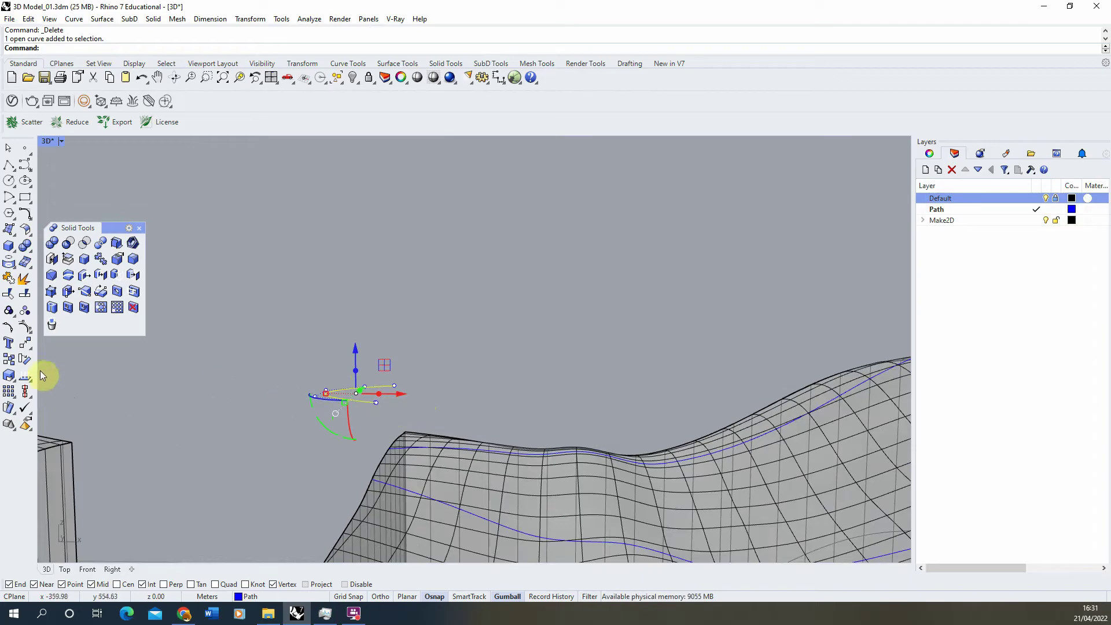
# Move the short curve piece straight down to its target height.
pyautogui.click(25, 345)
pyautogui.click(116, 49)
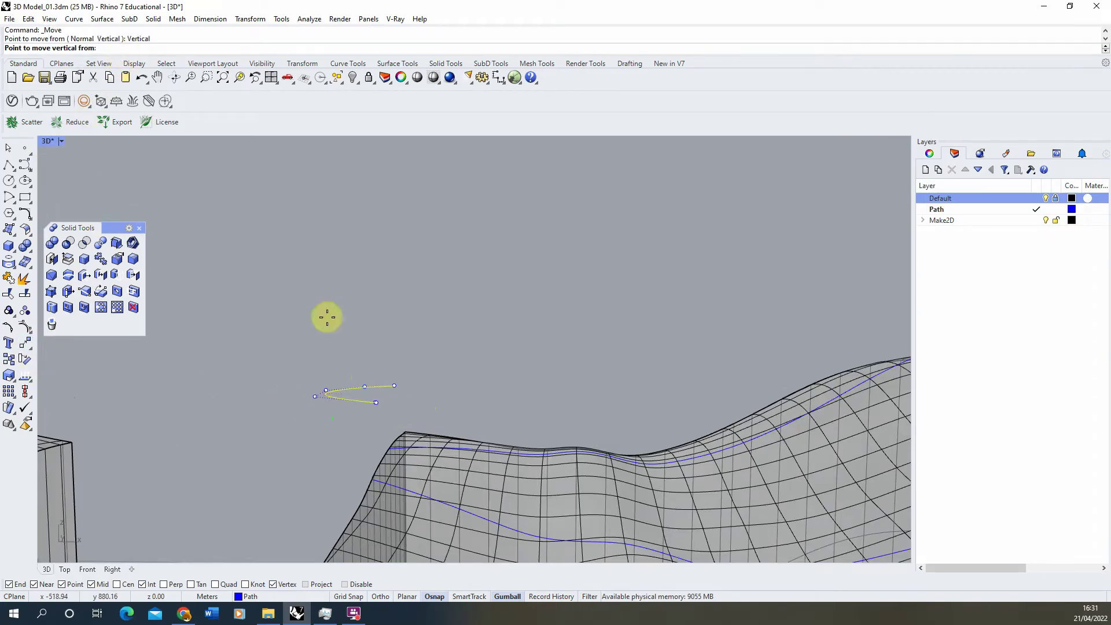
pyautogui.click(396, 386)
pyautogui.click(388, 444)
pyautogui.moveTo(387, 444); pyautogui.dragTo(435, 398, button='right')
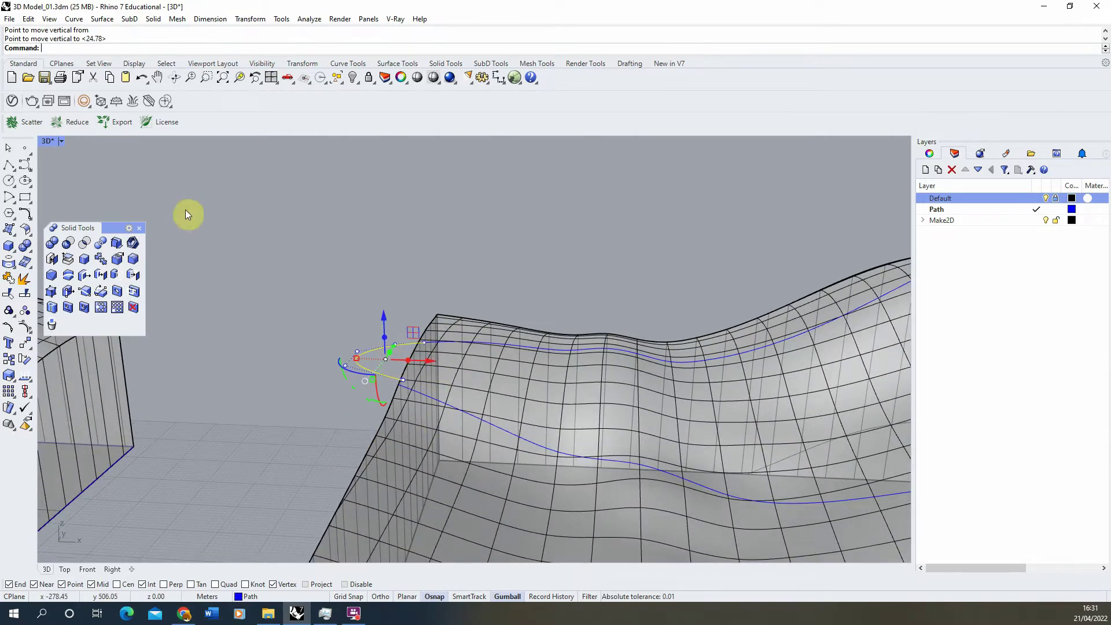
pyautogui.click(245, 74)
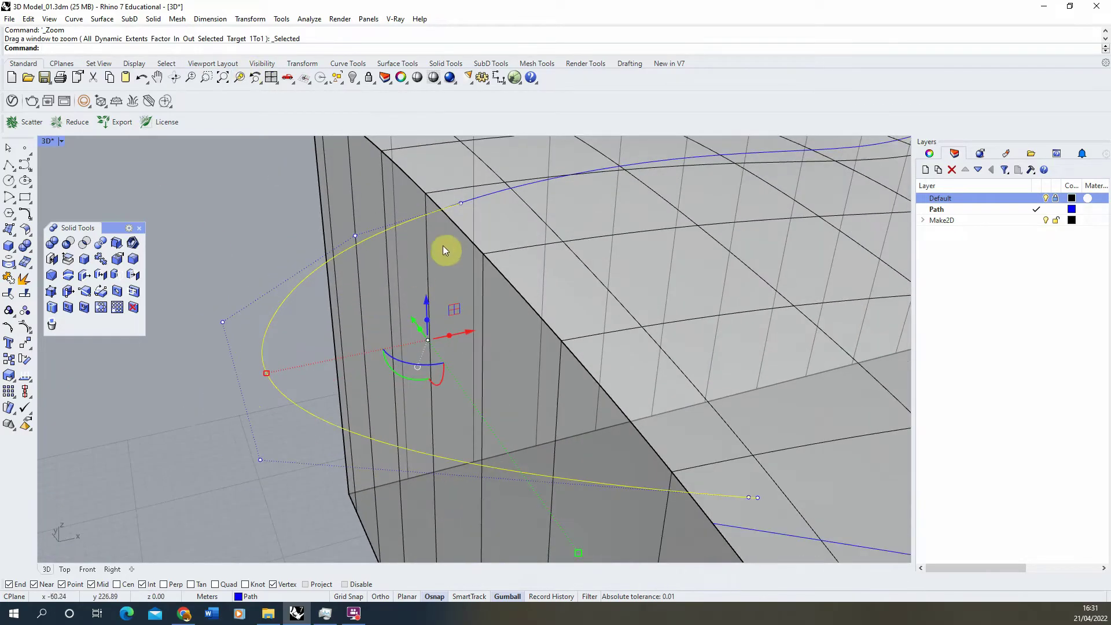
pyautogui.moveTo(493, 255); pyautogui.dragTo(531, 220)
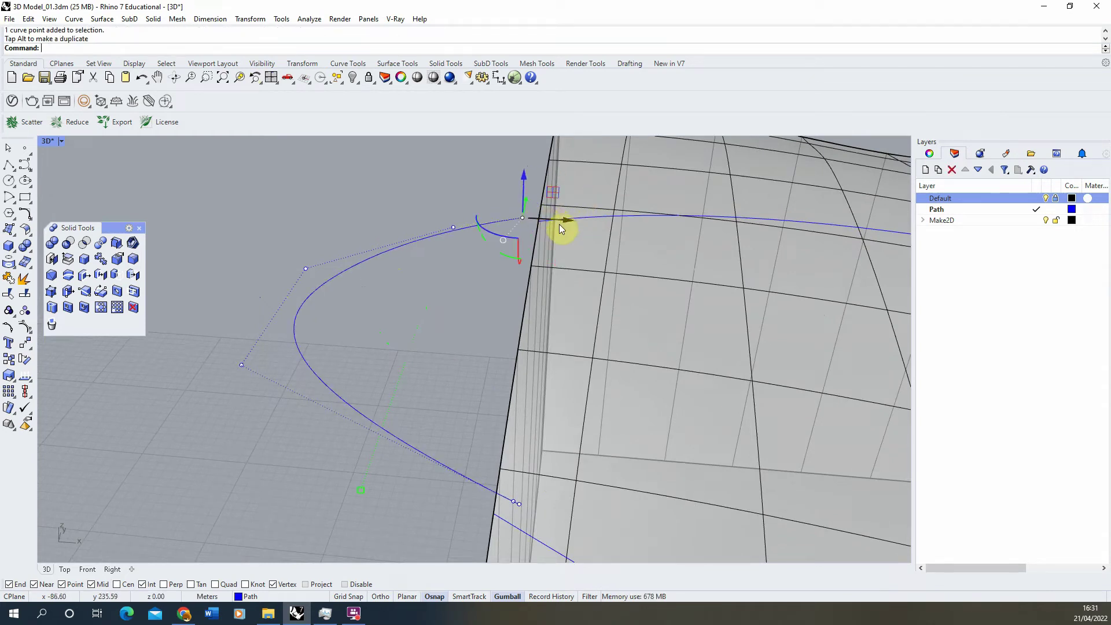
# Snap the curve's control points onto the block edge and the end intersection point.
pyautogui.click(25, 343)
pyautogui.click(520, 224)
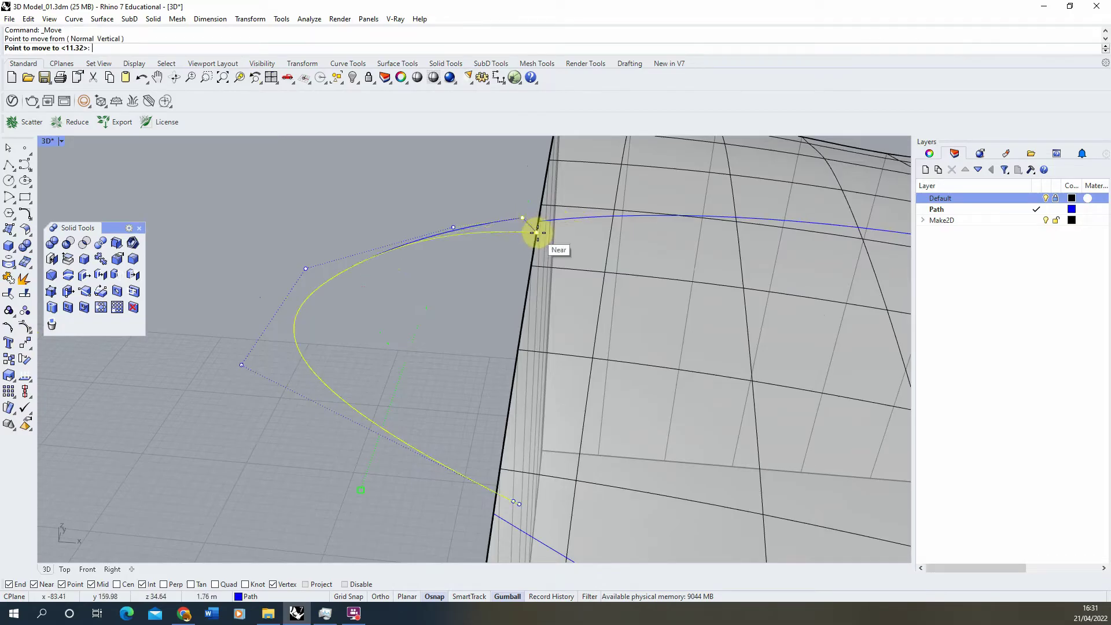
pyautogui.click(537, 223)
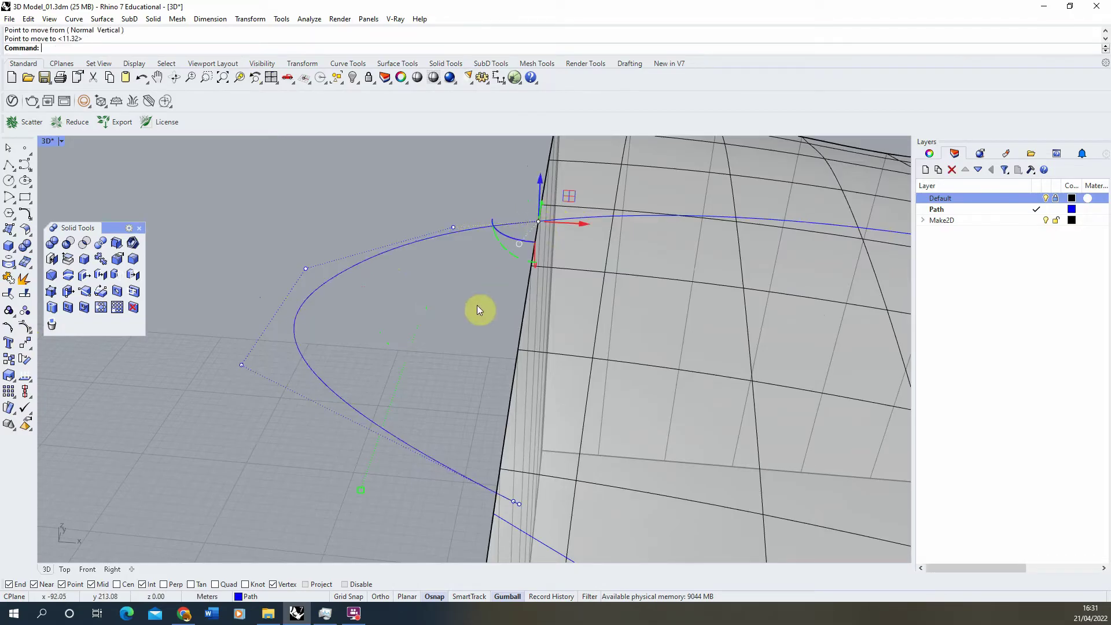
pyautogui.click(515, 503)
pyautogui.moveTo(534, 507); pyautogui.dragTo(457, 494)
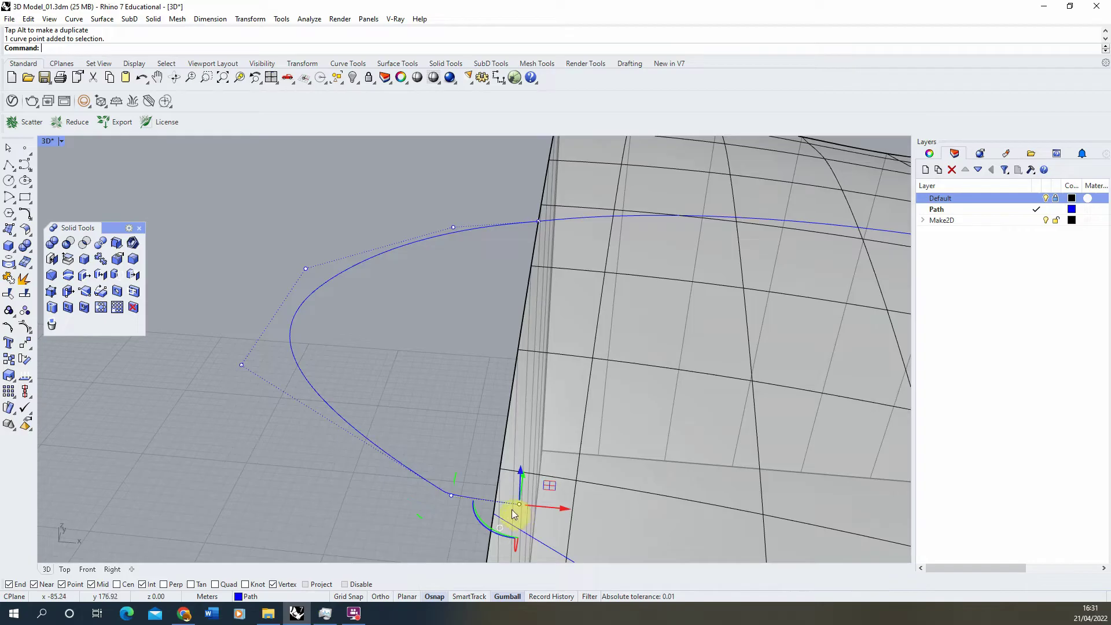
pyautogui.click(25, 345)
pyautogui.click(489, 499)
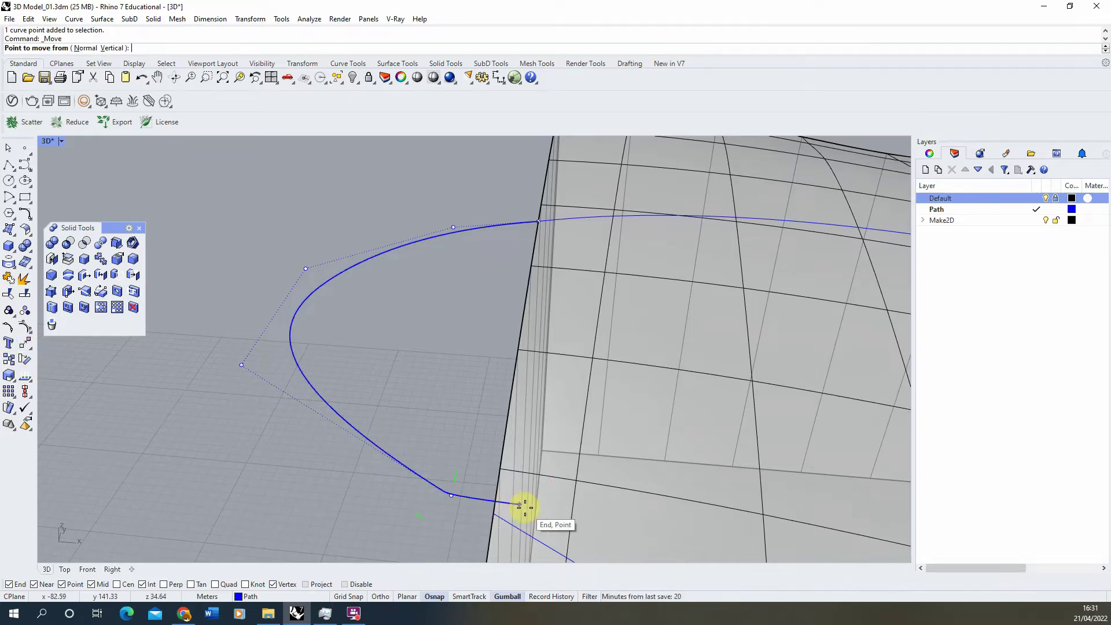
pyautogui.click(496, 514)
# Drag control points near the curve's end to smooth out the kink.
pyautogui.click(457, 482)
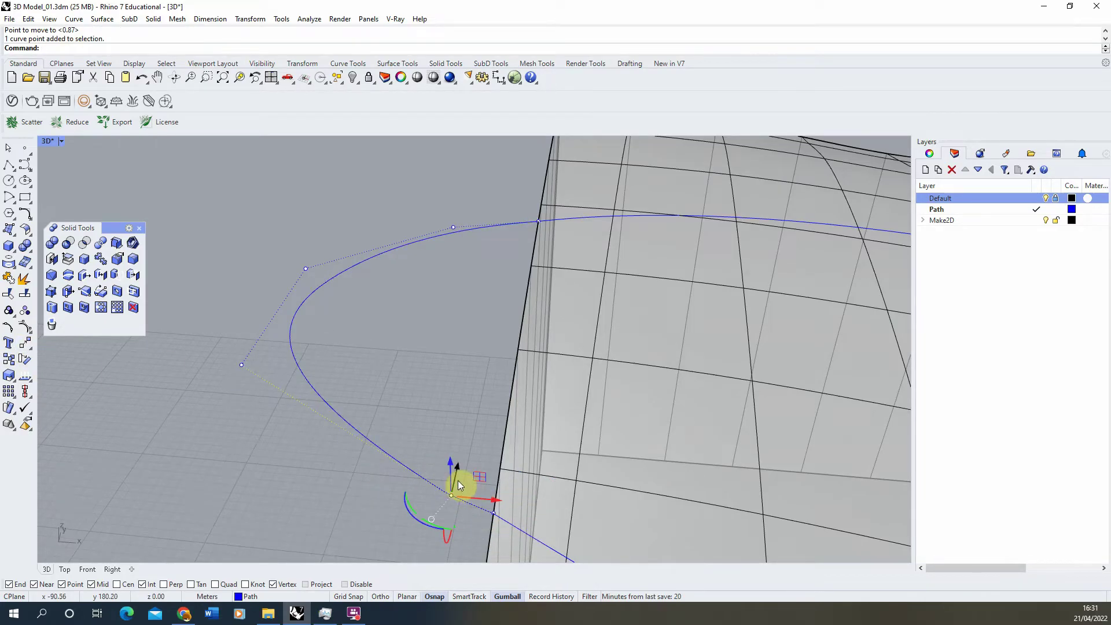
pyautogui.moveTo(454, 479); pyautogui.dragTo(409, 471)
pyautogui.moveTo(409, 471); pyautogui.dragTo(413, 368, button='right')
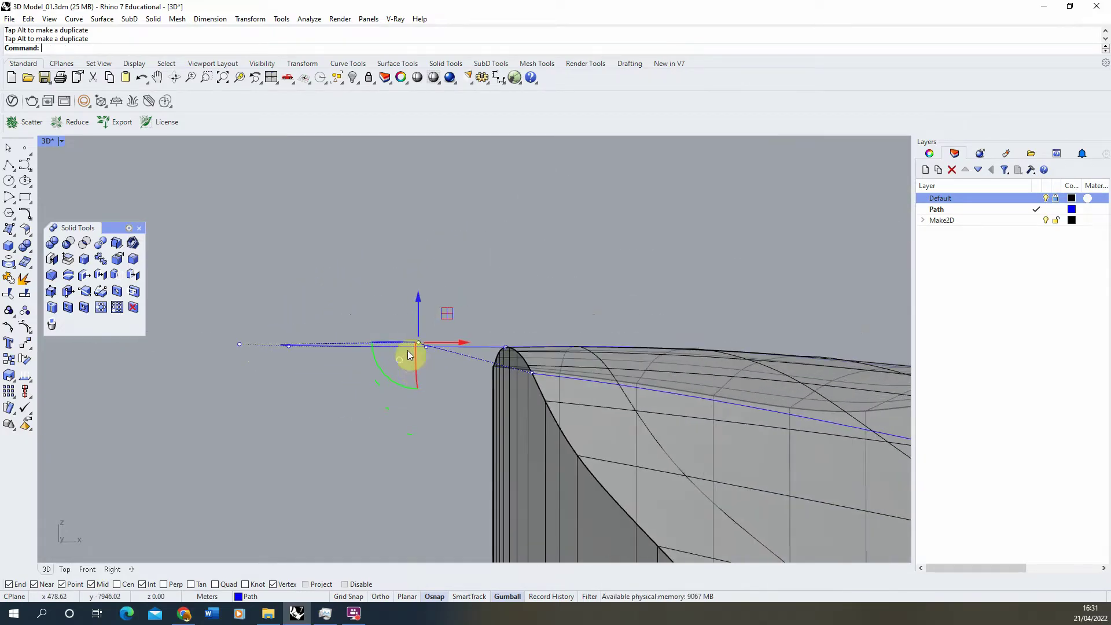
pyautogui.moveTo(418, 304); pyautogui.dragTo(372, 318)
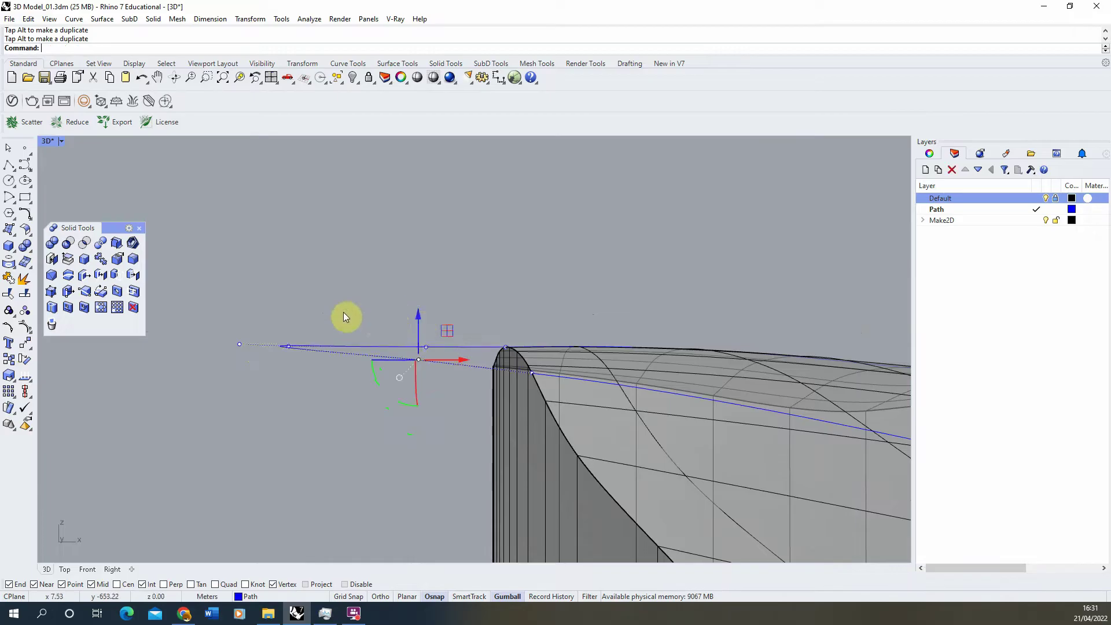
pyautogui.moveTo(356, 313); pyautogui.dragTo(387, 397, button='right')
pyautogui.click(382, 430)
pyautogui.scroll(2, 382, 433)
pyautogui.click(385, 434)
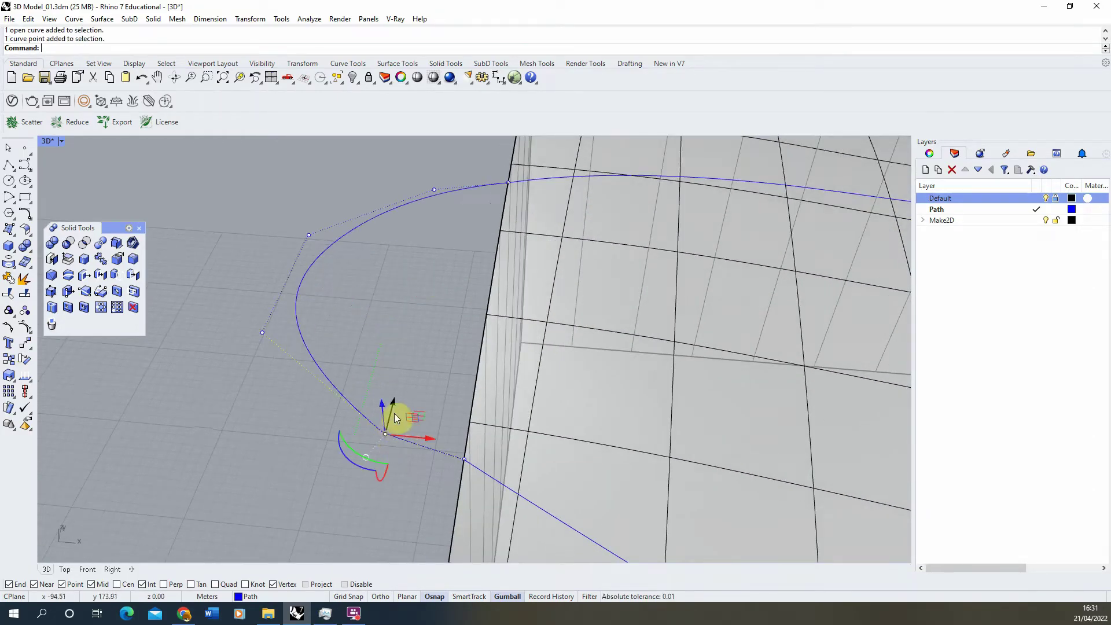
pyautogui.moveTo(394, 410); pyautogui.dragTo(401, 398)
pyautogui.click(411, 368)
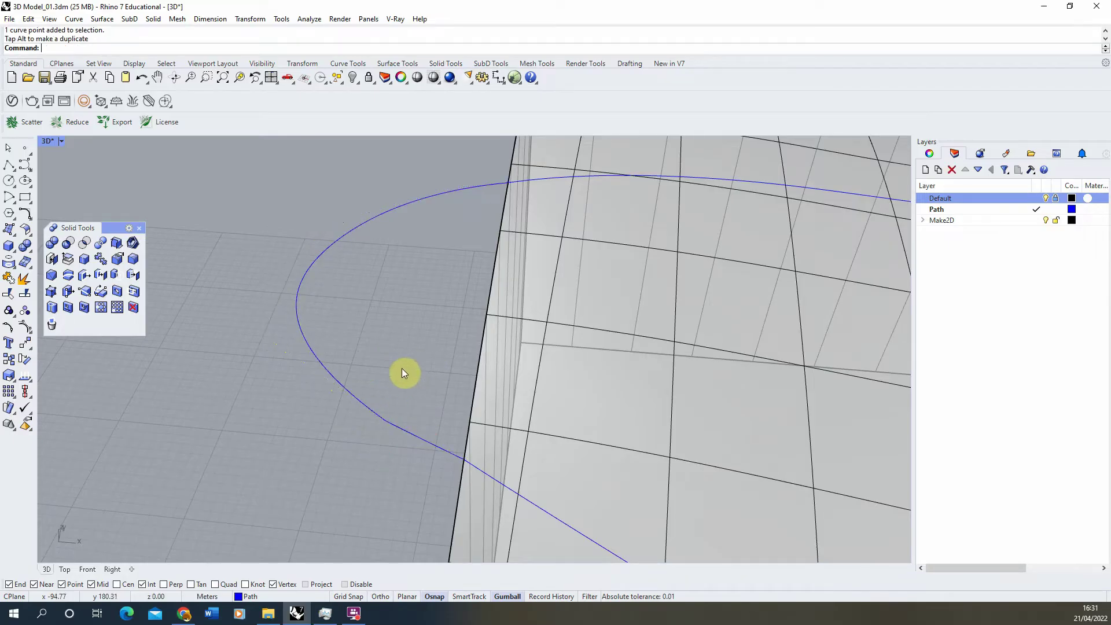
pyautogui.scroll(-3, 412, 361)
pyautogui.moveTo(421, 349); pyautogui.dragTo(379, 342, button='right')
# Nudge control points on the blue curve to refine its loop shape.
pyautogui.click(373, 309)
pyautogui.click(362, 347)
pyautogui.moveTo(382, 337); pyautogui.dragTo(393, 335)
pyautogui.press('Escape')
pyautogui.moveTo(428, 317); pyautogui.dragTo(390, 303, button='right')
pyautogui.click(390, 300)
pyautogui.click(387, 294)
pyautogui.moveTo(389, 290); pyautogui.dragTo(395, 289)
pyautogui.click(429, 312)
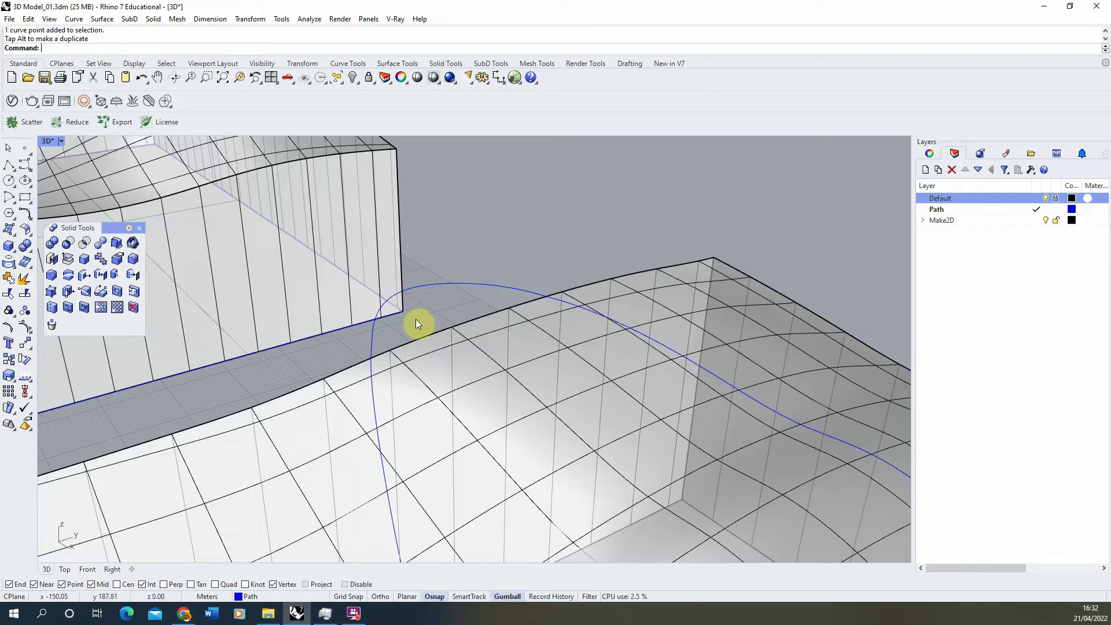
pyautogui.scroll(-5, 391, 301)
pyautogui.moveTo(389, 300); pyautogui.dragTo(464, 264, button='right')
pyautogui.scroll(-5, 488, 258)
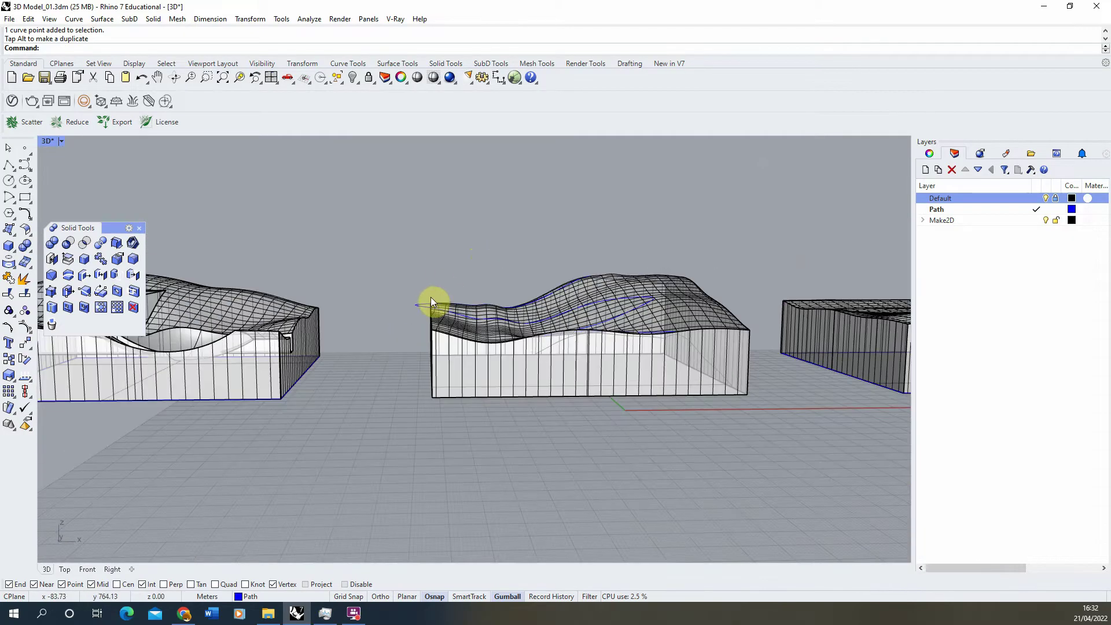
# Window-select the three path curves and Join them into one open curve winding across the block.
pyautogui.moveTo(526, 362); pyautogui.dragTo(713, 241)
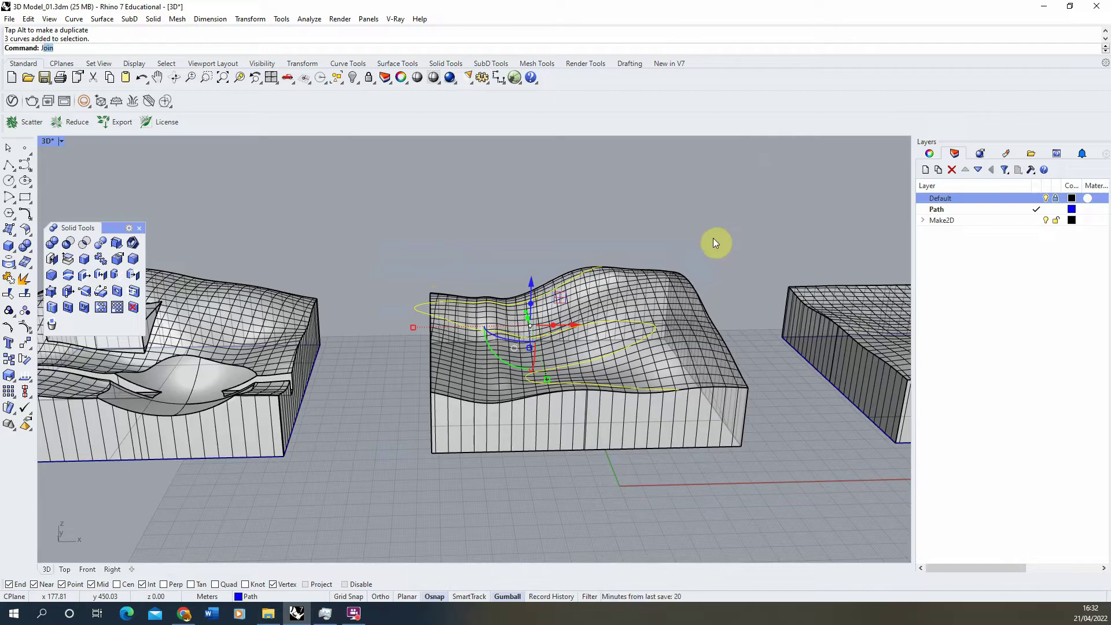
pyautogui.press('Return')
pyautogui.moveTo(489, 238)
pyautogui.mouseDown(button='right')
pyautogui.moveTo(493, 191)
pyautogui.moveTo(633, 229)
pyautogui.moveTo(634, 290)
pyautogui.moveTo(503, 272)
pyautogui.moveTo(609, 283)
pyautogui.mouseUp(button='right')
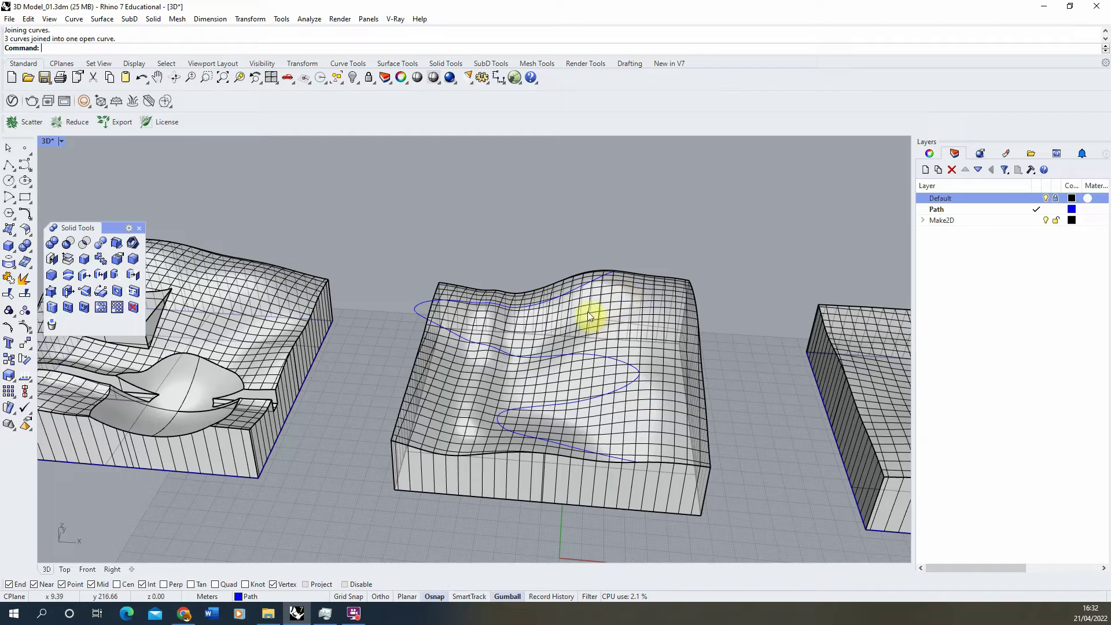
pyautogui.moveTo(574, 285)
pyautogui.mouseDown(button='right')
pyautogui.moveTo(590, 279)
pyautogui.moveTo(504, 279)
pyautogui.moveTo(591, 279)
pyautogui.mouseUp(button='right')
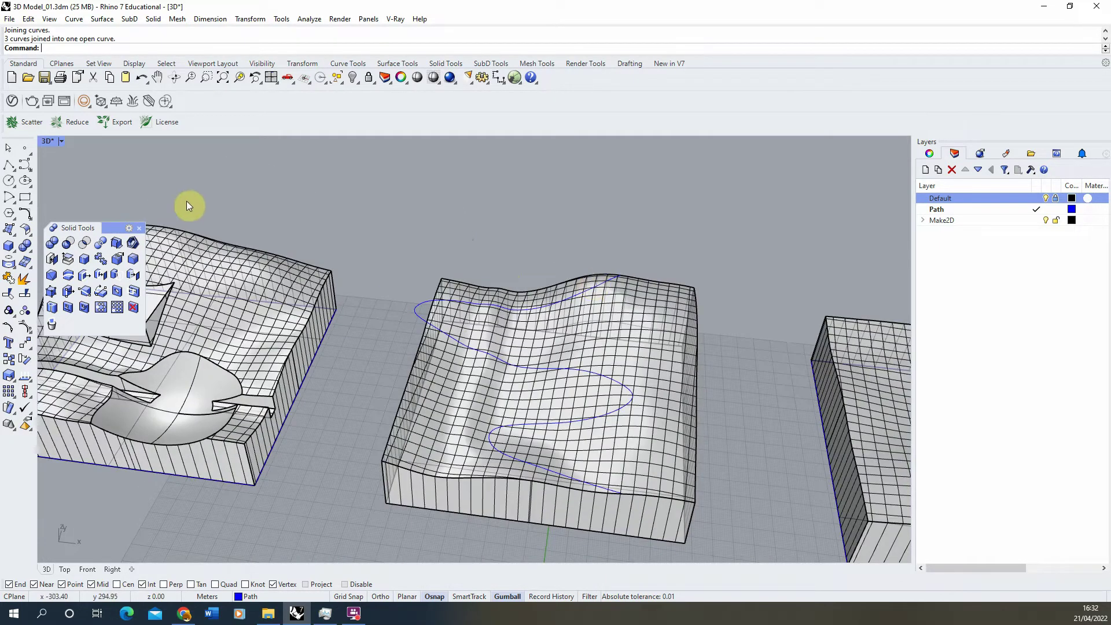
# Draw a small rectangle on the ground plane and move it to the path end on the block.
pyautogui.click(25, 198)
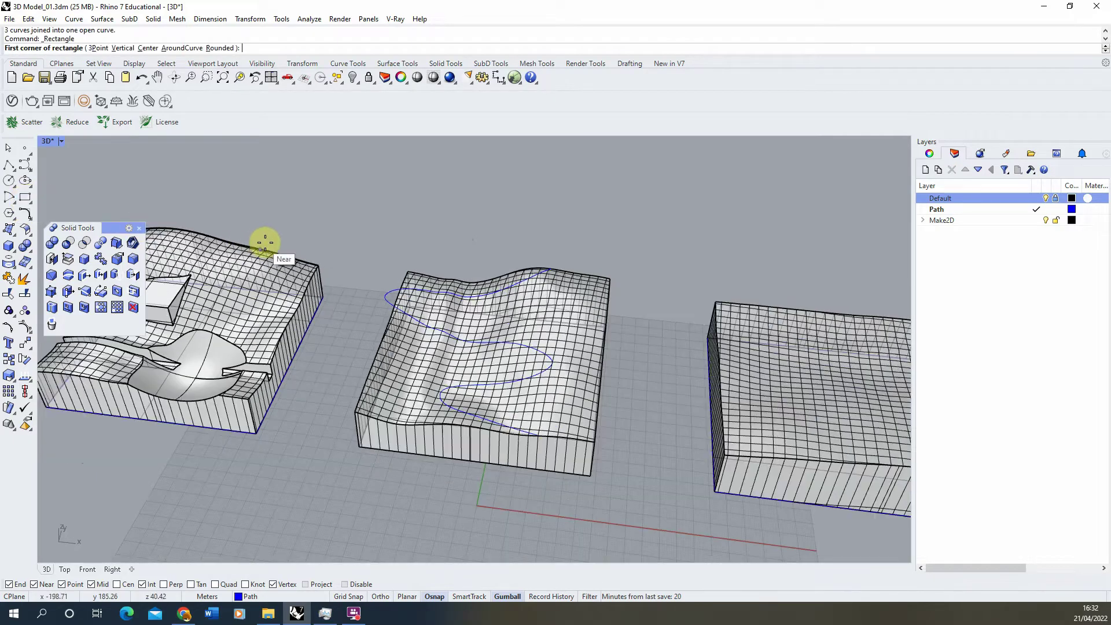
pyautogui.scroll(5, 536, 445)
pyautogui.scroll(-3, 461, 315)
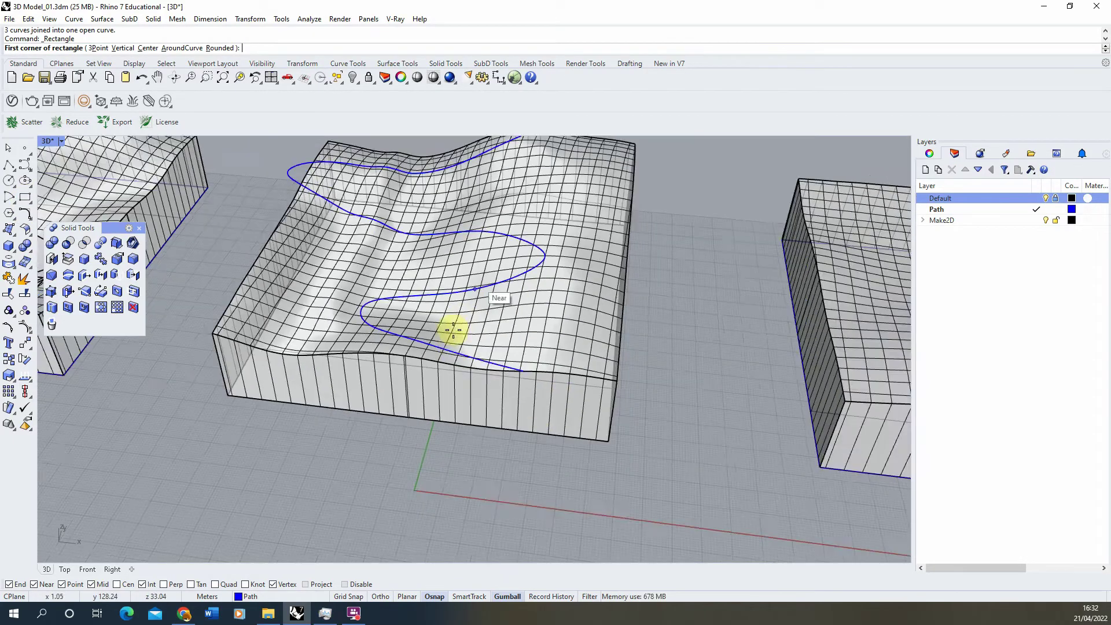
pyautogui.click(456, 470)
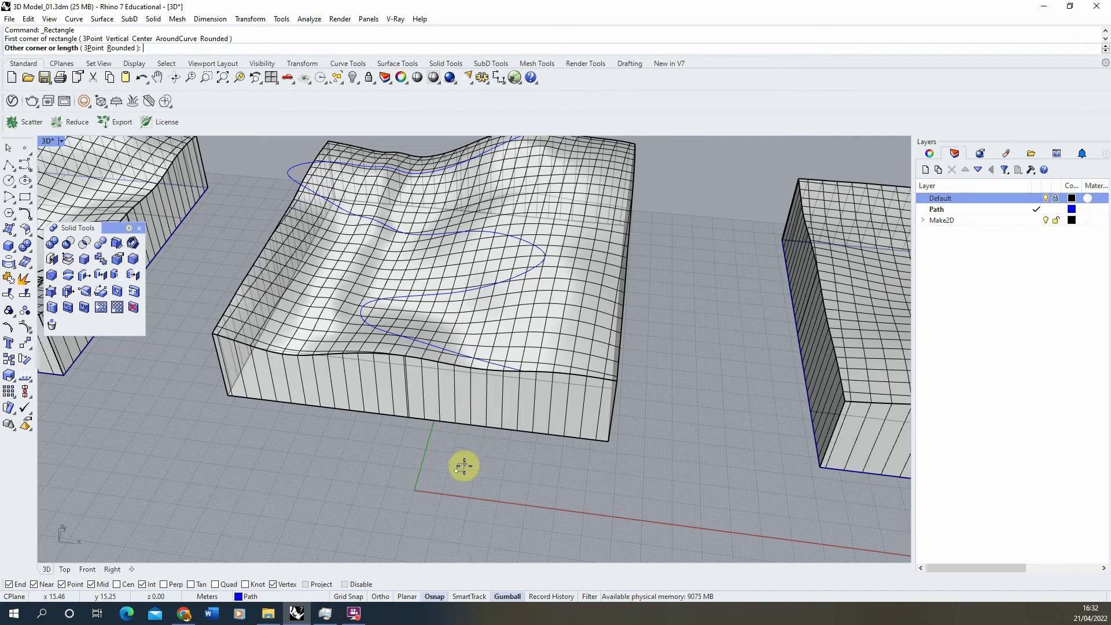
pyautogui.click(497, 450)
pyautogui.click(485, 474)
pyautogui.click(25, 344)
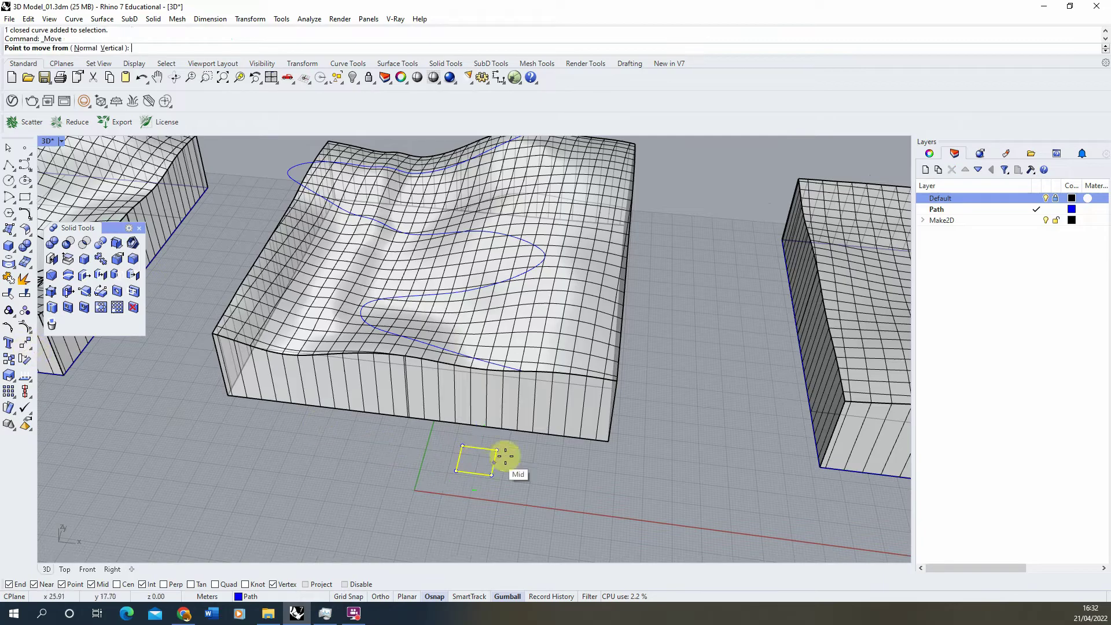
pyautogui.click(479, 448)
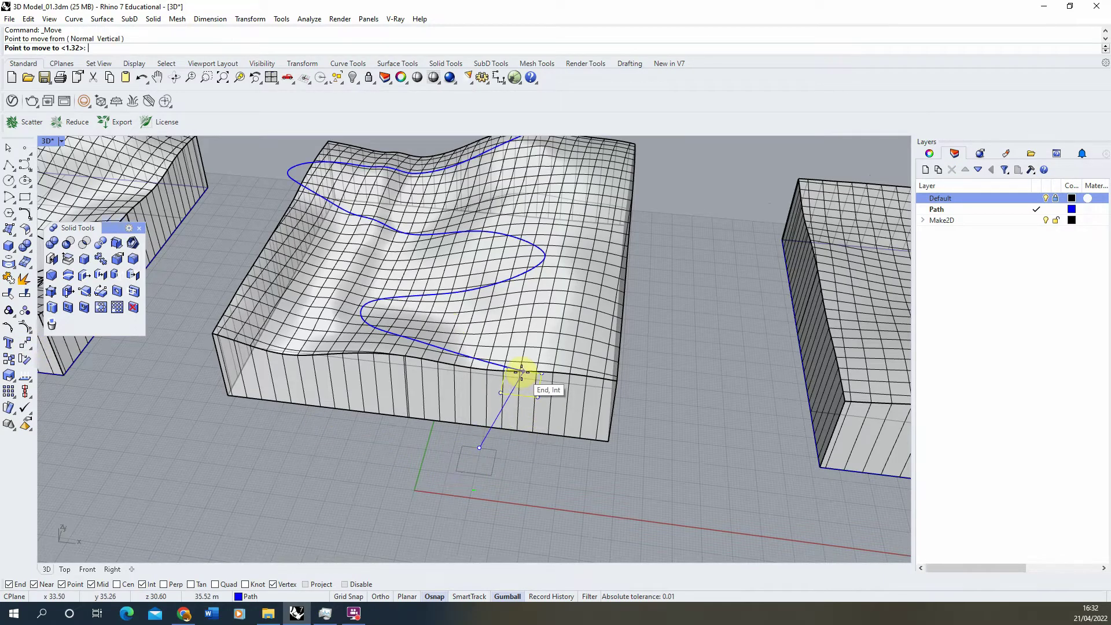
pyautogui.scroll(4, 521, 373)
pyautogui.click(530, 369)
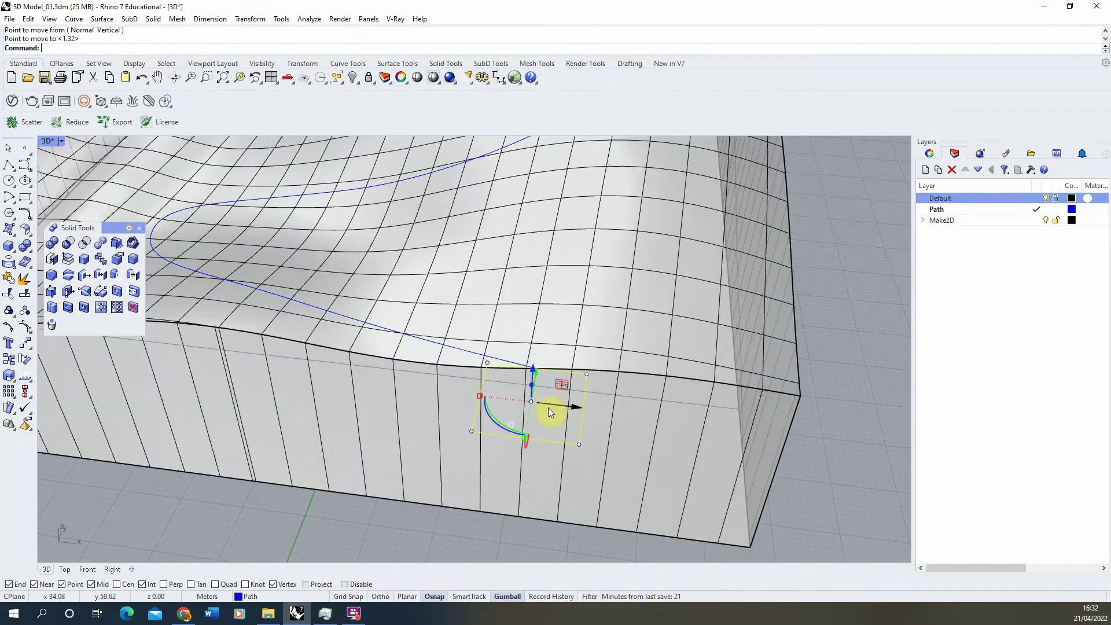
# Rotate the rectangle 90° upright and move it onto the block's top edge.
pyautogui.keyDown('shift'); pyautogui.moveTo(525, 445); pyautogui.dragTo(511, 522); pyautogui.keyUp('shift')
pyautogui.moveTo(512, 521); pyautogui.dragTo(476, 470, button='right')
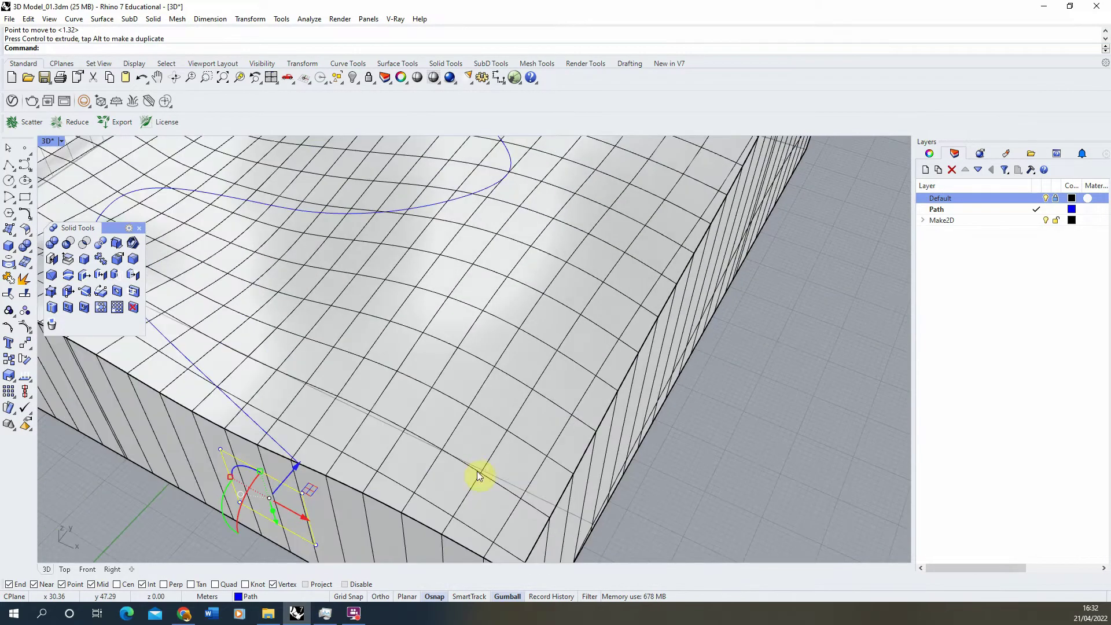
pyautogui.click(27, 342)
pyautogui.click(262, 474)
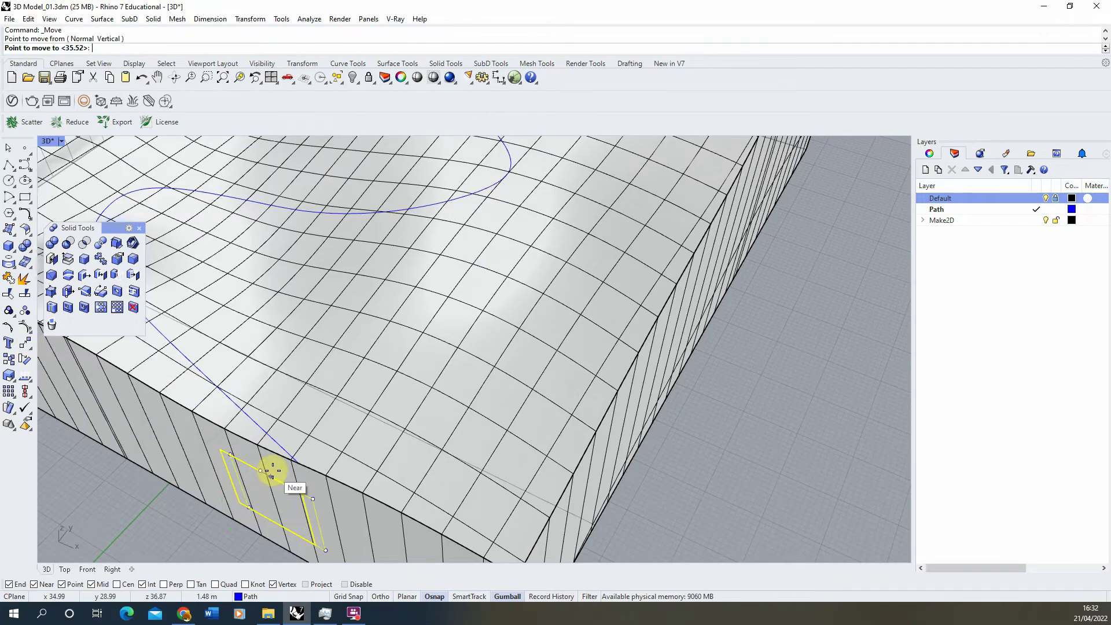
pyautogui.click(296, 463)
pyautogui.moveTo(272, 391); pyautogui.dragTo(303, 397, button='right')
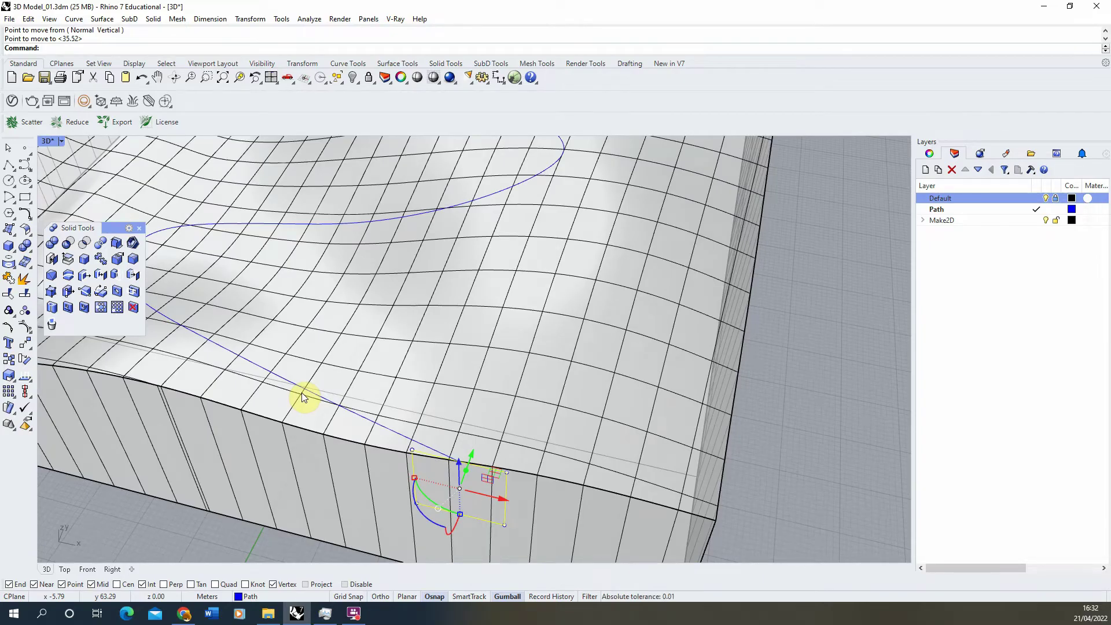
# Rotate the rectangle about its top midpoint to follow the path direction, then stand it upright 90°.
pyautogui.click(26, 362)
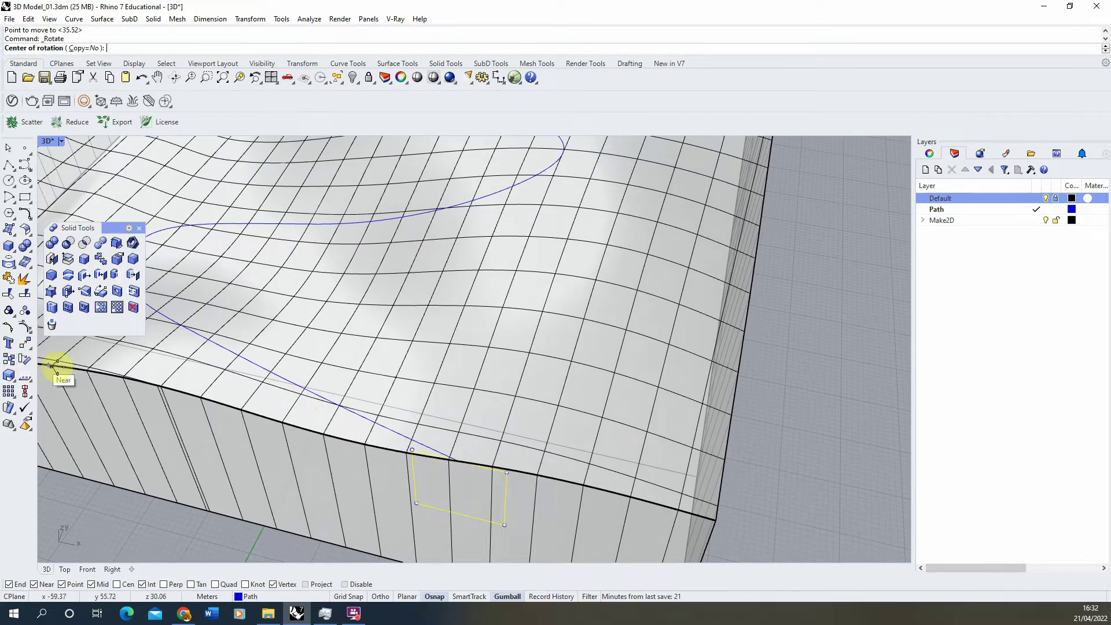
pyautogui.click(459, 461)
pyautogui.click(409, 450)
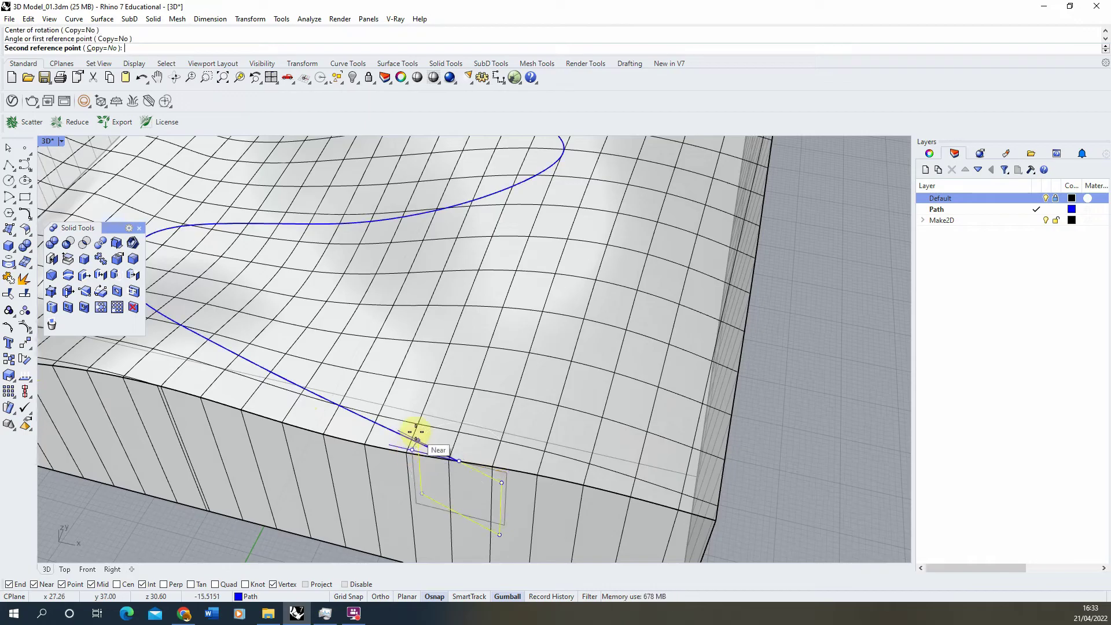
pyautogui.click(413, 439)
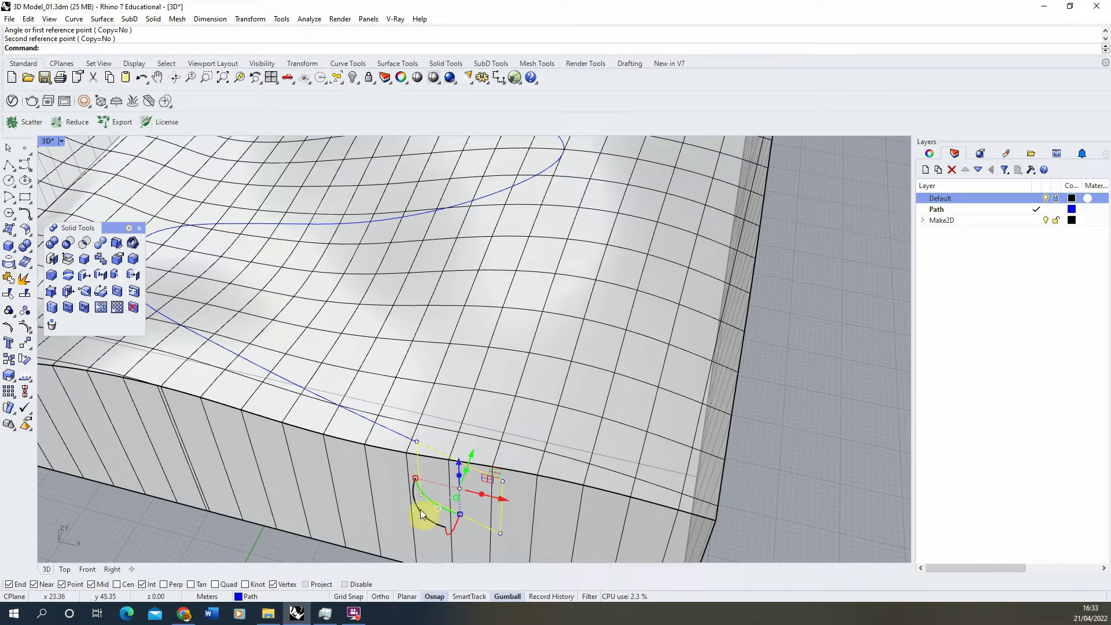
pyautogui.keyDown('shift'); pyautogui.moveTo(420, 512); pyautogui.dragTo(461, 484); pyautogui.keyUp('shift')
pyautogui.moveTo(461, 485); pyautogui.dragTo(300, 351, button='right')
# Raise the rectangle with the gumball Z arrow onto the block's top edge.
pyautogui.click(300, 372)
pyautogui.scroll(3, 301, 351)
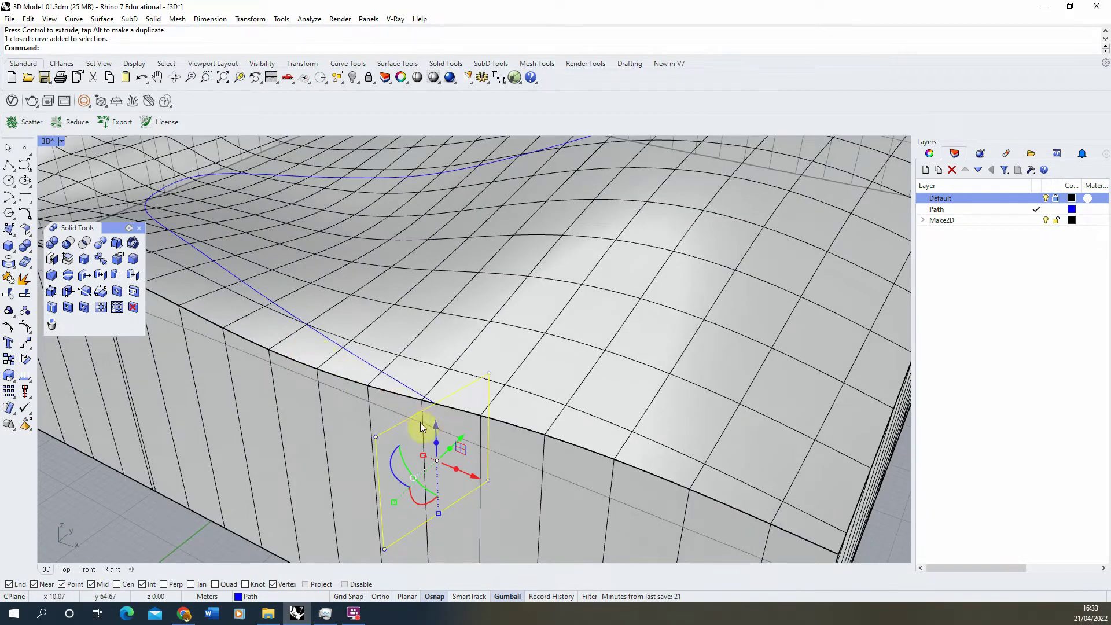
pyautogui.moveTo(439, 430); pyautogui.dragTo(438, 365)
pyautogui.scroll(-12, 443, 363)
pyautogui.click(364, 420)
pyautogui.moveTo(364, 420)
pyautogui.mouseDown(button='right')
pyautogui.moveTo(350, 364)
pyautogui.moveTo(318, 330)
pyautogui.moveTo(367, 322)
pyautogui.moveTo(506, 379)
pyautogui.moveTo(483, 372)
pyautogui.mouseUp(button='right')
pyautogui.scroll(4, 691, 383)
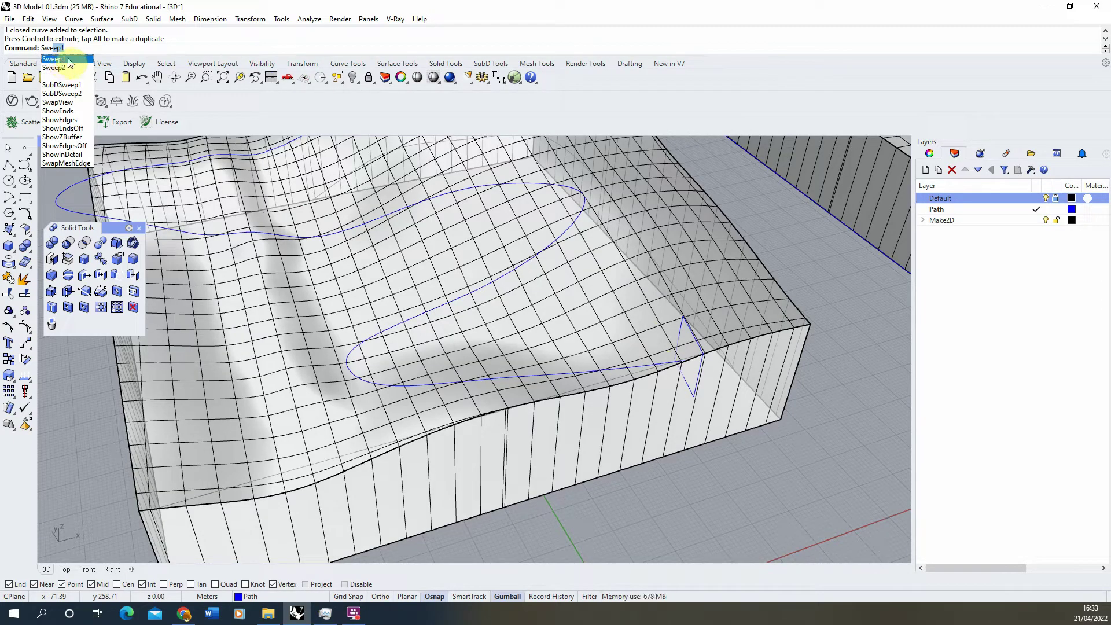
# Start Sweep1 with the joined path as rail and the rectangle as shape.
pyautogui.click(54, 59)
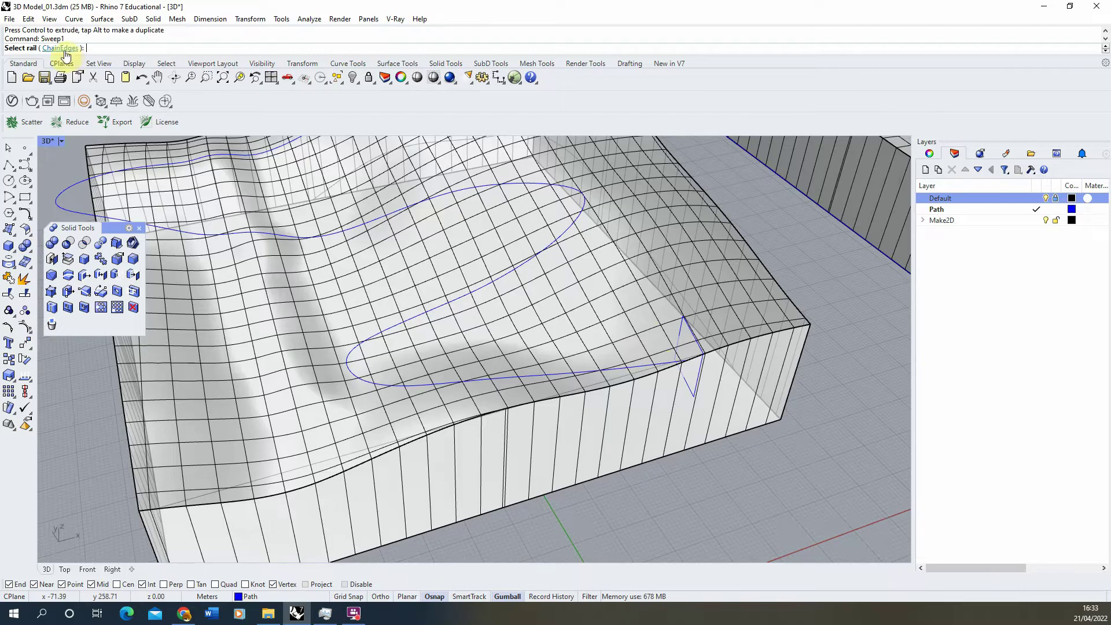
pyautogui.click(503, 382)
pyautogui.scroll(-5, 425, 351)
pyautogui.scroll(5, 533, 379)
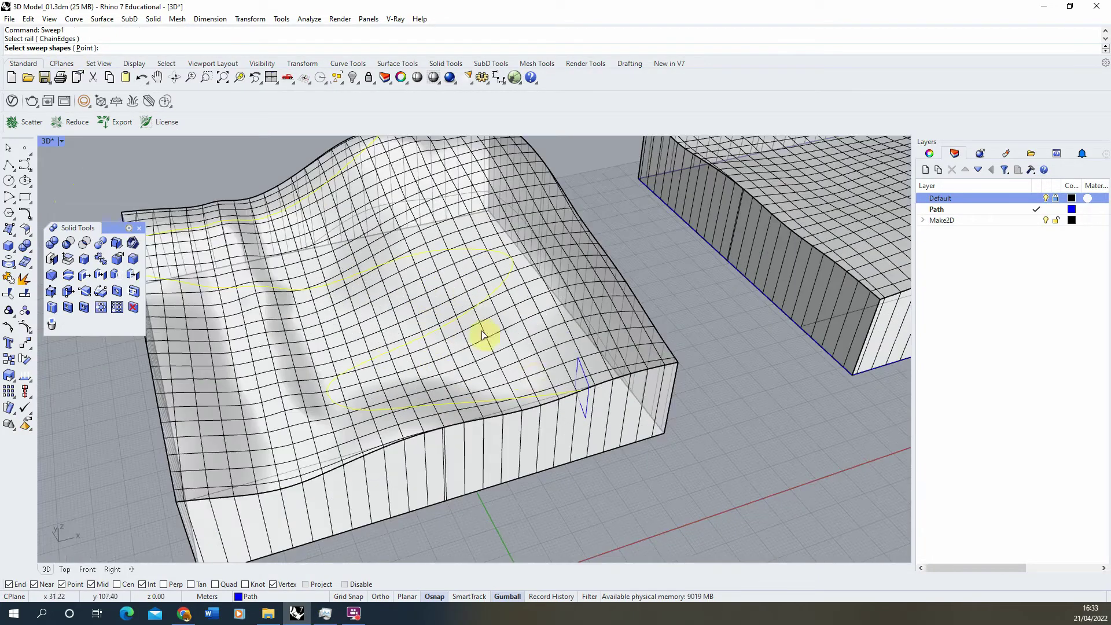
pyautogui.click(588, 385)
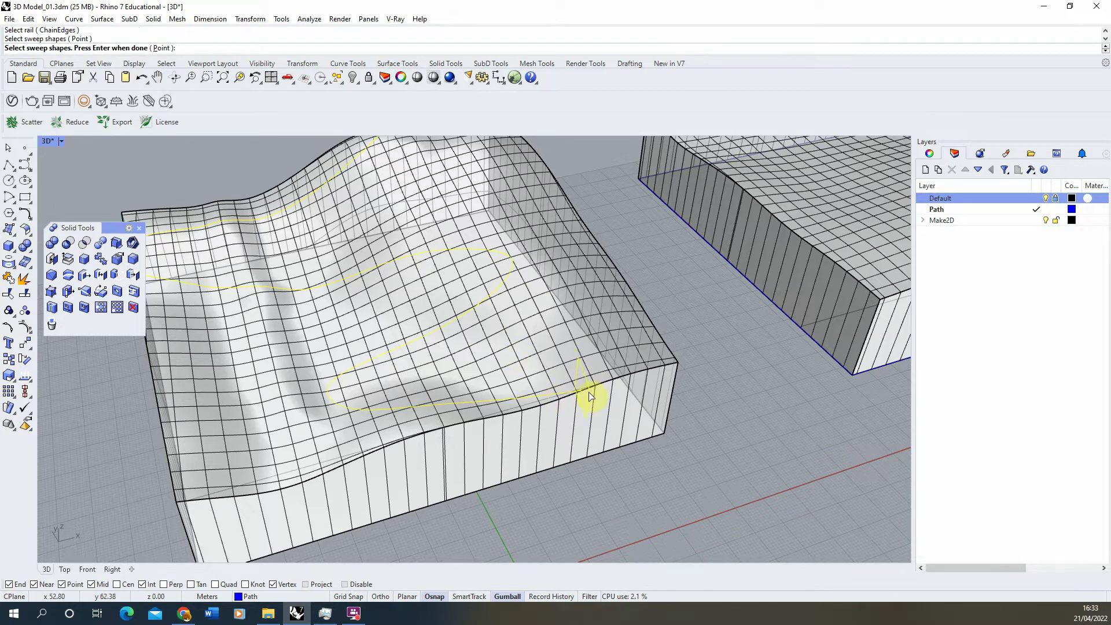
pyautogui.press('Return')
pyautogui.press('Return')
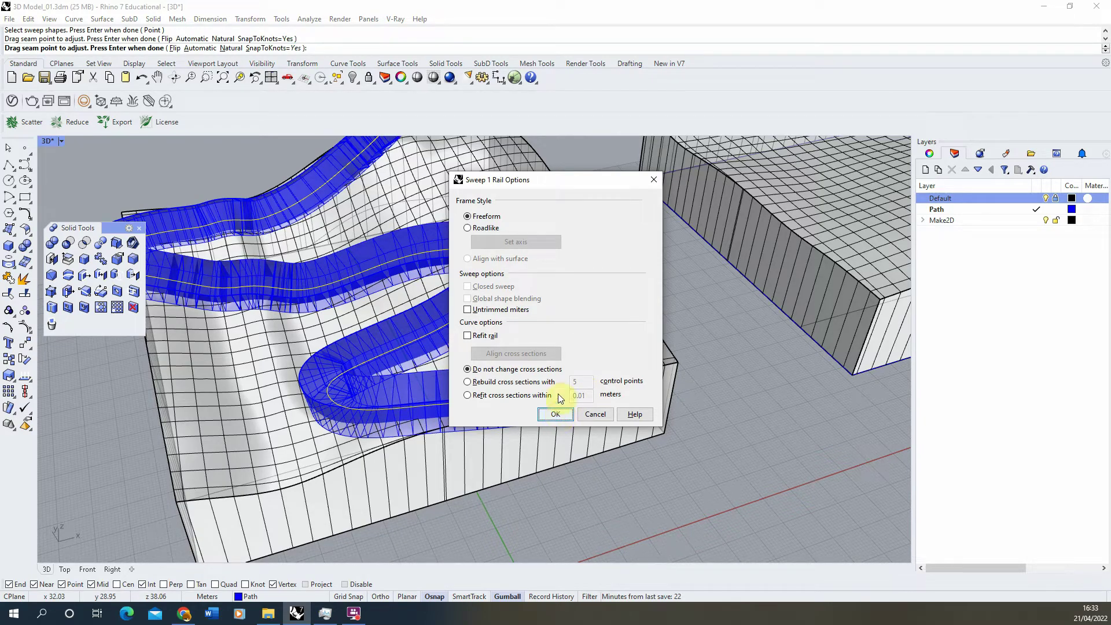
# Set the sweep framing to Roadlike and create the channel sweep.
pyautogui.click(467, 228)
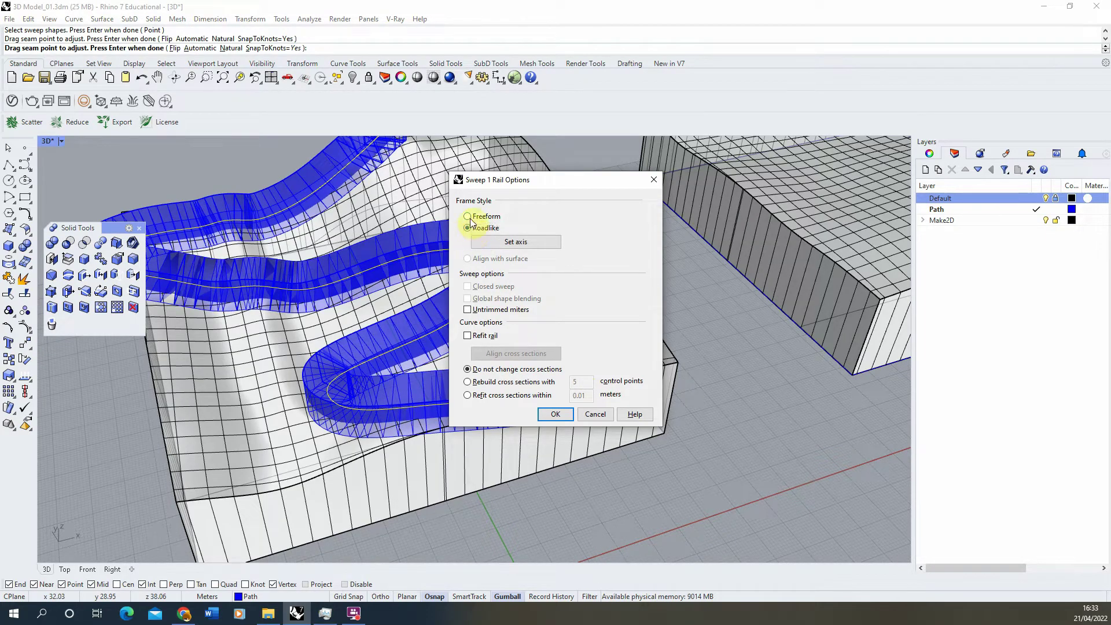
pyautogui.click(468, 217)
pyautogui.scroll(-7, 342, 321)
pyautogui.moveTo(340, 322); pyautogui.dragTo(355, 268, button='right')
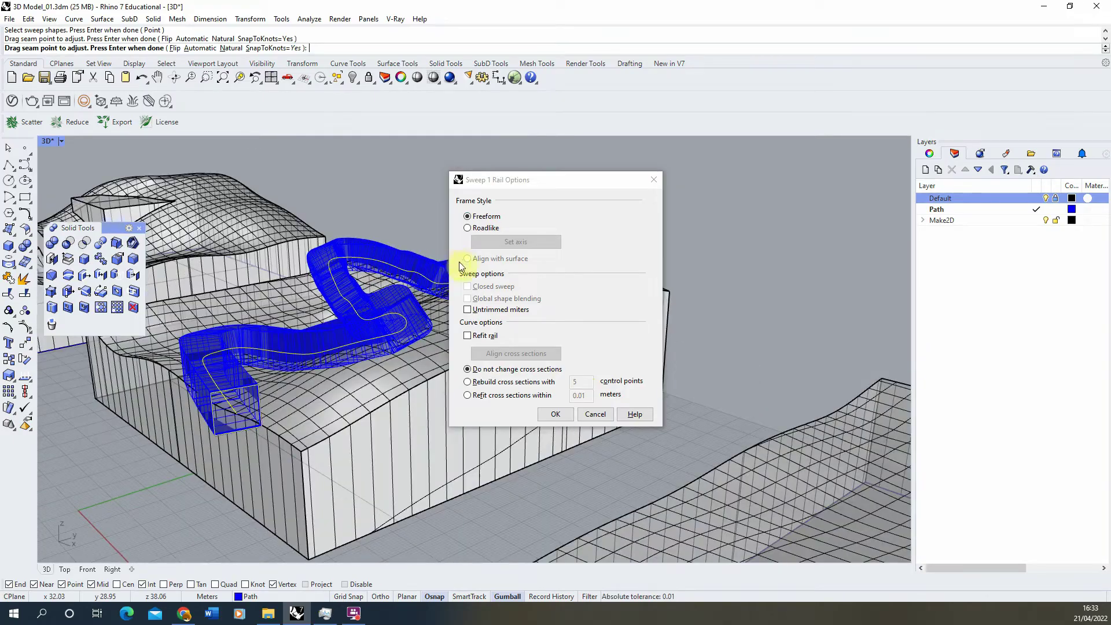
pyautogui.click(467, 228)
pyautogui.moveTo(281, 293); pyautogui.dragTo(322, 325, button='right')
pyautogui.moveTo(366, 294); pyautogui.dragTo(438, 399, button='right')
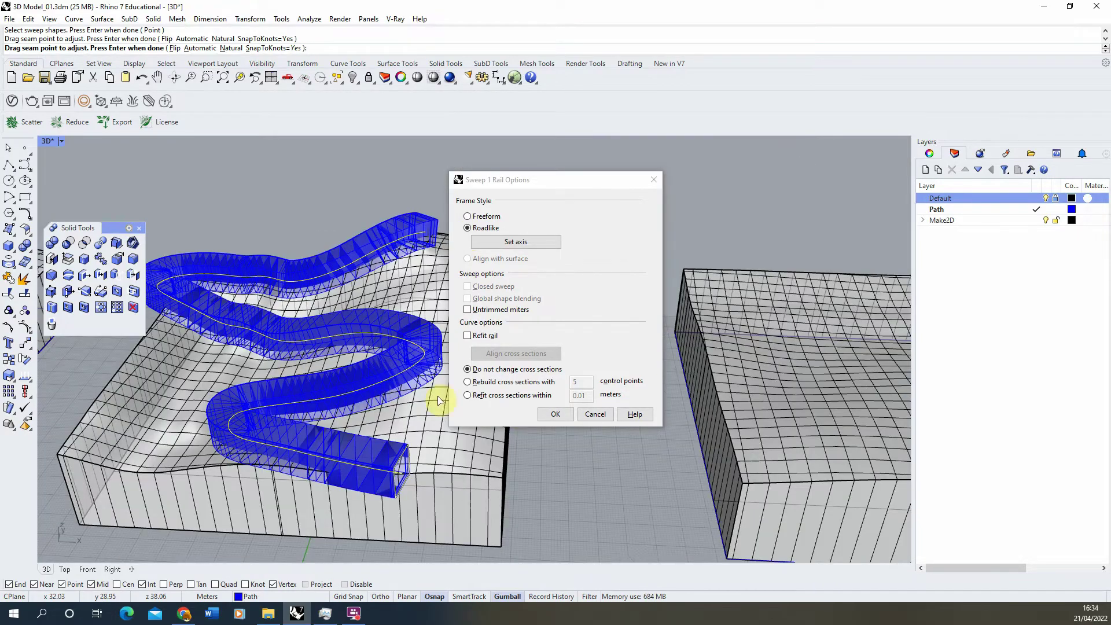
pyautogui.click(557, 415)
pyautogui.moveTo(496, 379); pyautogui.dragTo(300, 362, button='right')
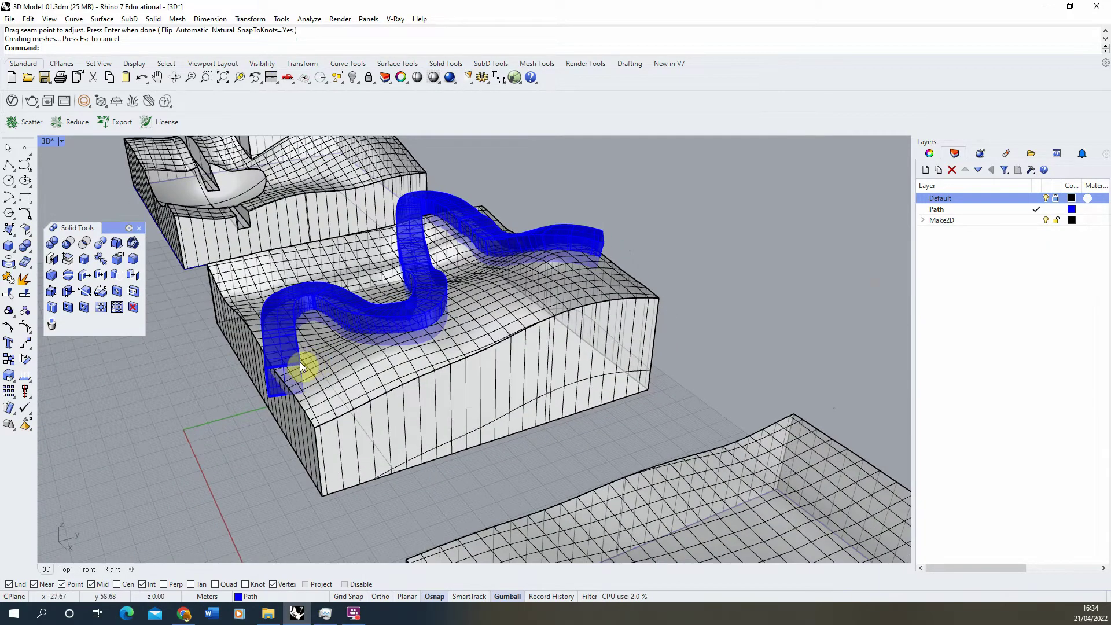
# Select the blue sweep body and cap its open ends into a closed solid.
pyautogui.scroll(5, 300, 362)
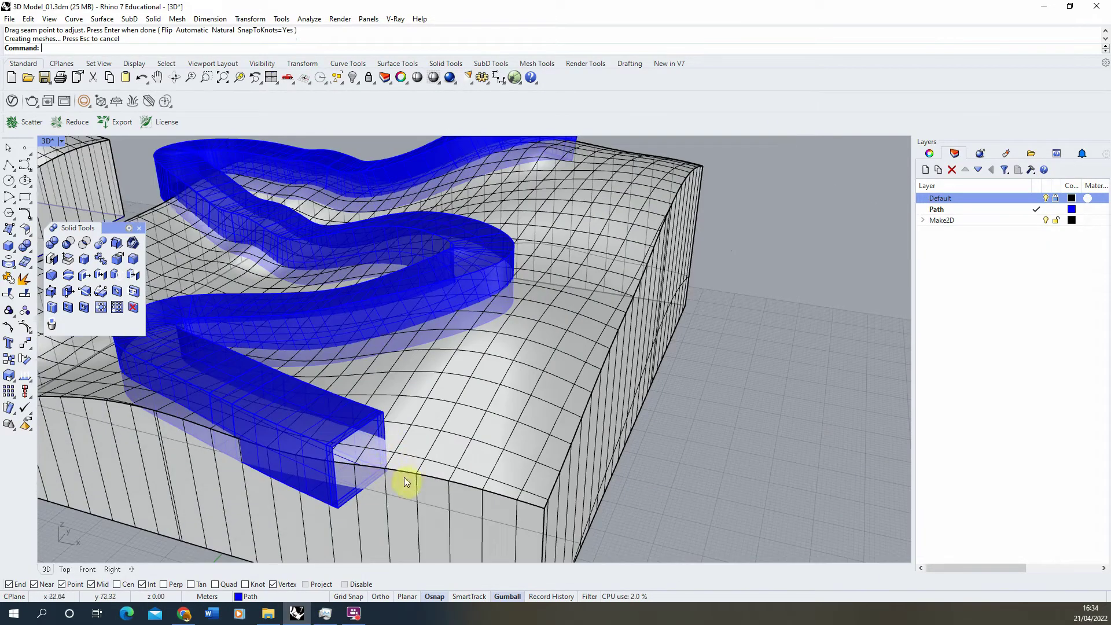
pyautogui.scroll(-3, 384, 435)
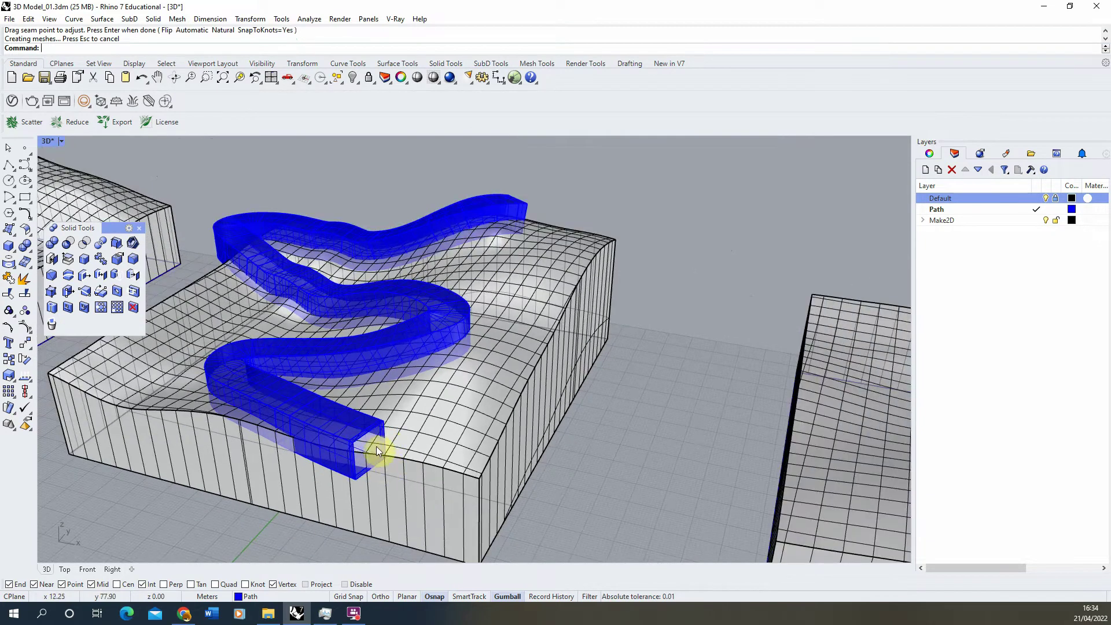
pyautogui.click(332, 423)
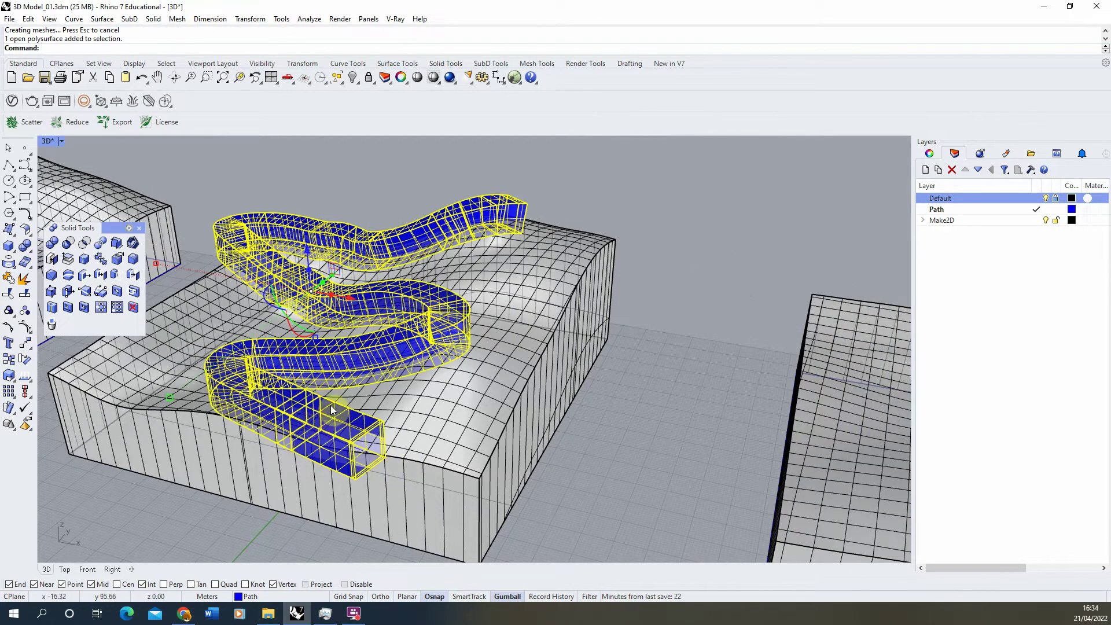
pyautogui.moveTo(352, 357); pyautogui.dragTo(435, 345, button='right')
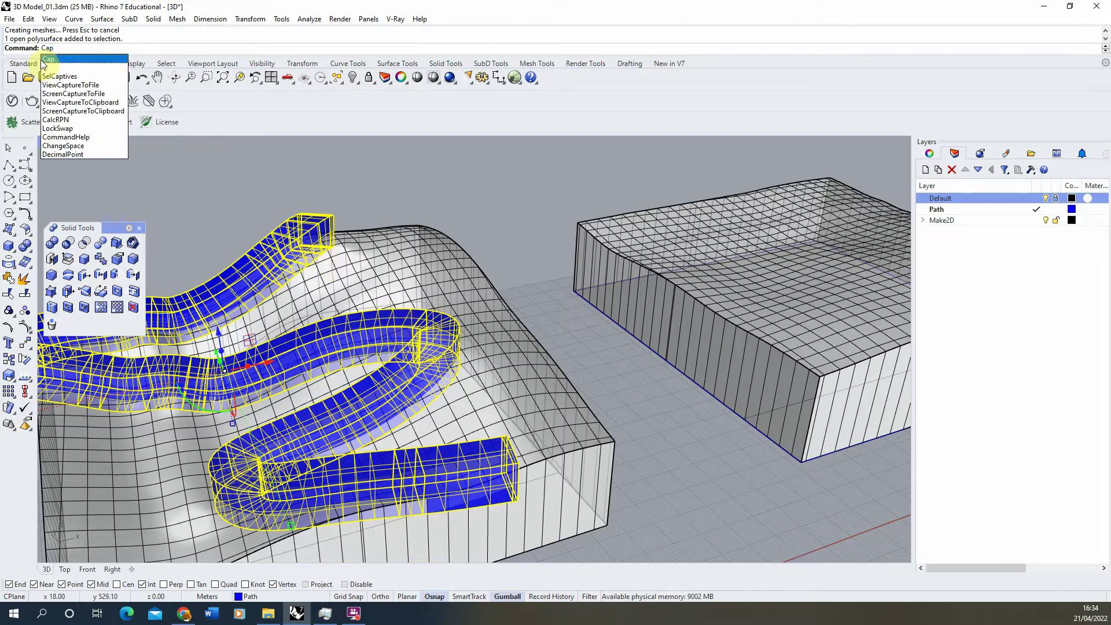
pyautogui.press('Return')
# Orbit around the closed sweep solid on the middle block to inspect it, then deselect it.
pyautogui.moveTo(414, 317); pyautogui.dragTo(544, 245, button='right')
pyautogui.press('Escape')
pyautogui.click(359, 405)
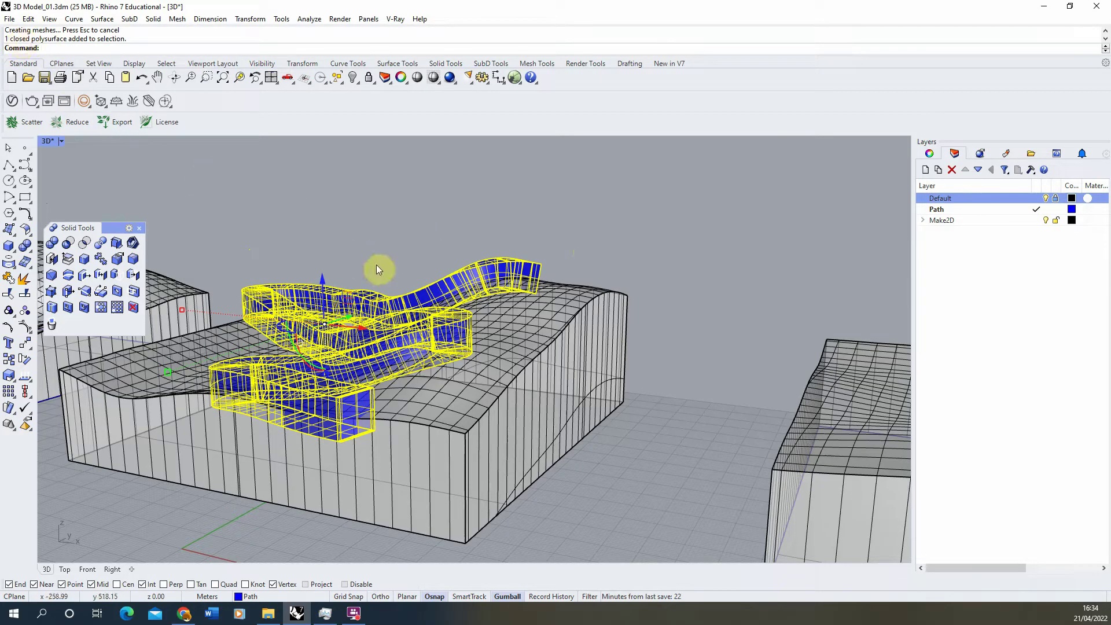
pyautogui.moveTo(384, 271); pyautogui.dragTo(391, 314, button='right')
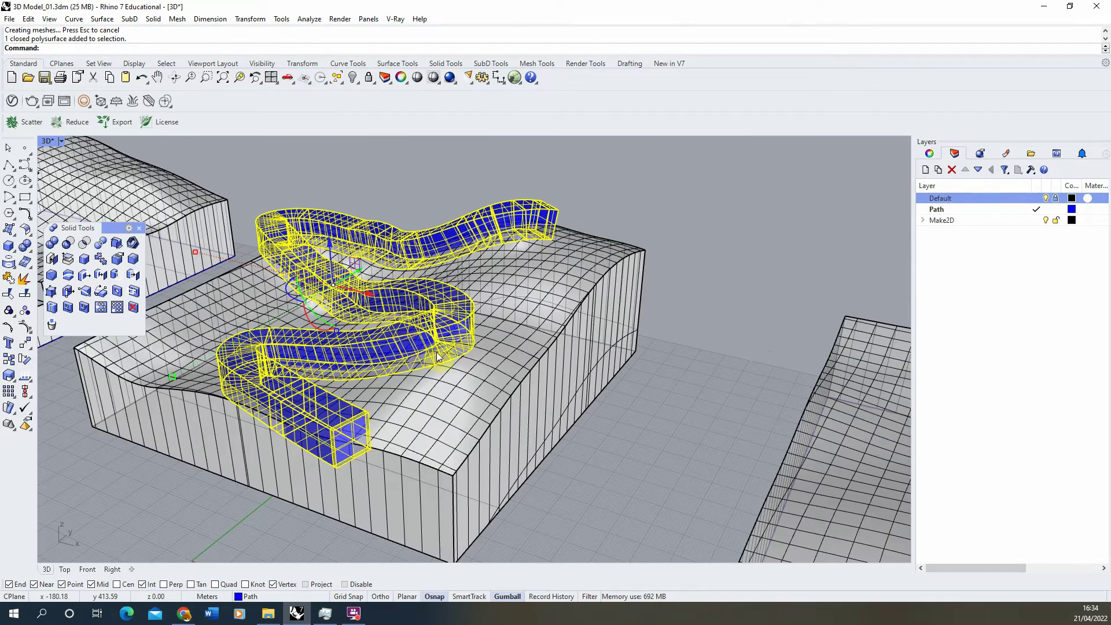
pyautogui.moveTo(440, 355); pyautogui.dragTo(447, 441, button='right')
pyautogui.click(333, 526)
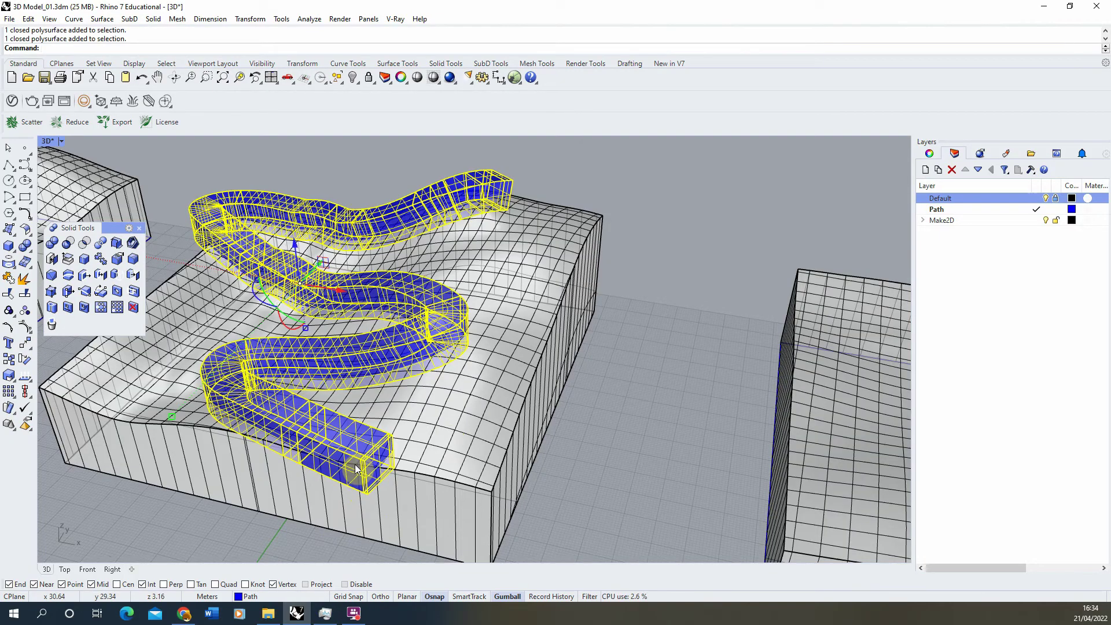
pyautogui.click(282, 547)
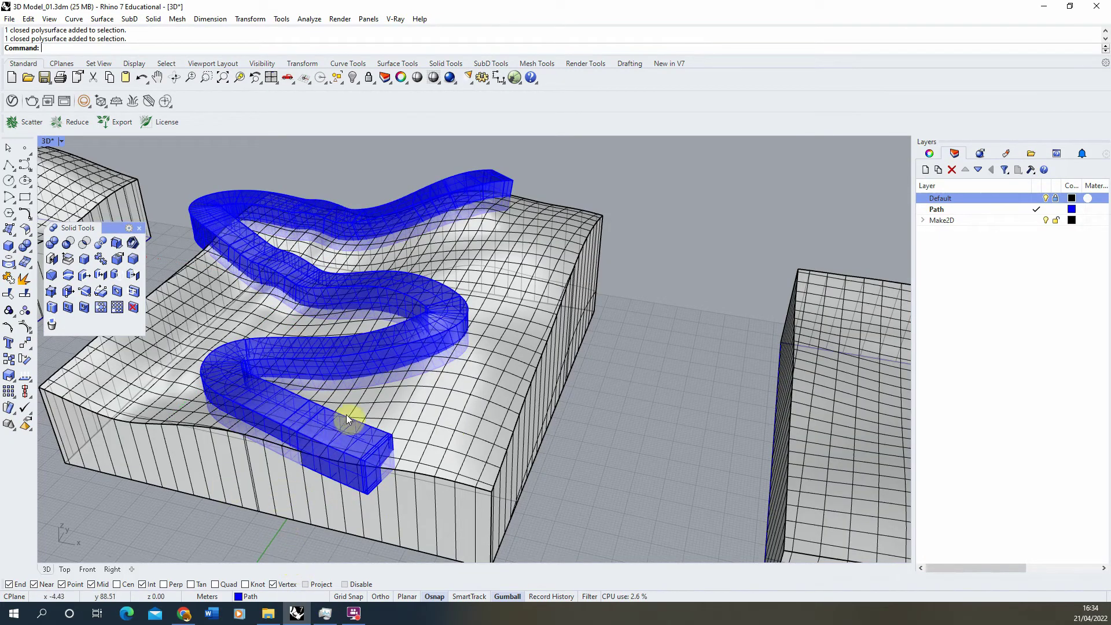
# With ExtrudeSrf, extrude the sweep's front end face outward into a straight box.
pyautogui.write('xt')
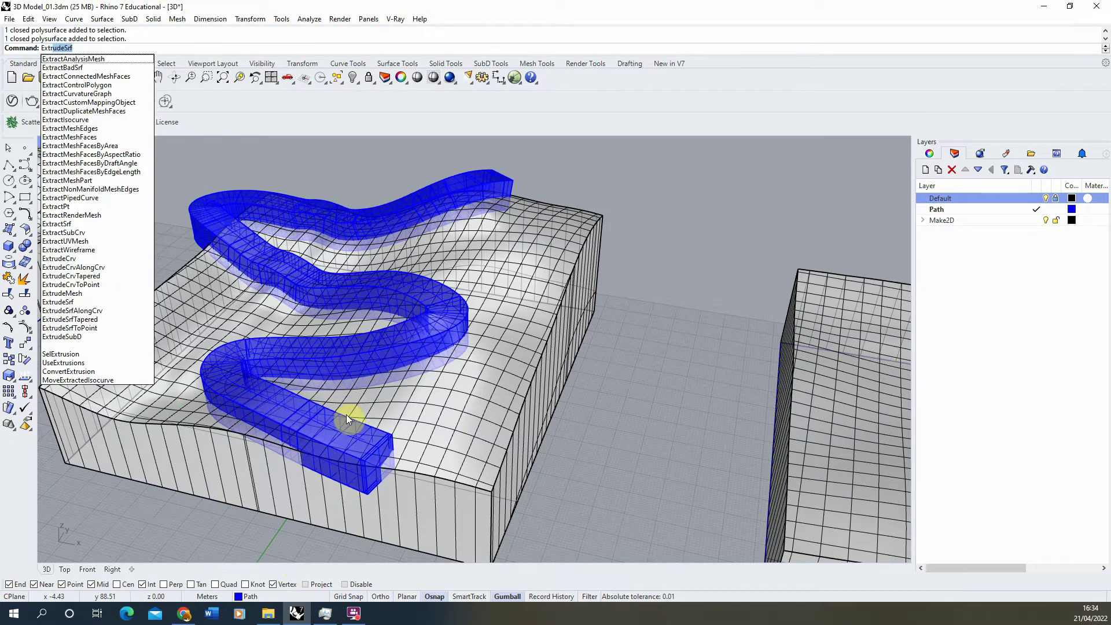
pyautogui.write('r')
pyautogui.press('Return')
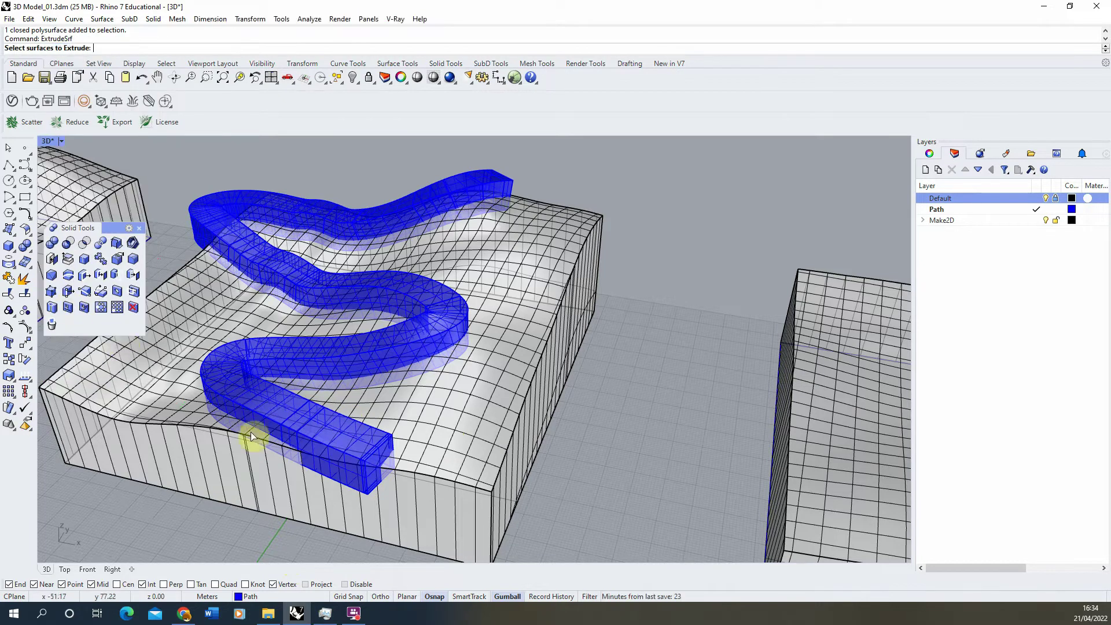
pyautogui.click(373, 489)
pyautogui.click(427, 525)
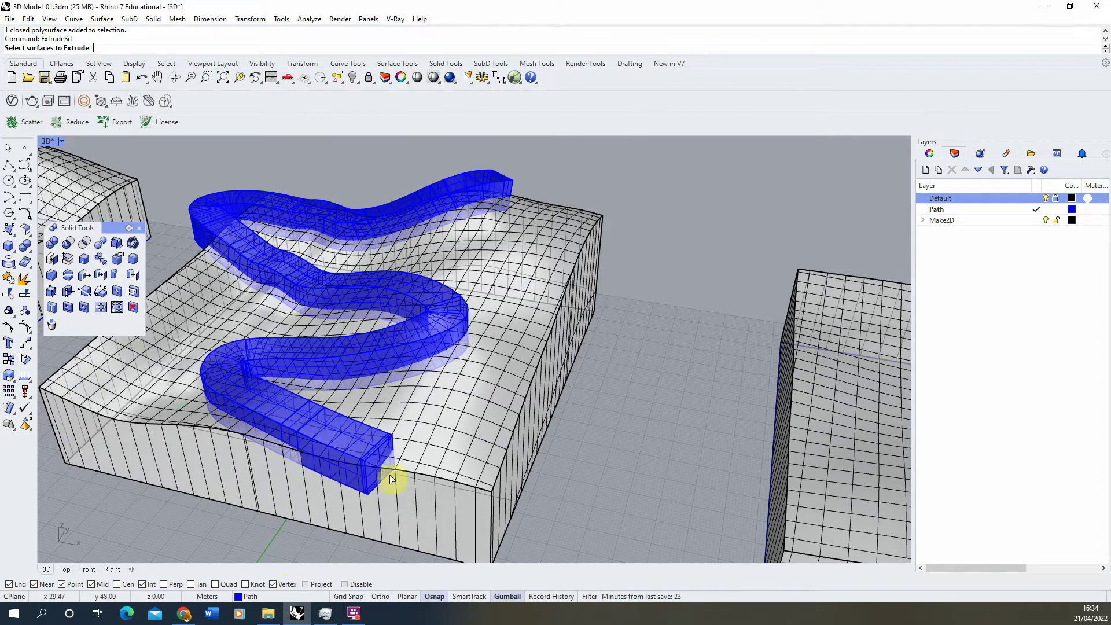
pyautogui.scroll(3, 395, 435)
pyautogui.click(396, 418)
pyautogui.click(428, 449)
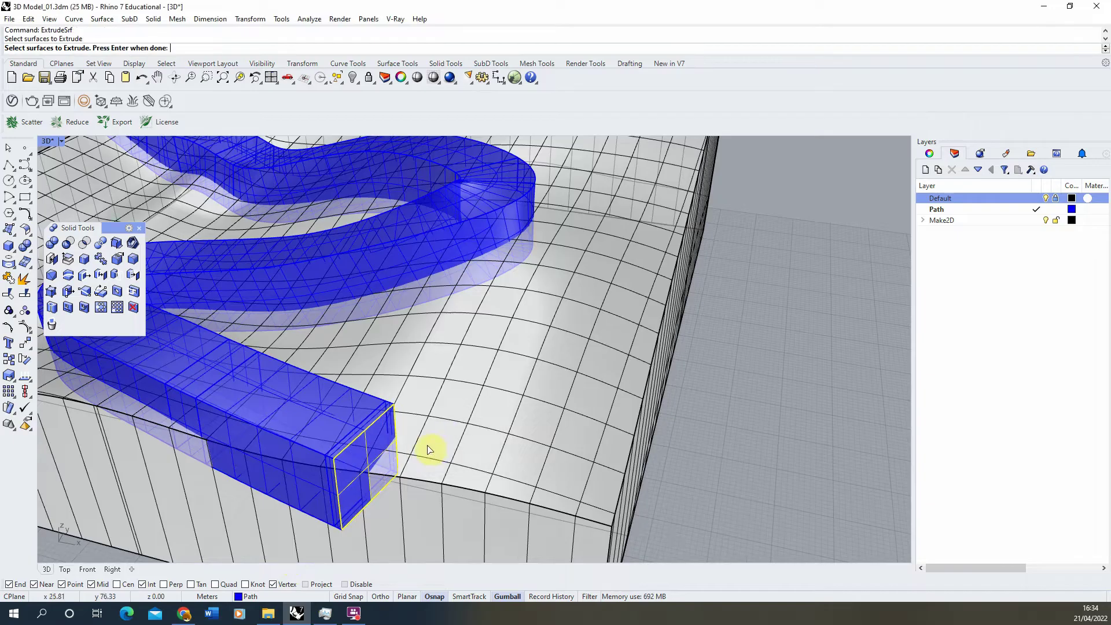
pyautogui.scroll(-5, 371, 420)
pyautogui.press('Return')
pyautogui.click(540, 506)
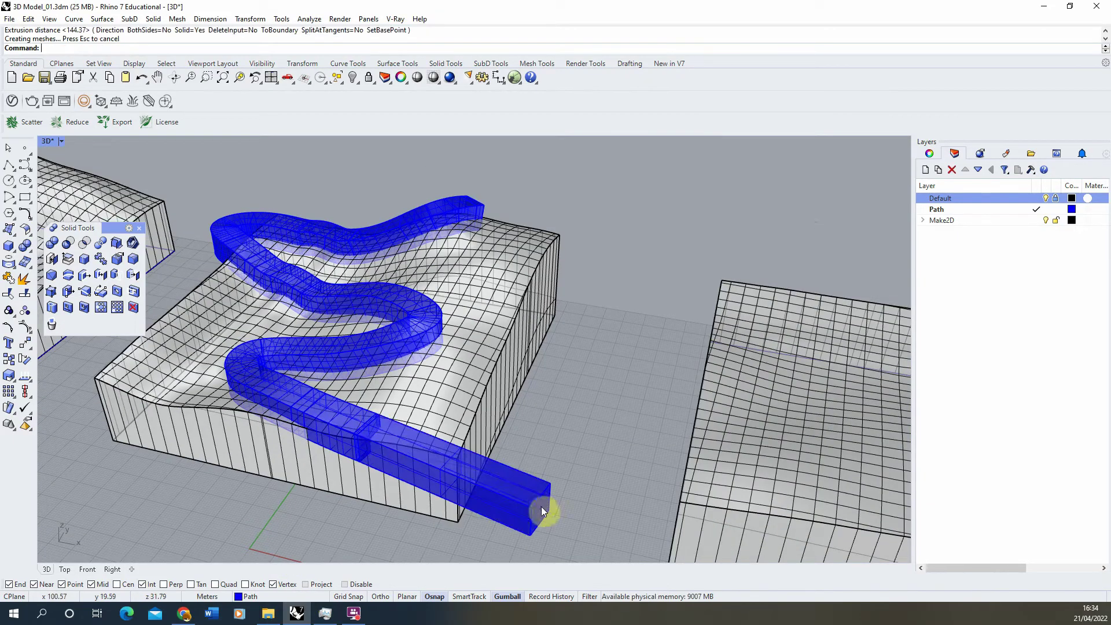
pyautogui.scroll(1, 519, 393)
# Repeat ExtrudeSrf on the far end face, extending it past the block's edge.
pyautogui.moveTo(519, 393); pyautogui.dragTo(727, 382, button='right')
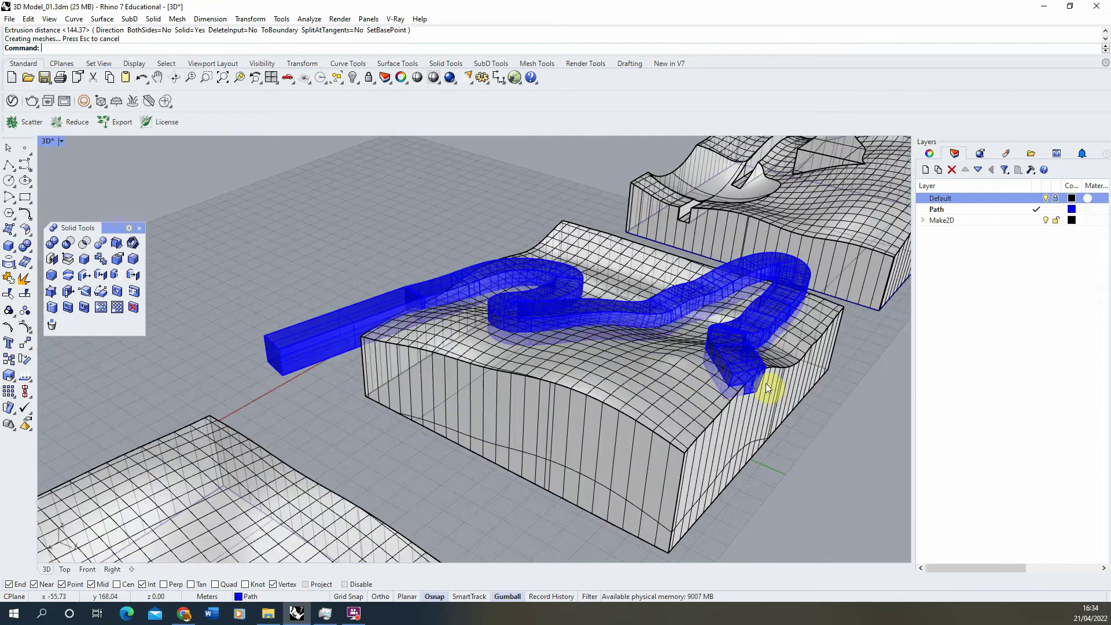
pyautogui.scroll(4, 752, 376)
pyautogui.rightClick(602, 423)
pyautogui.scroll(-2, 641, 421)
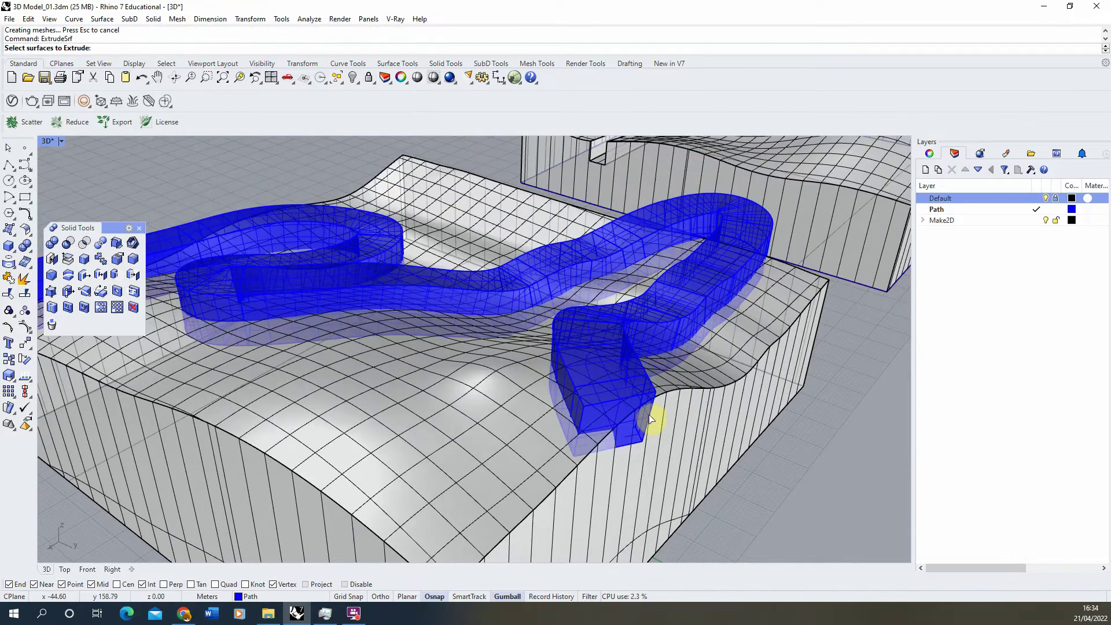
pyautogui.click(649, 417)
pyautogui.click(688, 449)
pyautogui.press('Return')
pyautogui.scroll(-5, 615, 418)
pyautogui.moveTo(617, 420); pyautogui.dragTo(719, 426, button='right')
pyautogui.click(718, 415)
pyautogui.moveTo(625, 390); pyautogui.dragTo(322, 372, button='right')
# Boolean Union the two straight end boxes with the winding sweep.
pyautogui.click(377, 392)
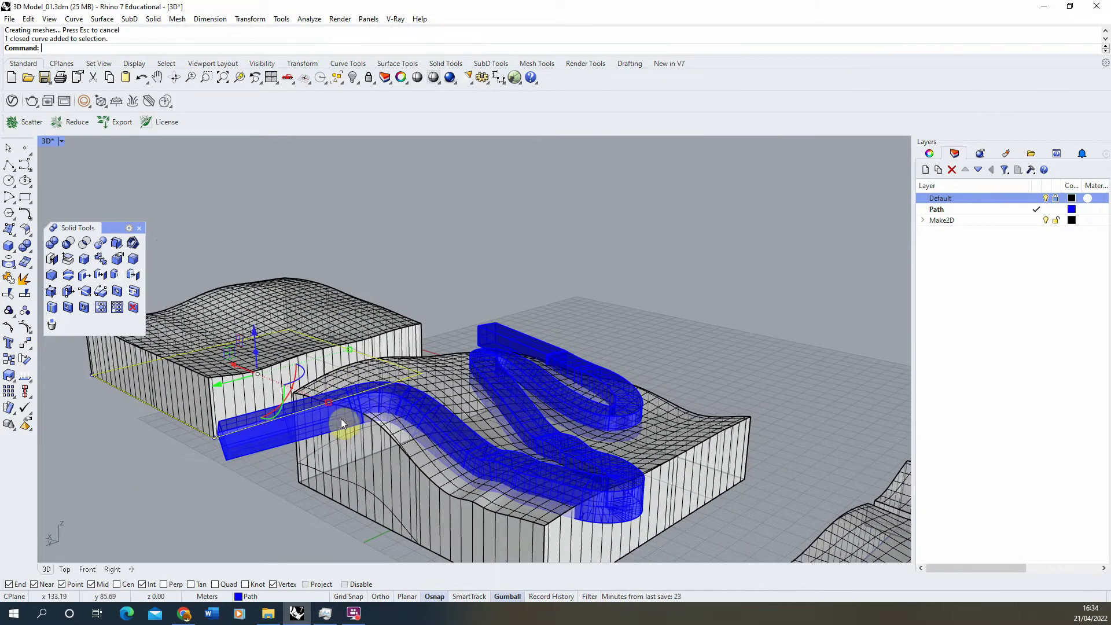
pyautogui.click(252, 448)
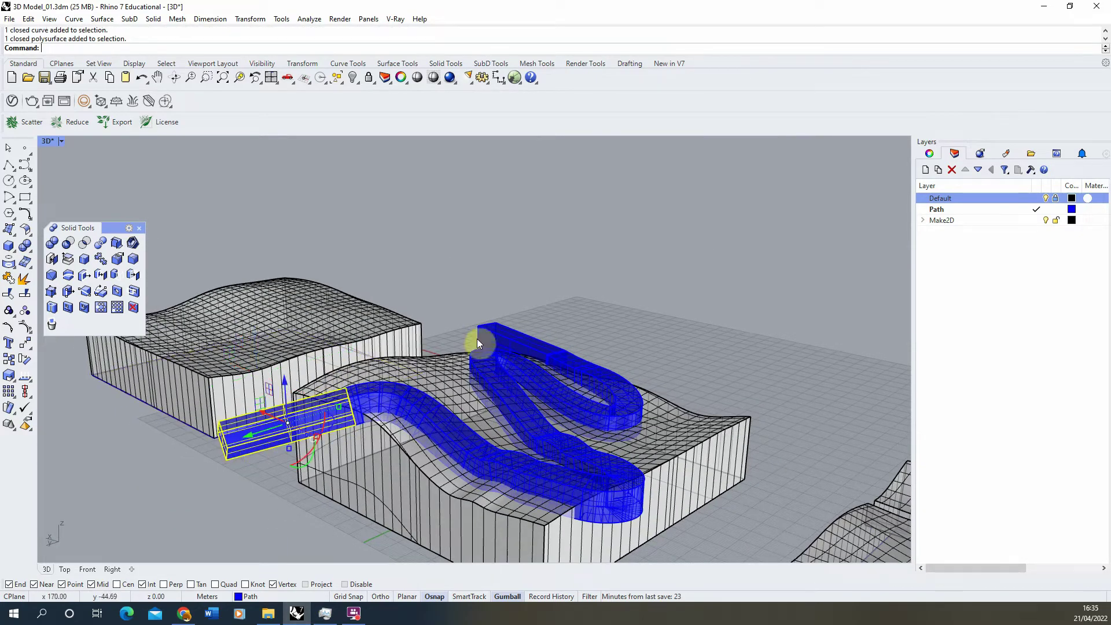
pyautogui.keyDown('shift'); pyautogui.click(578, 362); pyautogui.keyUp('shift')
pyautogui.click(69, 246)
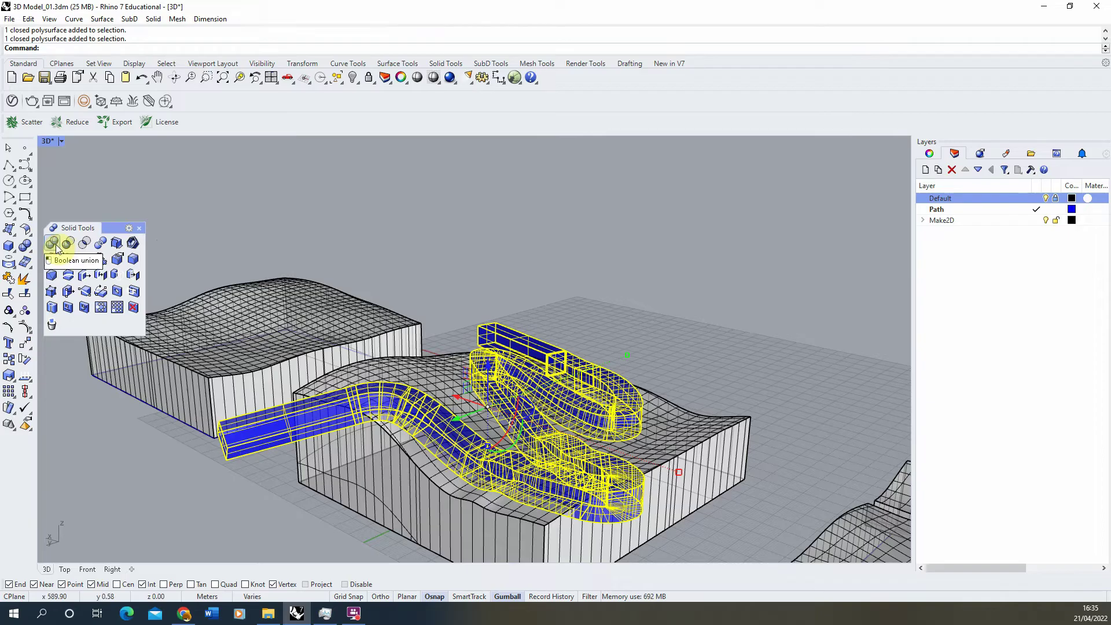
pyautogui.moveTo(667, 314); pyautogui.dragTo(446, 297, button='right')
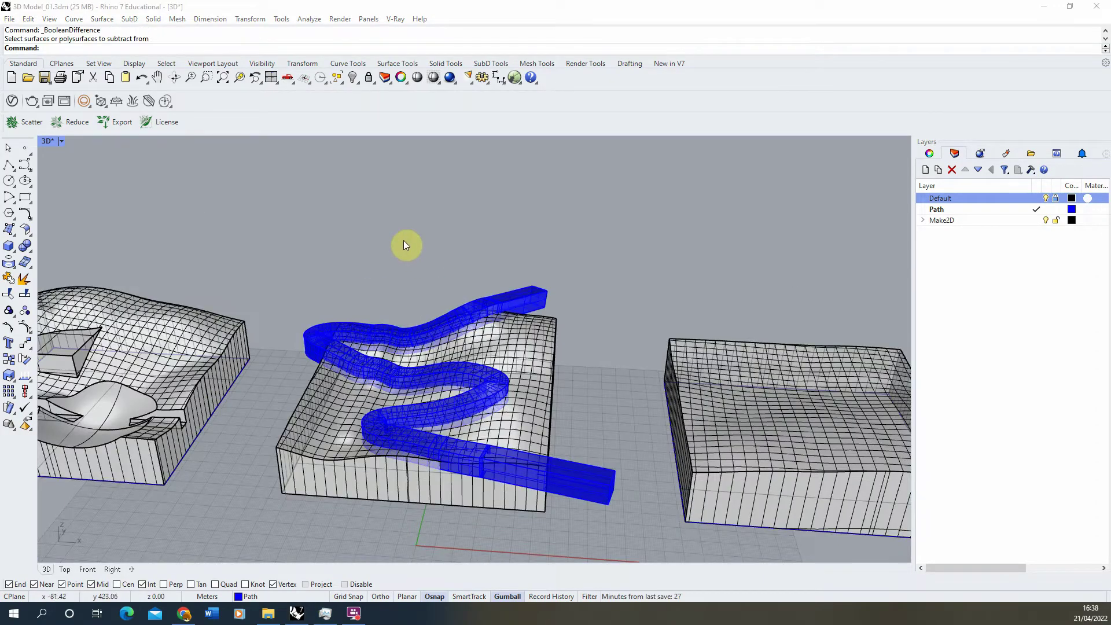
pyautogui.click(976, 209)
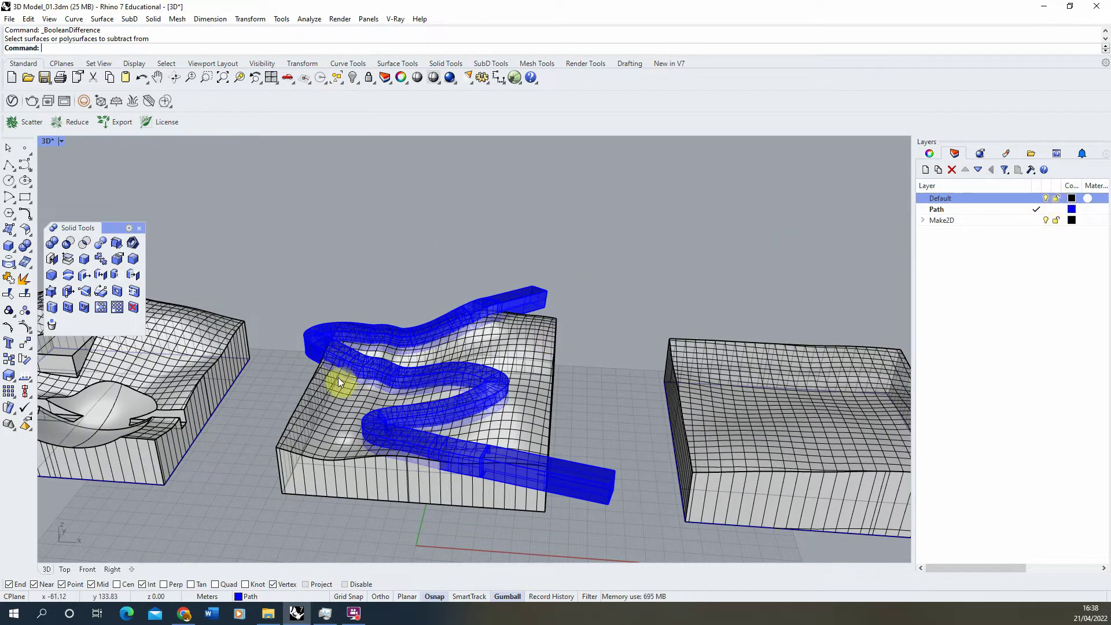
# Boolean Difference the channel solid from the middle terrain block.
pyautogui.click(68, 244)
pyautogui.click(528, 343)
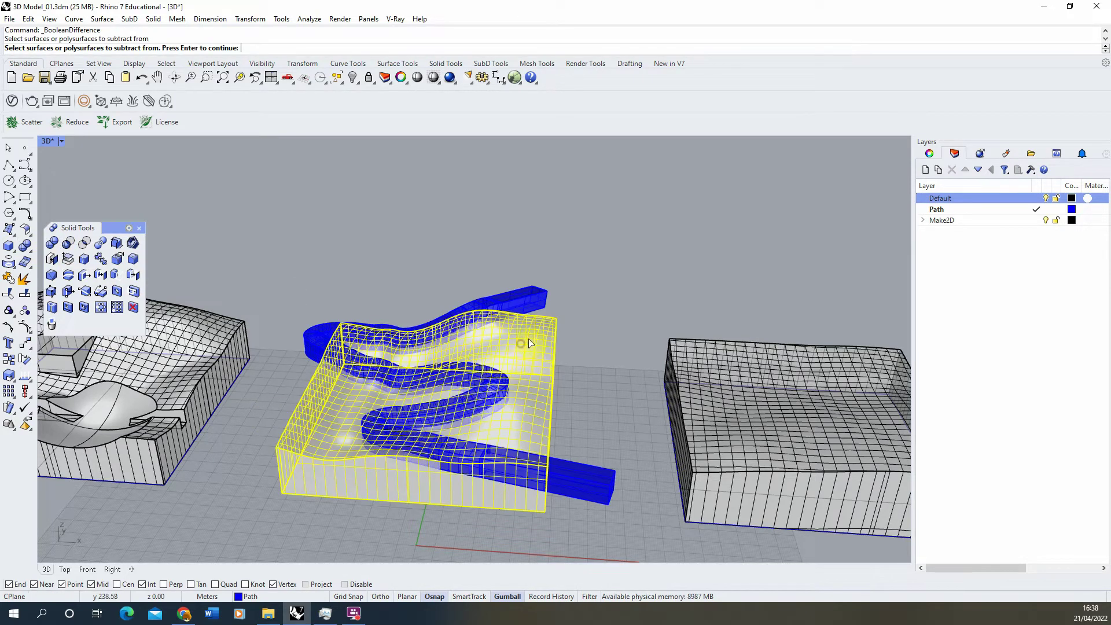
pyautogui.press('Return')
pyautogui.click(513, 300)
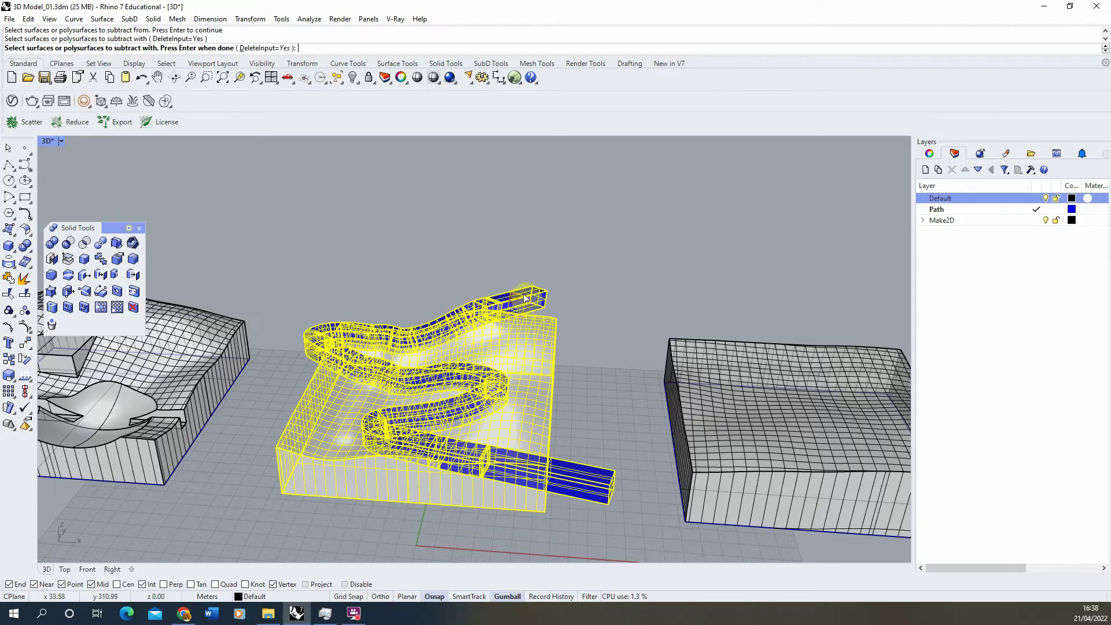
pyautogui.press('Return')
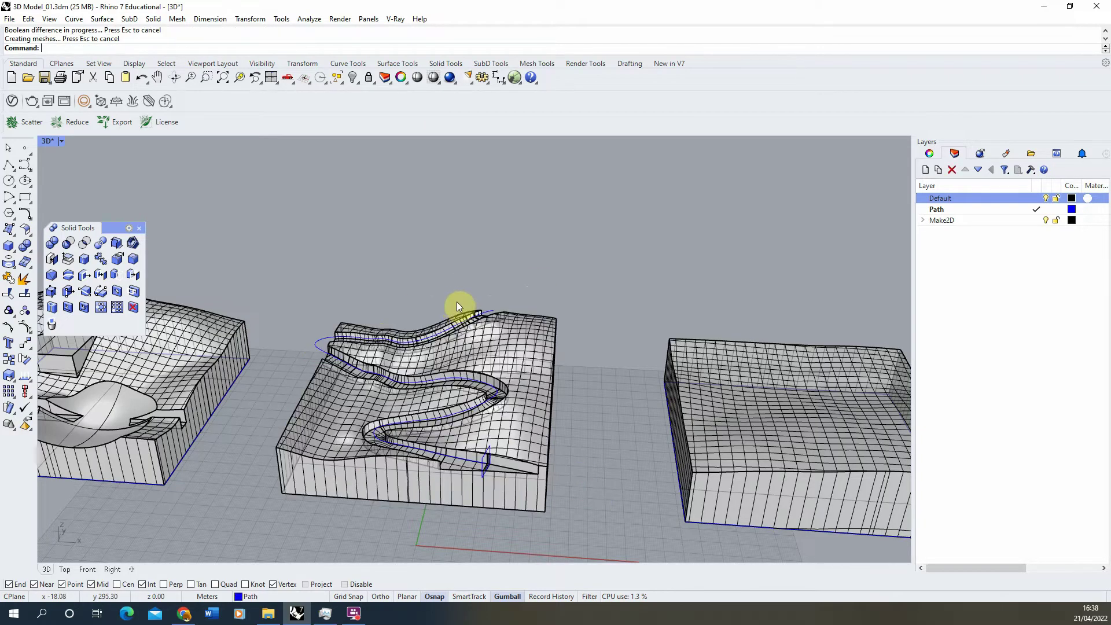
pyautogui.moveTo(515, 287); pyautogui.dragTo(456, 250, button='right')
pyautogui.scroll(5, 359, 322)
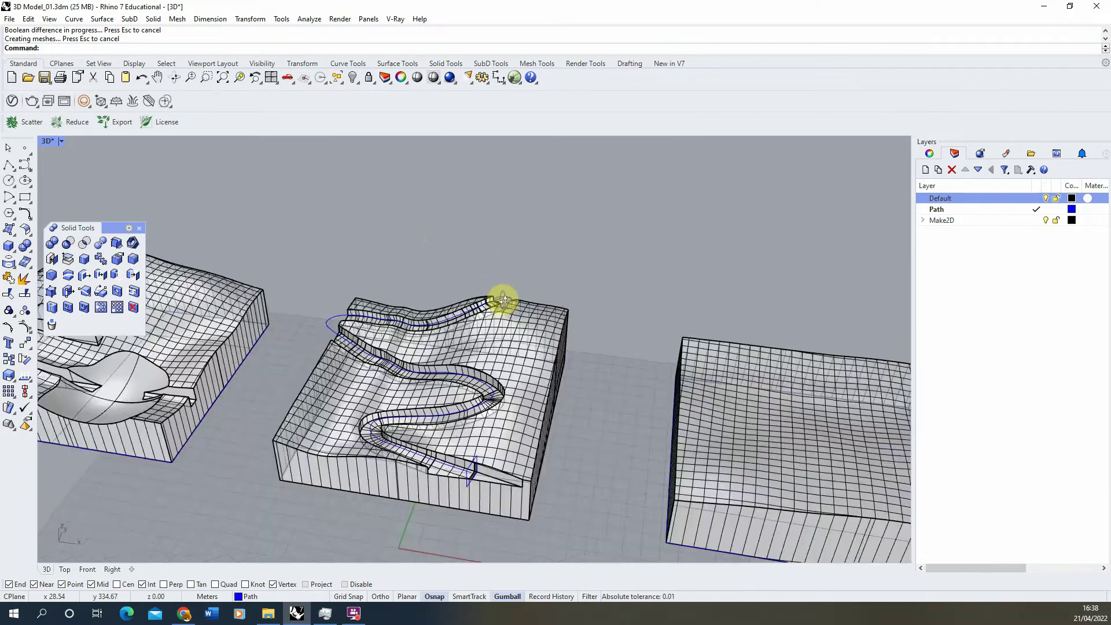
# Move the path curve and the closed profile curve down below the carved block.
pyautogui.click(327, 316)
pyautogui.scroll(-5, 330, 317)
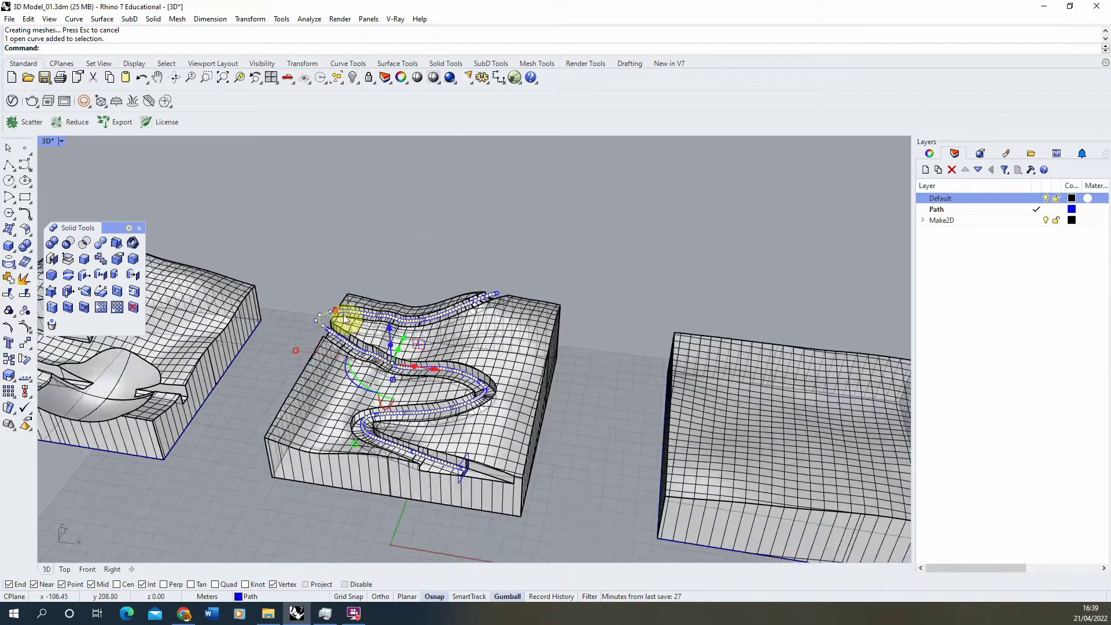
pyautogui.moveTo(383, 339); pyautogui.dragTo(386, 431)
pyautogui.click(487, 429)
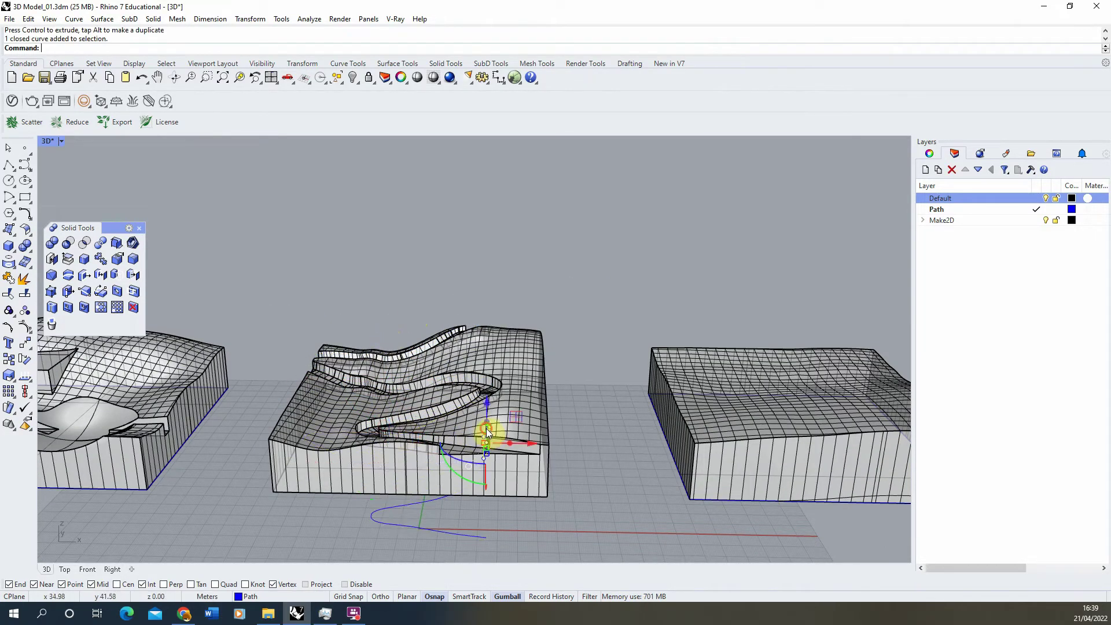
pyautogui.moveTo(488, 402); pyautogui.dragTo(486, 492)
pyautogui.press('Escape')
pyautogui.moveTo(431, 283); pyautogui.dragTo(332, 300, button='right')
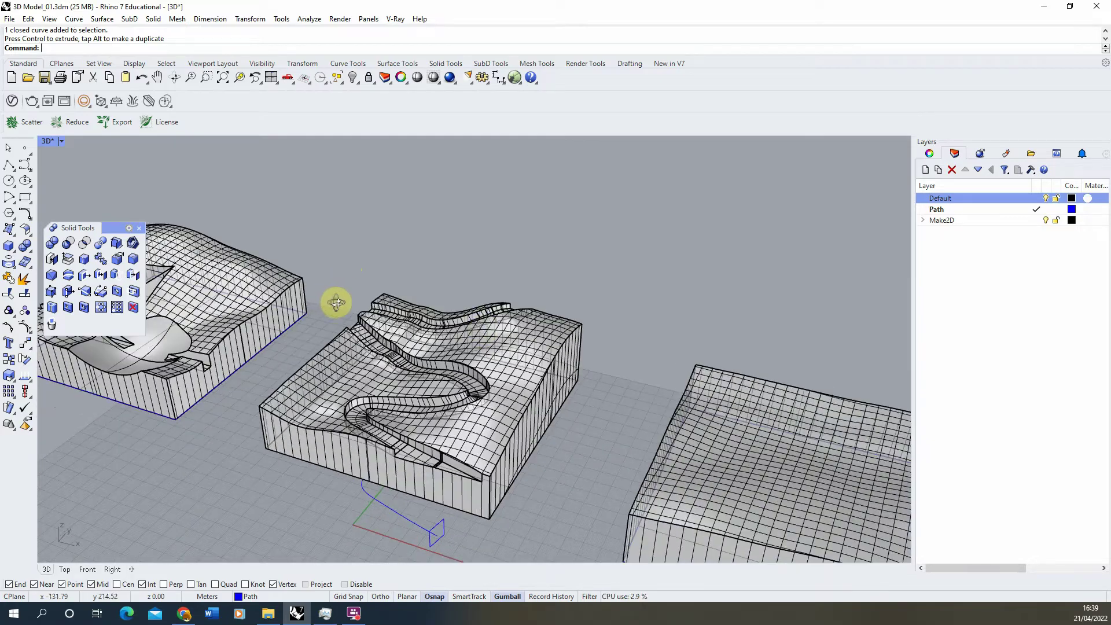
pyautogui.moveTo(389, 415); pyautogui.dragTo(525, 348, button='right')
pyautogui.scroll(-3, 305, 317)
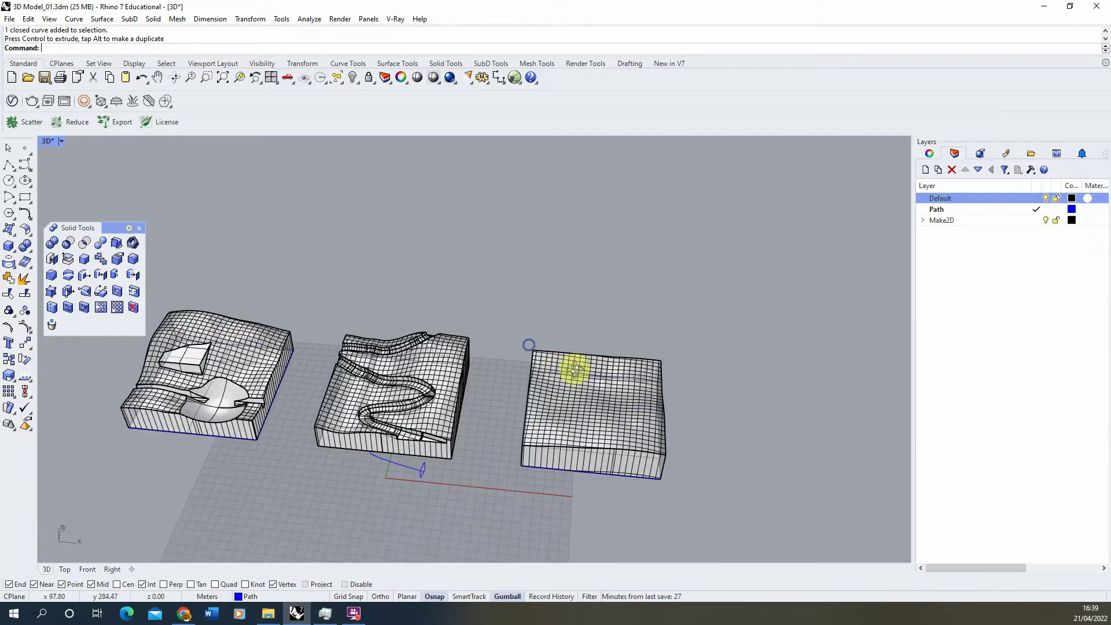
pyautogui.scroll(7, 672, 339)
pyautogui.moveTo(672, 339); pyautogui.dragTo(516, 346, button='right')
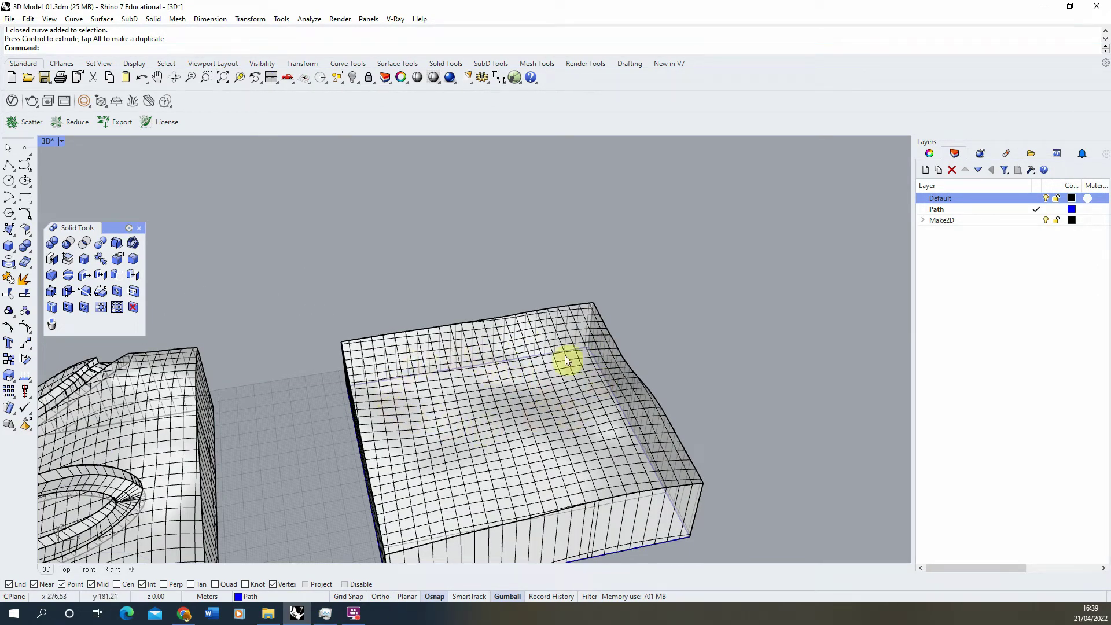
pyautogui.scroll(-4, 425, 349)
pyautogui.moveTo(443, 352)
pyautogui.mouseDown(button='right')
pyautogui.moveTo(444, 317)
pyautogui.moveTo(439, 344)
pyautogui.mouseUp(button='right')
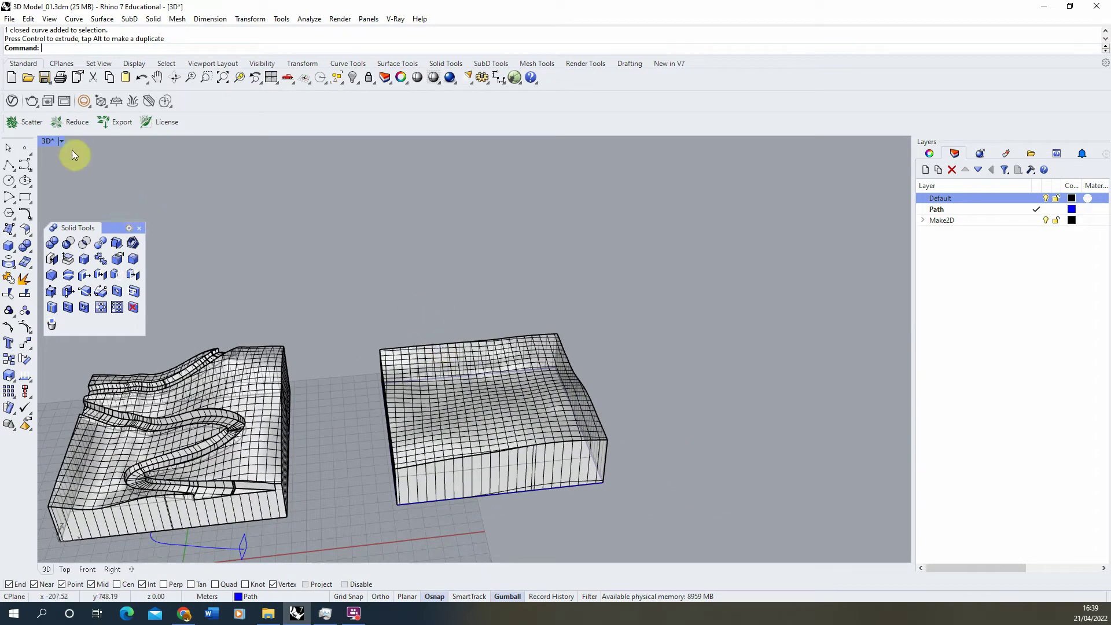
# Switch to the four-view layout and maximize the Top view.
pyautogui.doubleClick(48, 141)
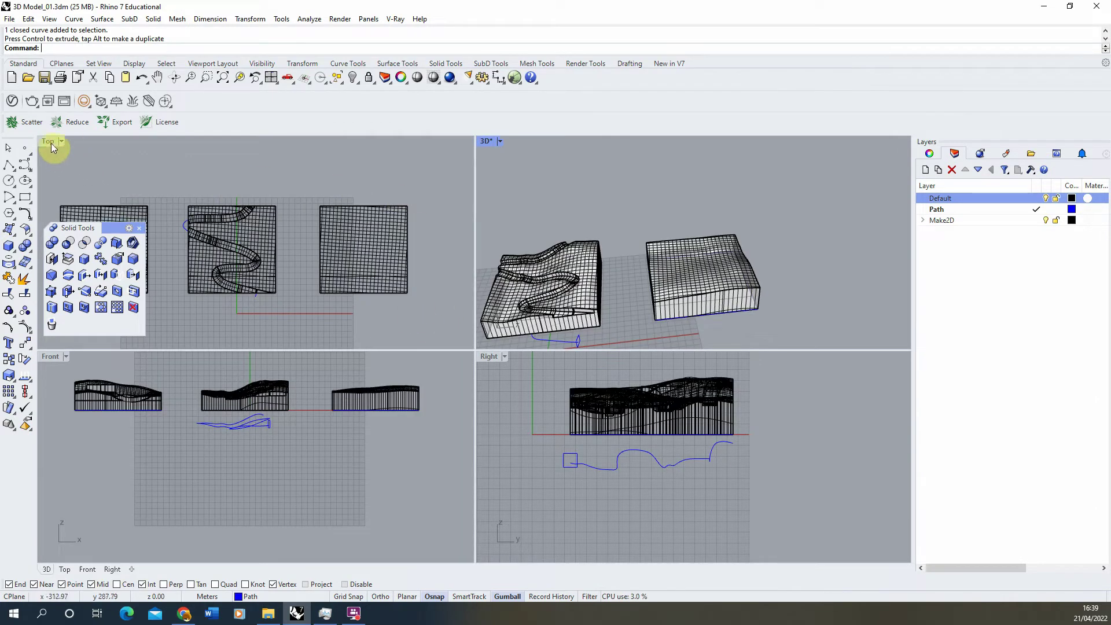
pyautogui.scroll(5, 322, 232)
pyautogui.doubleClick(50, 143)
pyautogui.scroll(-5, 321, 230)
pyautogui.scroll(2, 388, 242)
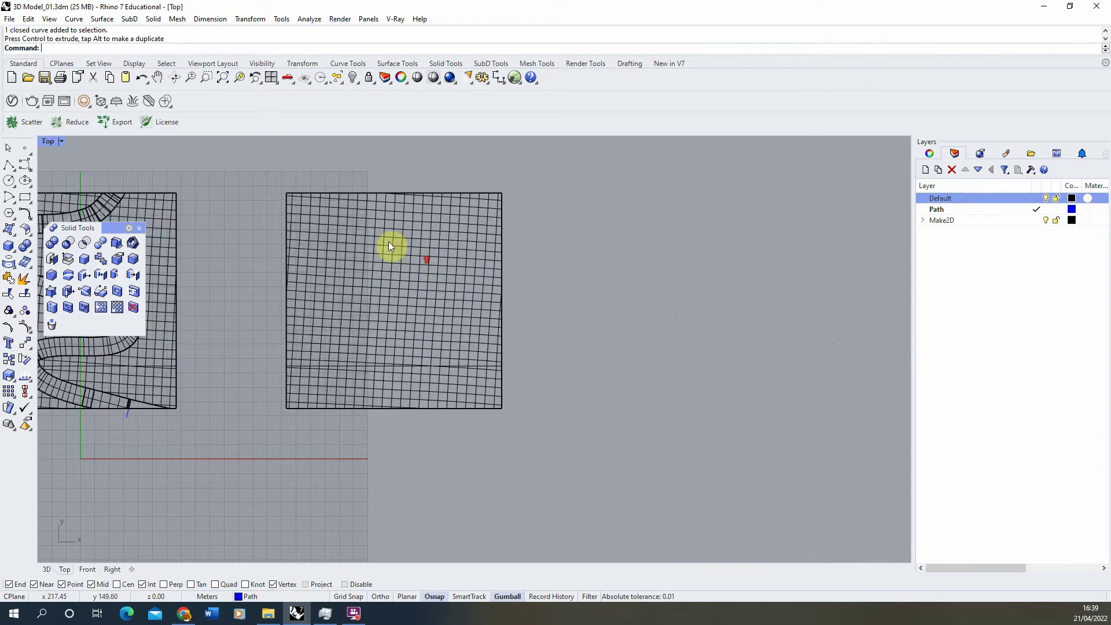
# Draw a closed control-point curve around the right block's top, then restore the four views.
pyautogui.click(23, 167)
pyautogui.scroll(3, 359, 201)
pyautogui.click(519, 240)
pyautogui.click(485, 225)
pyautogui.click(415, 222)
pyautogui.click(343, 231)
pyautogui.click(312, 241)
pyautogui.click(296, 281)
pyautogui.click(293, 310)
pyautogui.click(320, 337)
pyautogui.click(370, 347)
pyautogui.click(412, 331)
pyautogui.click(439, 314)
pyautogui.click(513, 321)
pyautogui.click(527, 303)
pyautogui.click(519, 243)
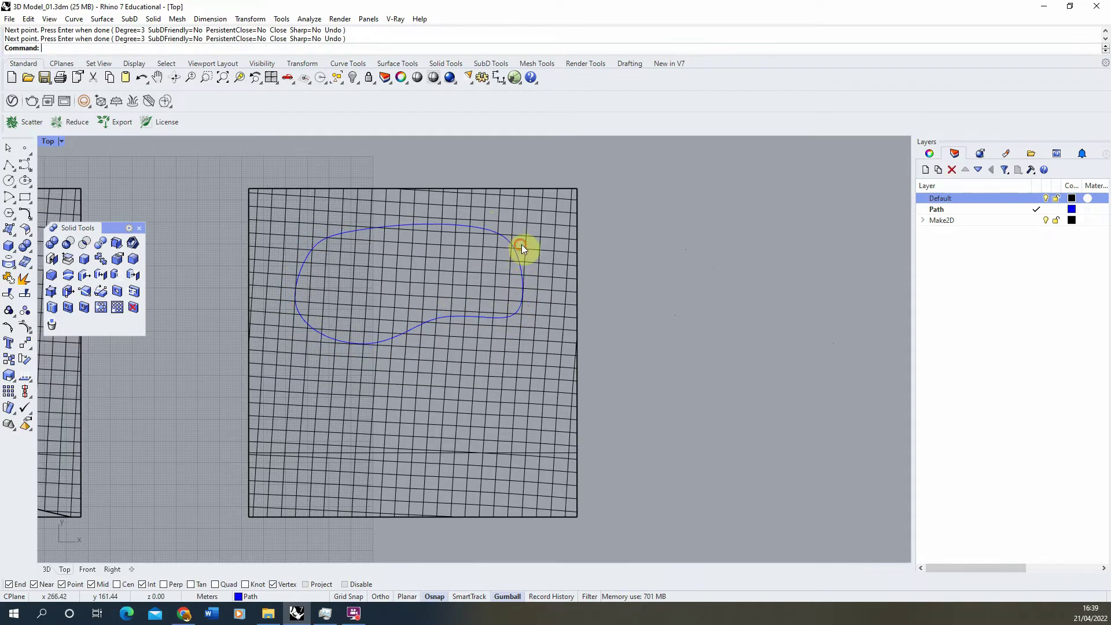
pyautogui.doubleClick(57, 140)
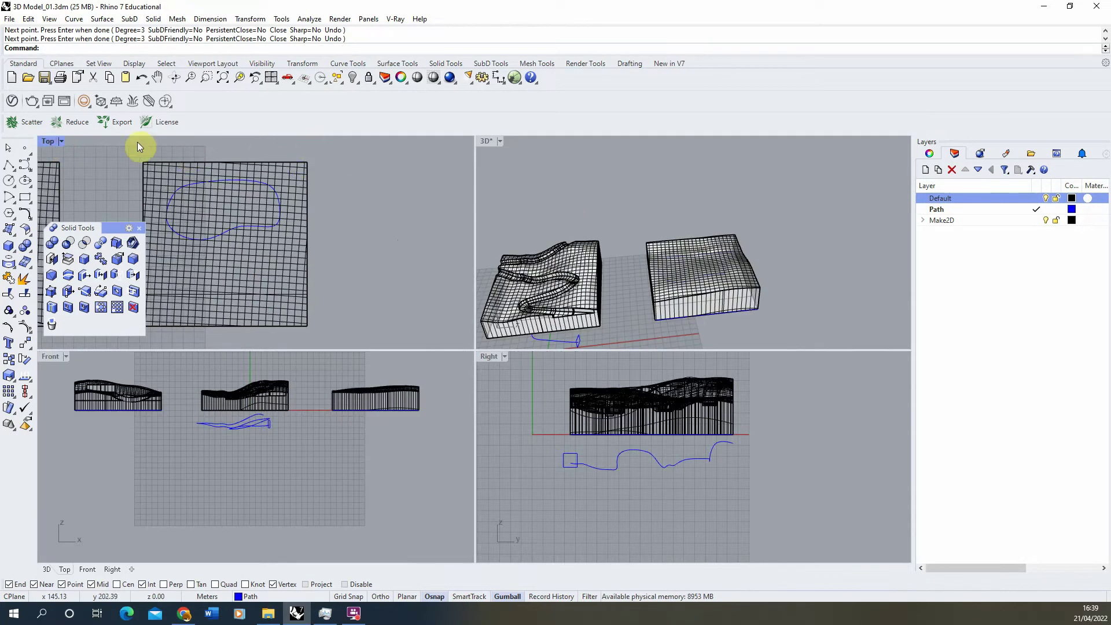
# In a maximized Perspective view, extrude the closed outline curve upward into a solid.
pyautogui.doubleClick(486, 141)
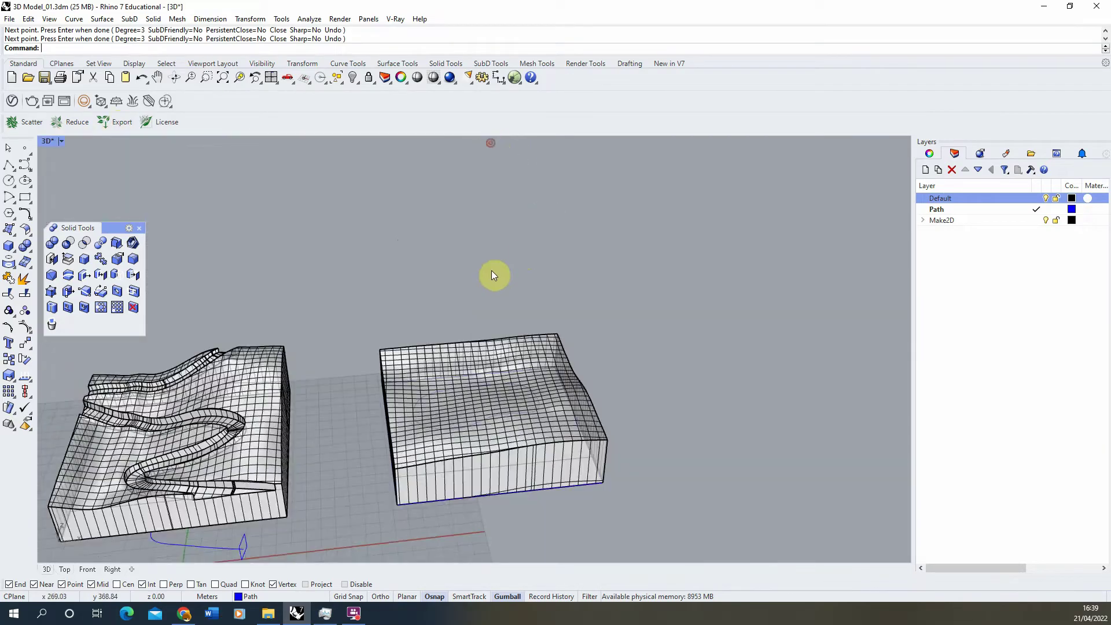
pyautogui.click(448, 445)
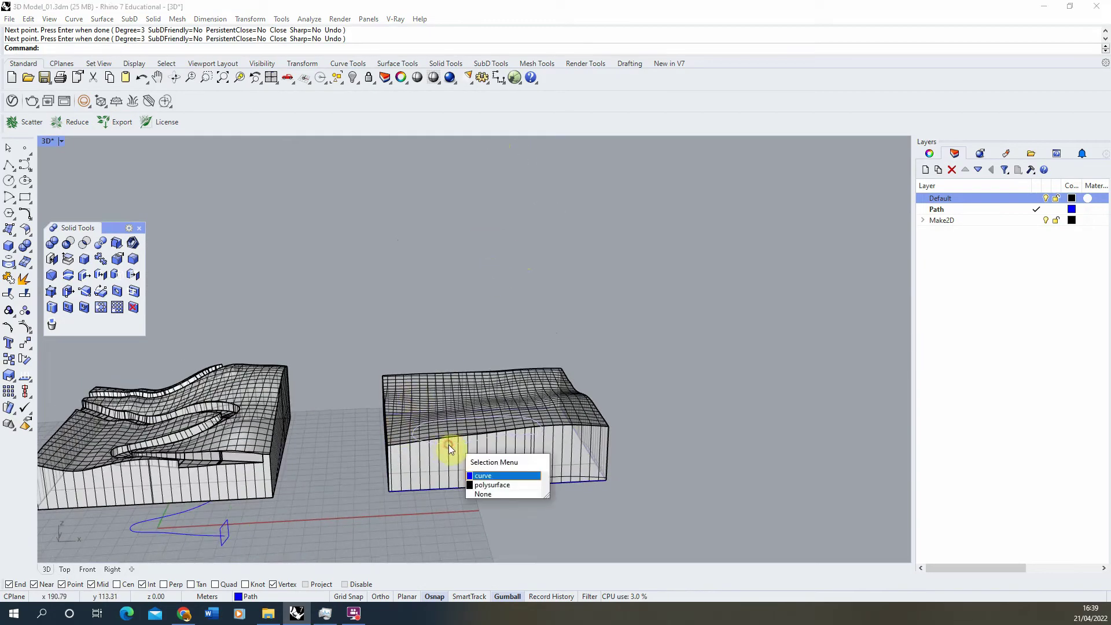
pyautogui.click(486, 473)
pyautogui.moveTo(477, 395); pyautogui.dragTo(475, 336)
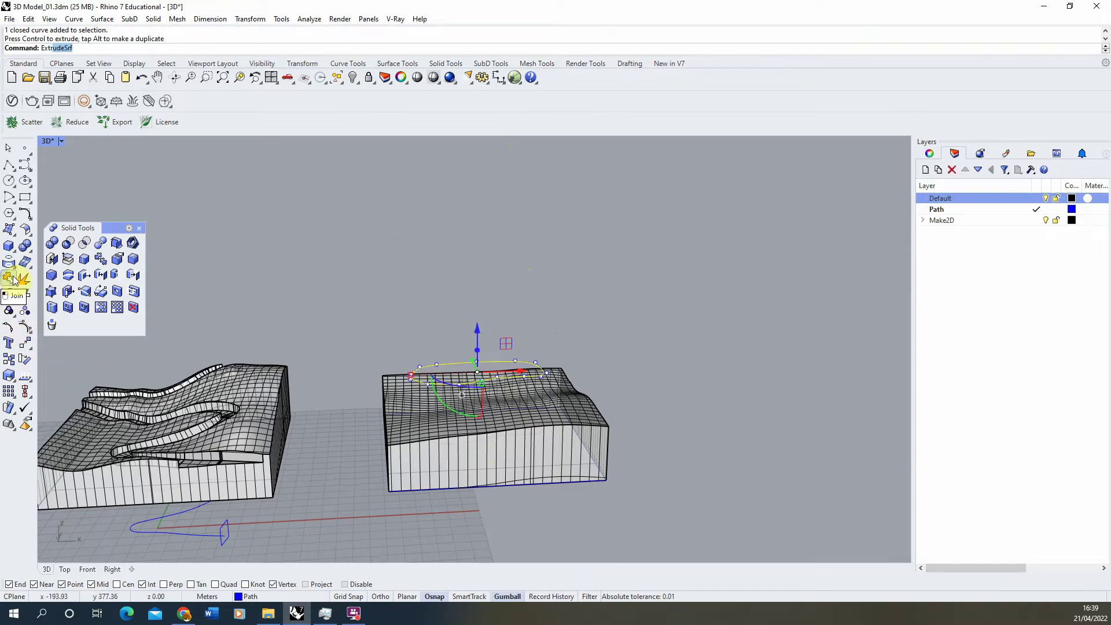
pyautogui.click(80, 253)
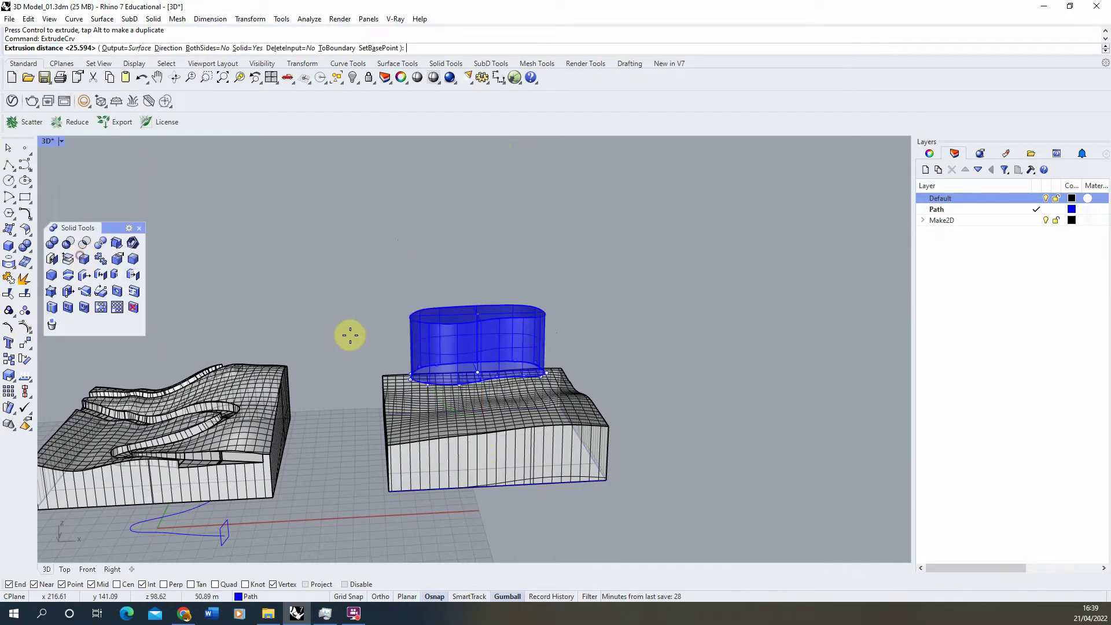
pyautogui.scroll(3, 376, 365)
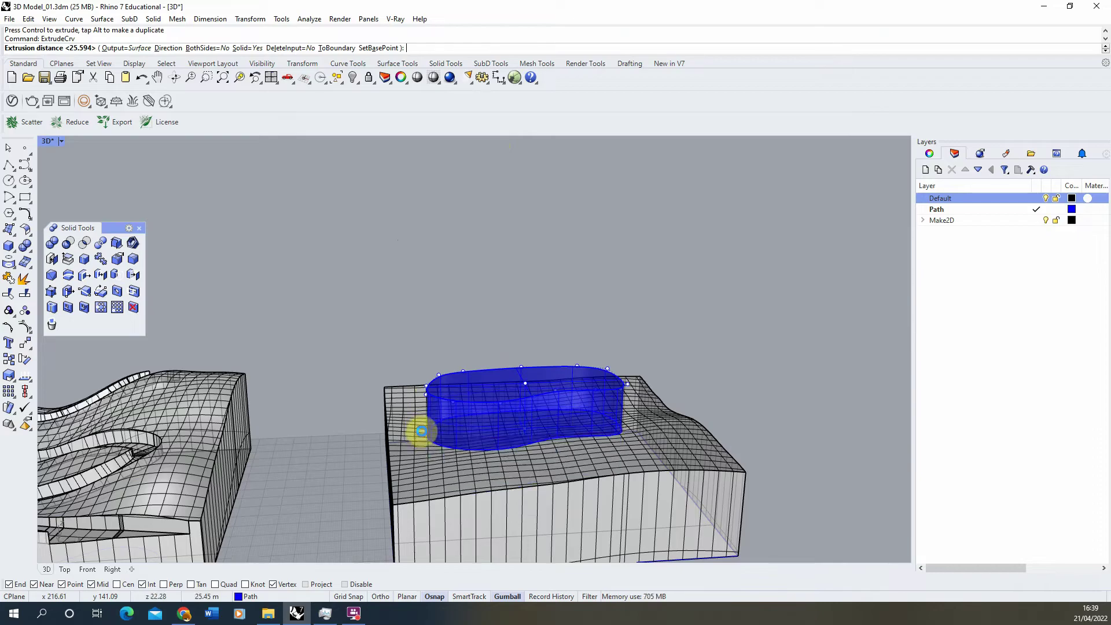
pyautogui.click(422, 431)
# Inspect the terrain block and the blue extrusion from lower and higher angles.
pyautogui.moveTo(422, 427); pyautogui.dragTo(437, 423, button='right')
pyautogui.click(436, 423)
pyautogui.click(422, 353)
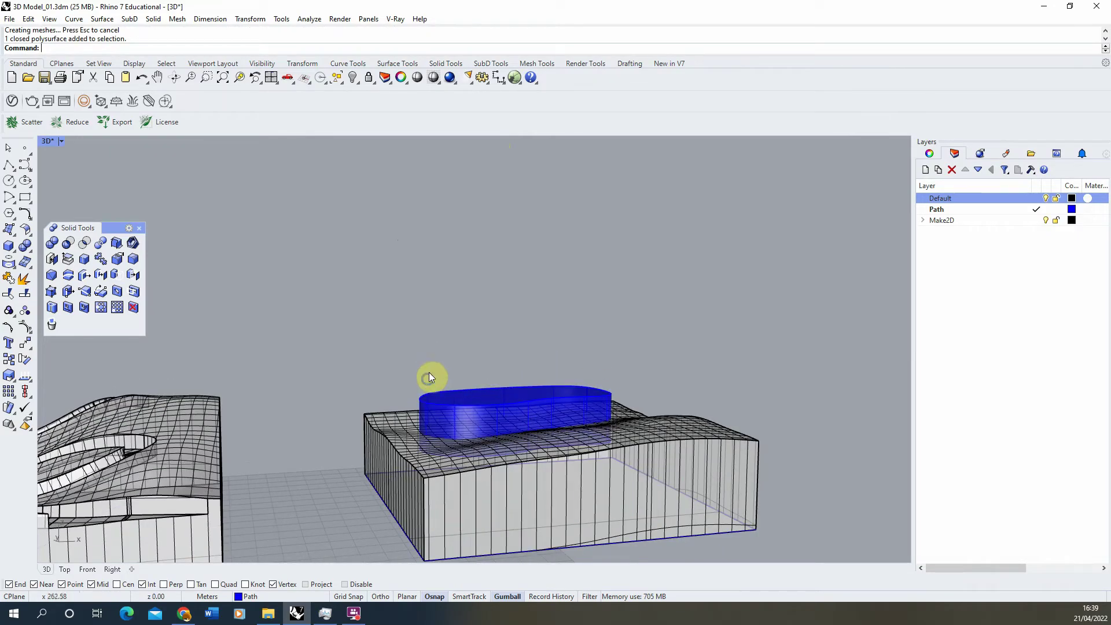
pyautogui.moveTo(426, 383); pyautogui.dragTo(435, 420, button='right')
pyautogui.click(434, 418)
pyautogui.click(508, 398)
pyautogui.click(498, 341)
pyautogui.moveTo(462, 322); pyautogui.dragTo(442, 348, button='right')
# Boolean Difference the blue extrusion from the third terrain block, cutting the slot.
pyautogui.click(68, 243)
pyautogui.click(464, 479)
pyautogui.press('Return')
pyautogui.click(456, 401)
pyautogui.press('Return')
pyautogui.moveTo(442, 387); pyautogui.dragTo(475, 390, button='right')
pyautogui.scroll(5, 434, 357)
pyautogui.moveTo(434, 359); pyautogui.dragTo(573, 387, button='right')
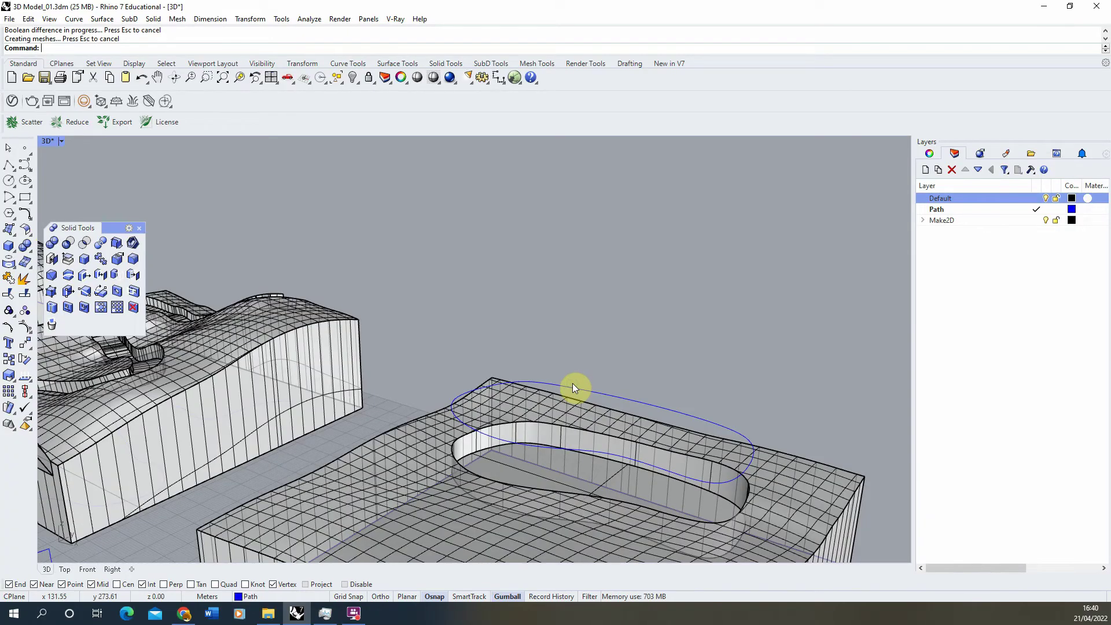
# Undo the slot cut and the extrusion, leaving only the outline curve.
pyautogui.hotkey('ctrl', 'z')
pyautogui.click(577, 324)
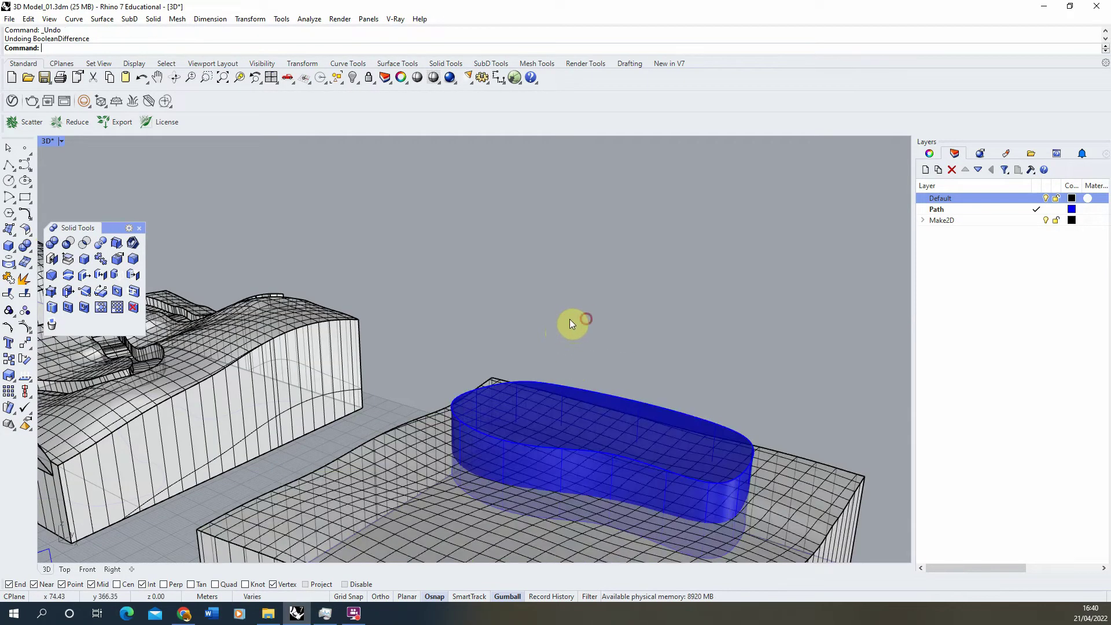
pyautogui.hotkey('ctrl', 'z')
pyautogui.moveTo(532, 324); pyautogui.dragTo(511, 383, button='right')
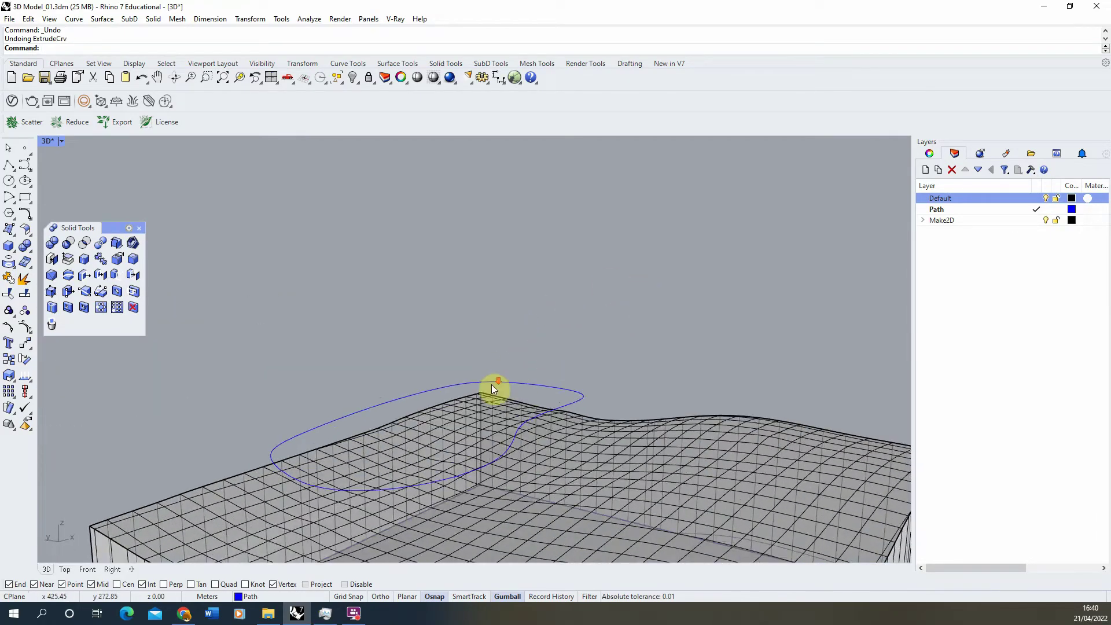
# Offset the outline curve inward by a distance of 6.
pyautogui.click(443, 388)
pyautogui.moveTo(443, 388); pyautogui.dragTo(367, 410, button='right')
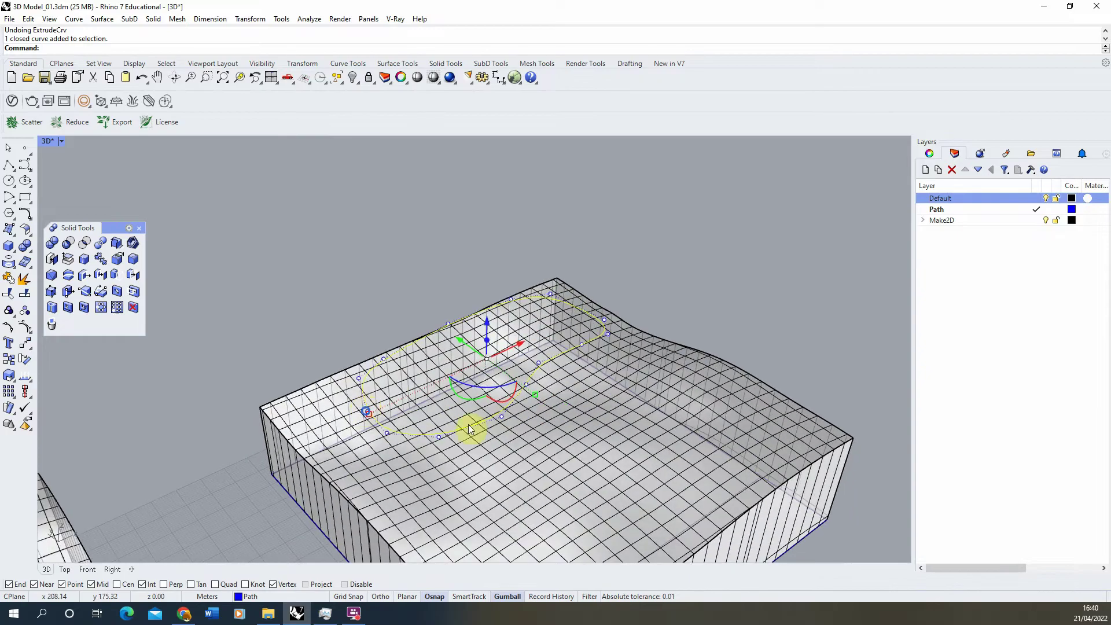
pyautogui.moveTo(606, 342); pyautogui.dragTo(408, 330, button='right')
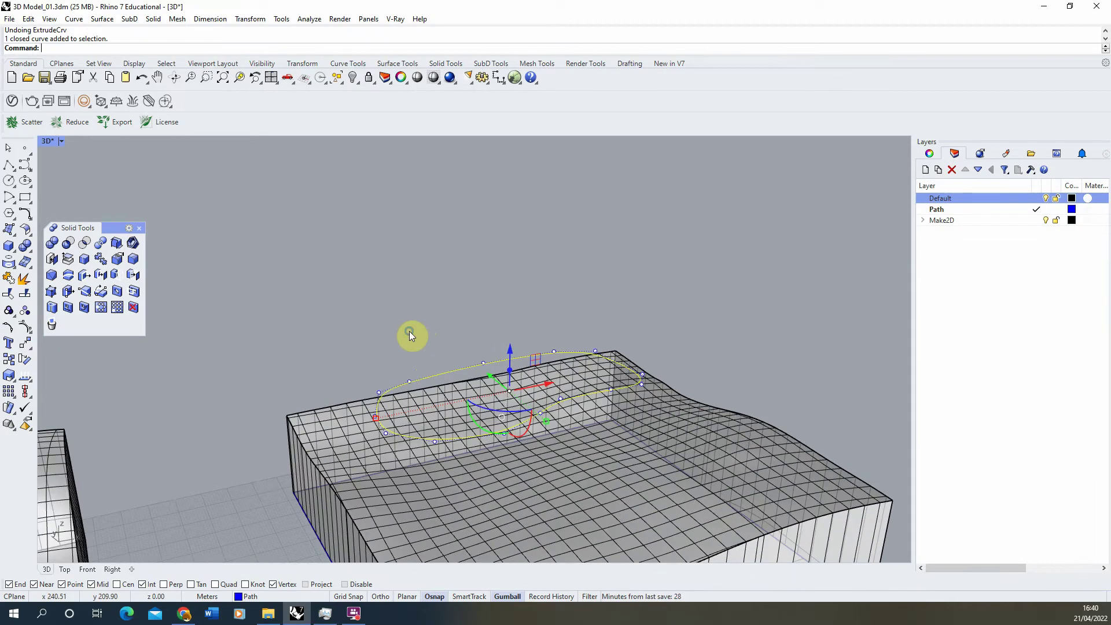
pyautogui.write('Offset')
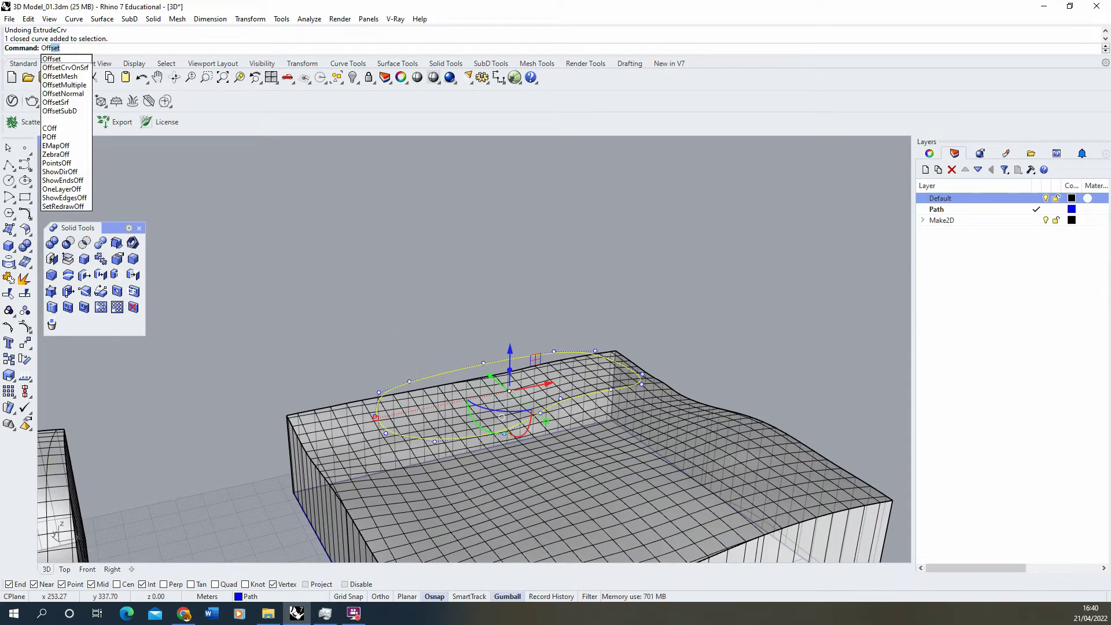
pyautogui.press('Return')
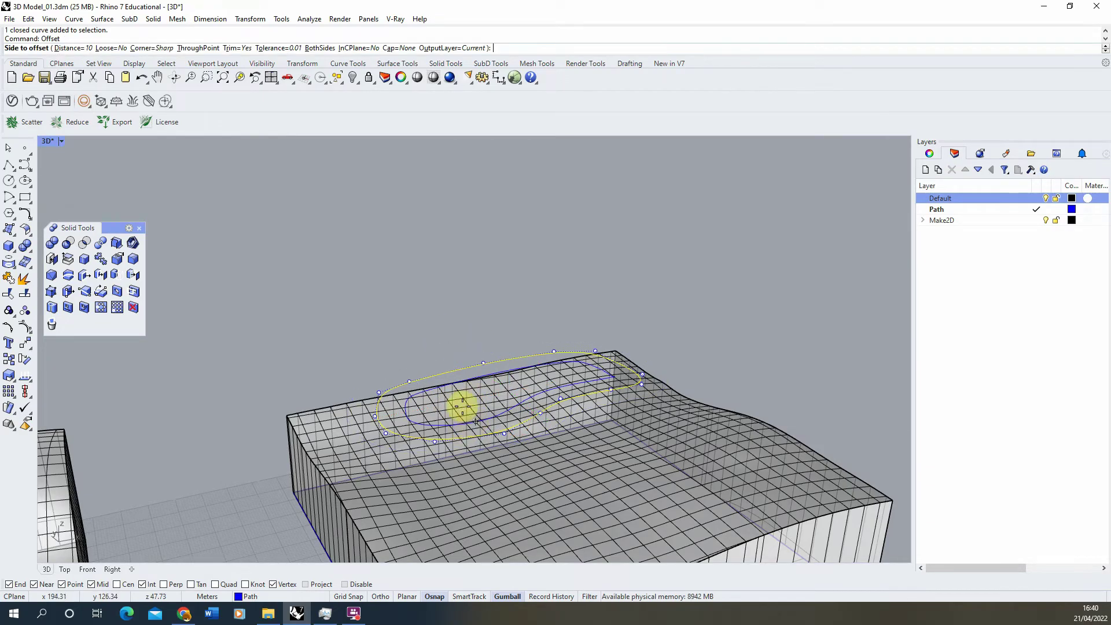
pyautogui.click(85, 48)
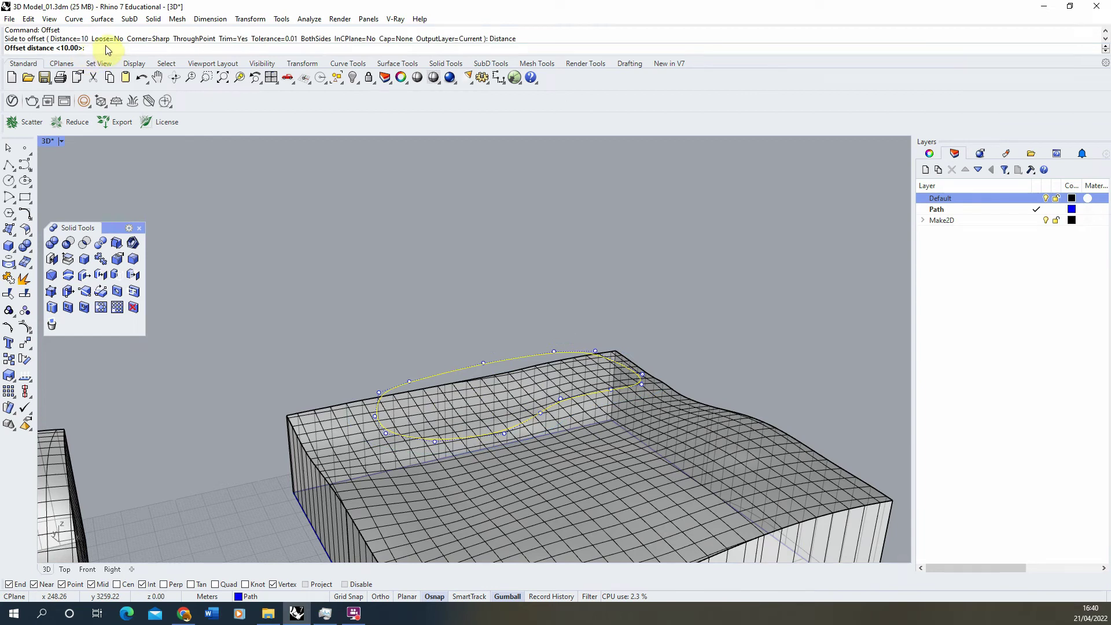
pyautogui.write('6')
pyautogui.press('Return')
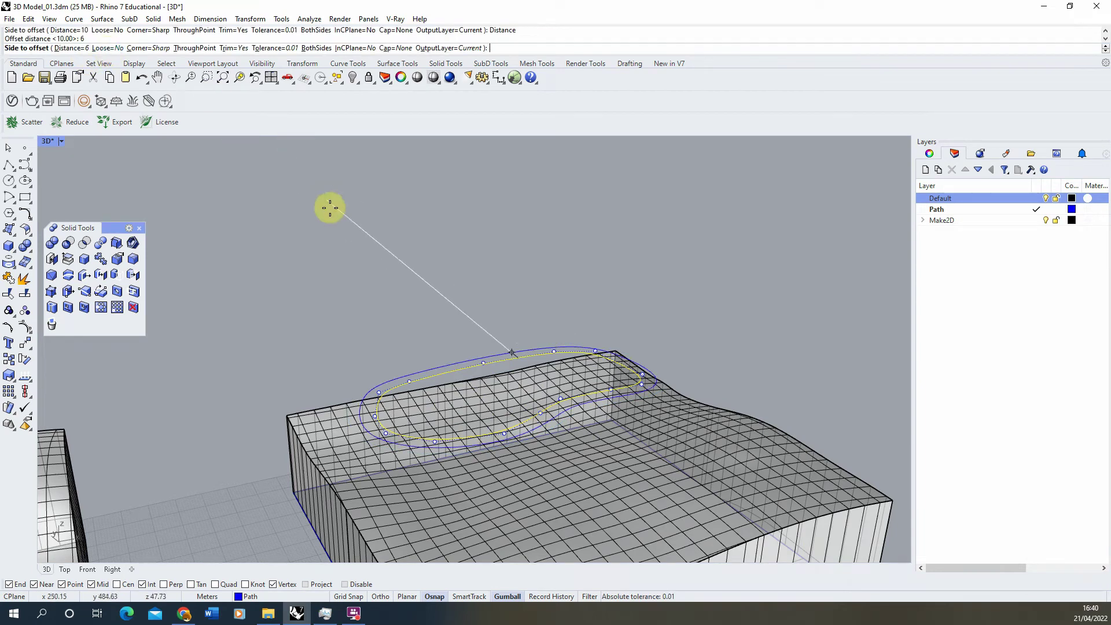
pyautogui.click(510, 323)
# Lower the inner offset curve slightly with the gumball and window-select both curves.
pyautogui.moveTo(562, 313); pyautogui.dragTo(595, 377, button='right')
pyautogui.scroll(-3, 526, 301)
pyautogui.scroll(3, 496, 347)
pyautogui.click(502, 354)
pyautogui.moveTo(380, 347); pyautogui.dragTo(386, 387, button='right')
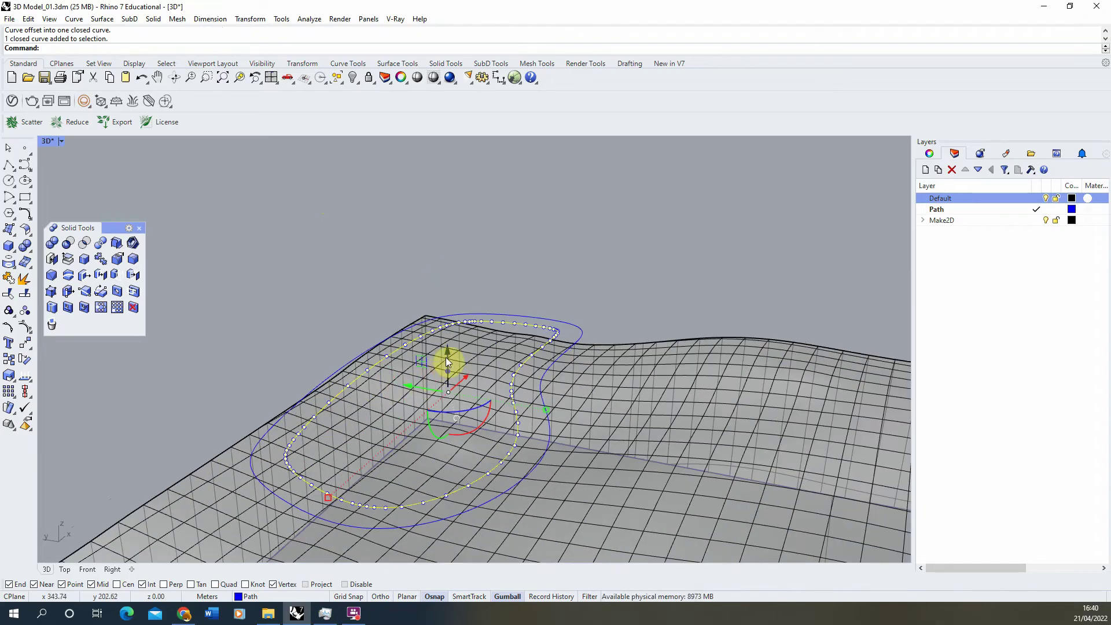
pyautogui.moveTo(446, 365); pyautogui.dragTo(449, 382)
pyautogui.moveTo(558, 296); pyautogui.dragTo(472, 286, button='right')
pyautogui.moveTo(511, 419); pyautogui.dragTo(506, 429)
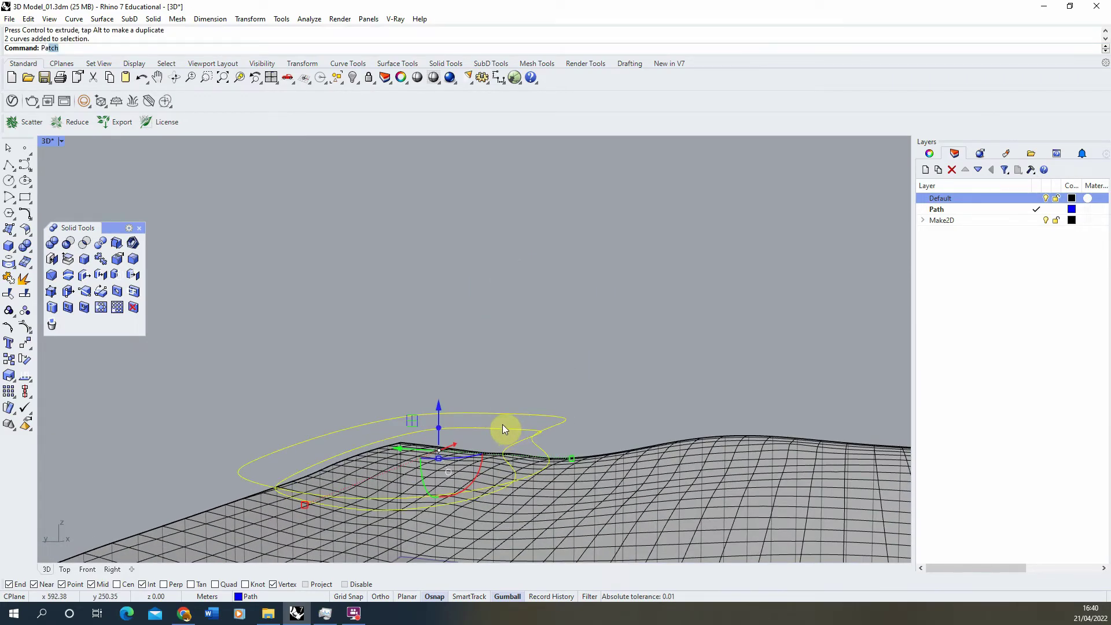
# Create a Patch surface across both outline curves with default options, then select it.
pyautogui.press('BackSpace')
pyautogui.press('BackSpace')
pyautogui.write('ch')
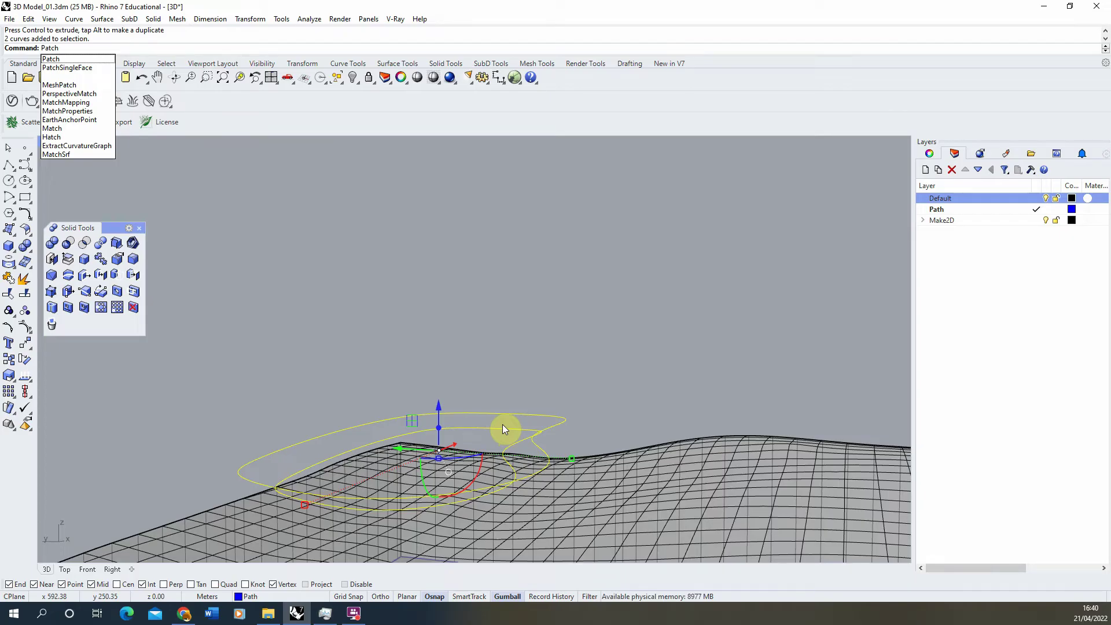
pyautogui.press('Return')
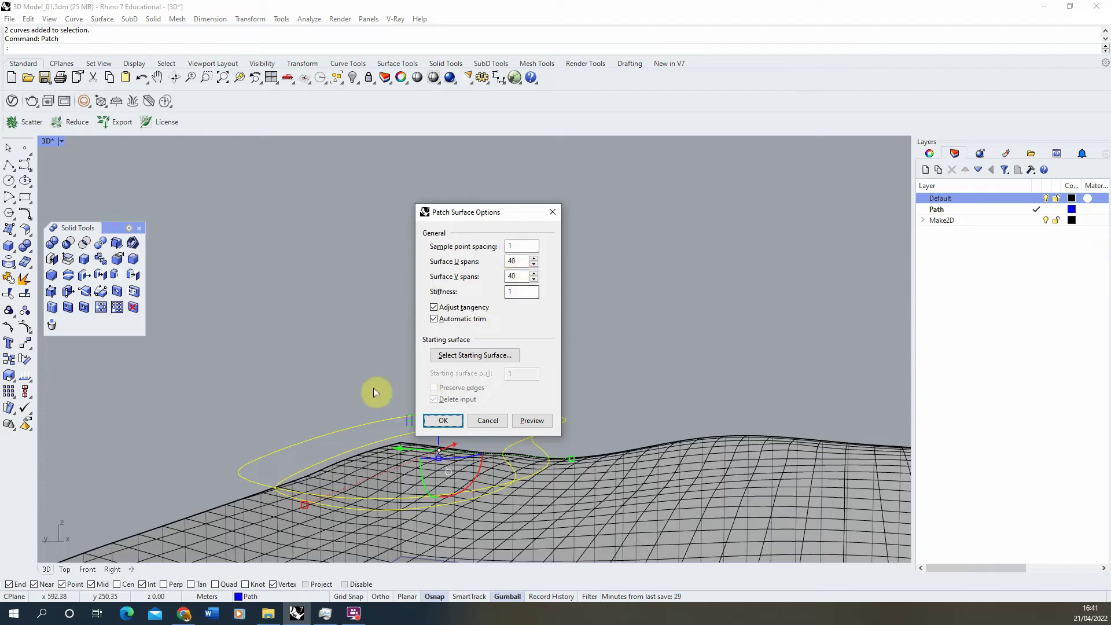
pyautogui.click(443, 421)
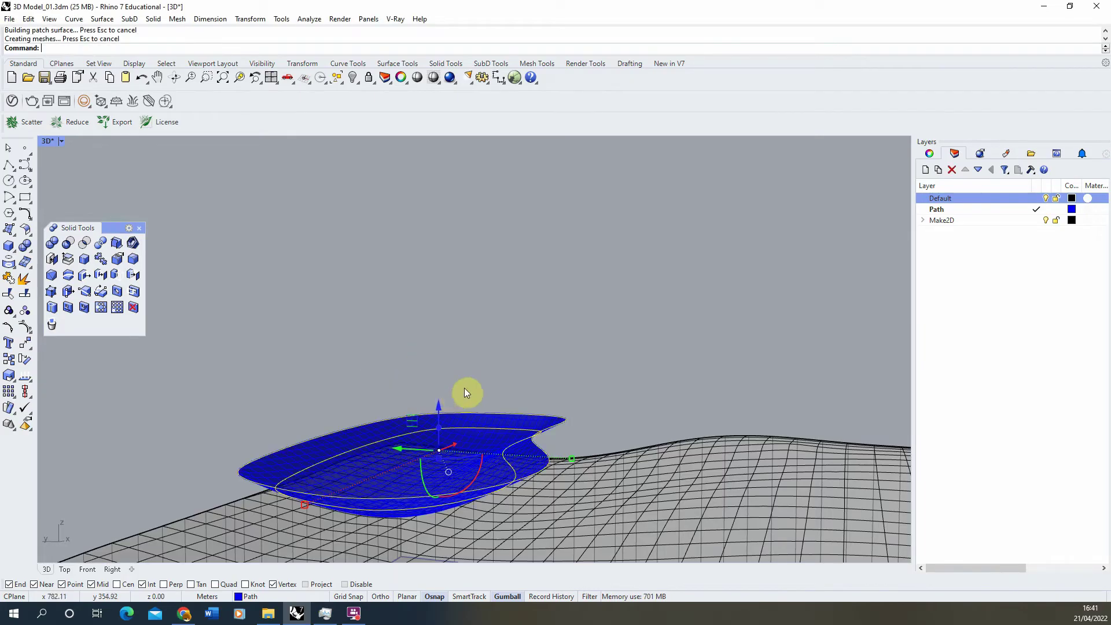
pyautogui.moveTo(519, 369); pyautogui.dragTo(474, 360, button='right')
pyautogui.scroll(3, 481, 368)
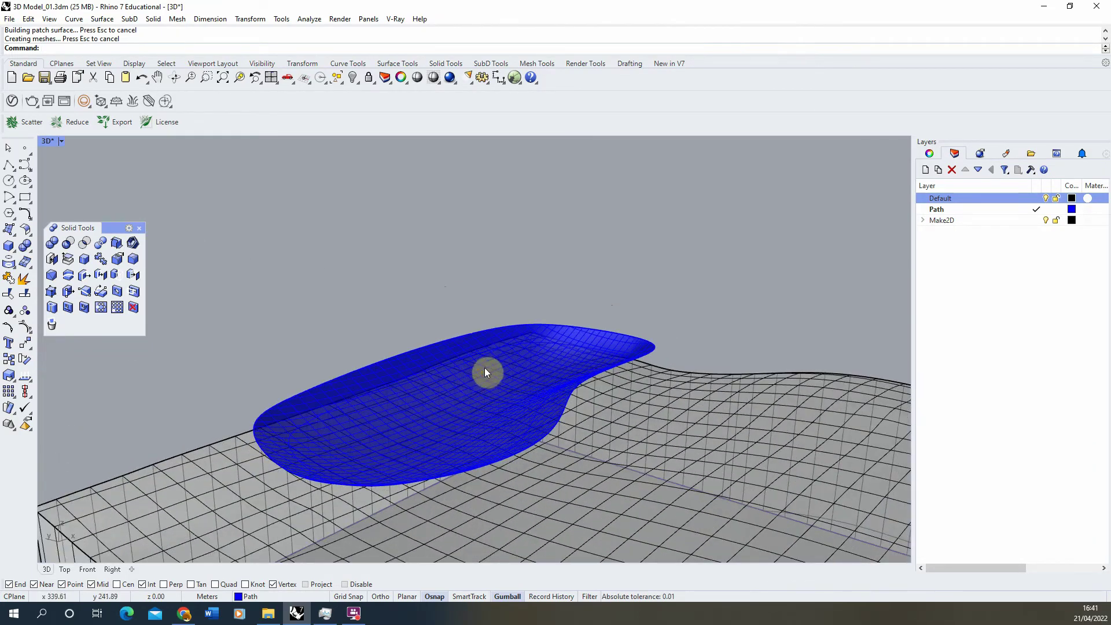
pyautogui.click(500, 371)
pyautogui.click(521, 398)
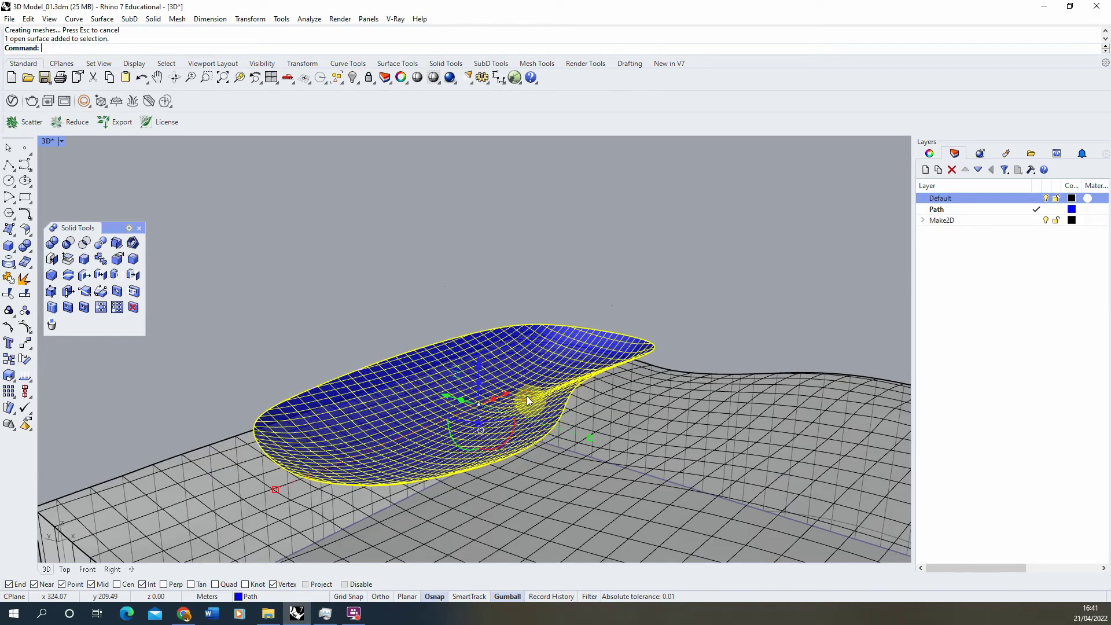
# Extrude the basin patch surface into a solid with ExtrudeSrf.
pyautogui.write('Extru')
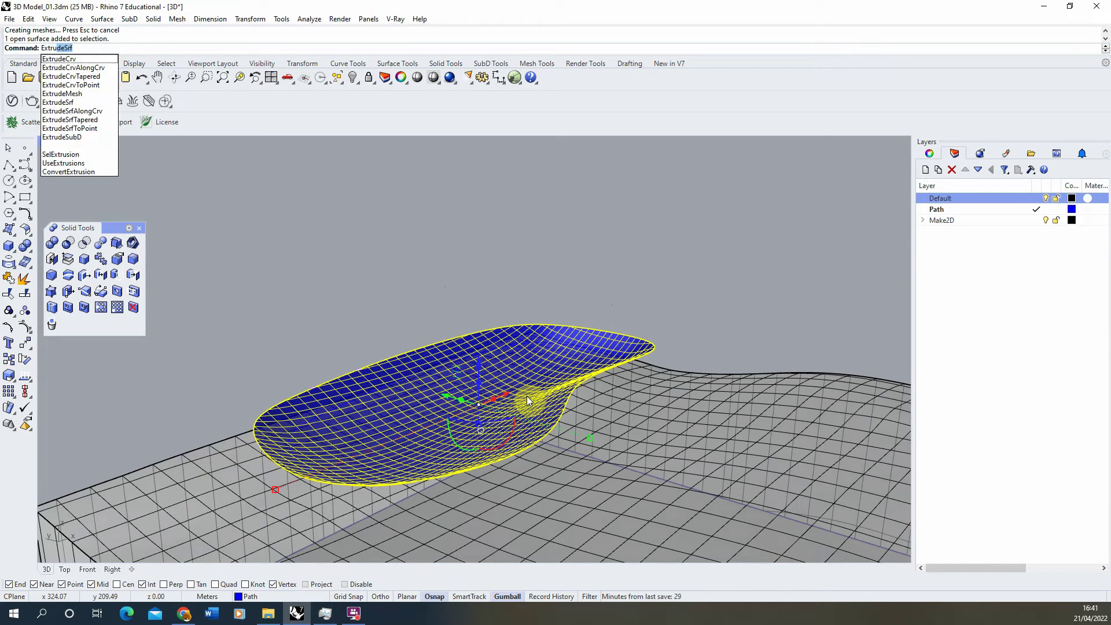
pyautogui.press('Return')
pyautogui.click(466, 225)
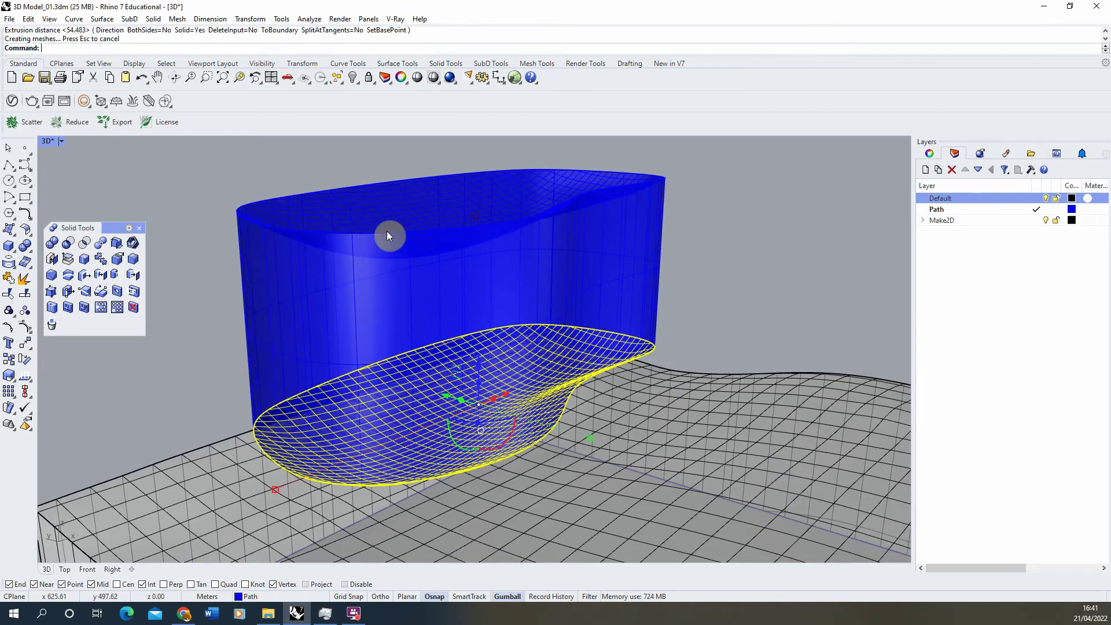
pyautogui.scroll(-2, 359, 235)
# Delete the leftover open patch surface, leaving only the extruded solid.
pyautogui.click(616, 227)
pyautogui.click(464, 305)
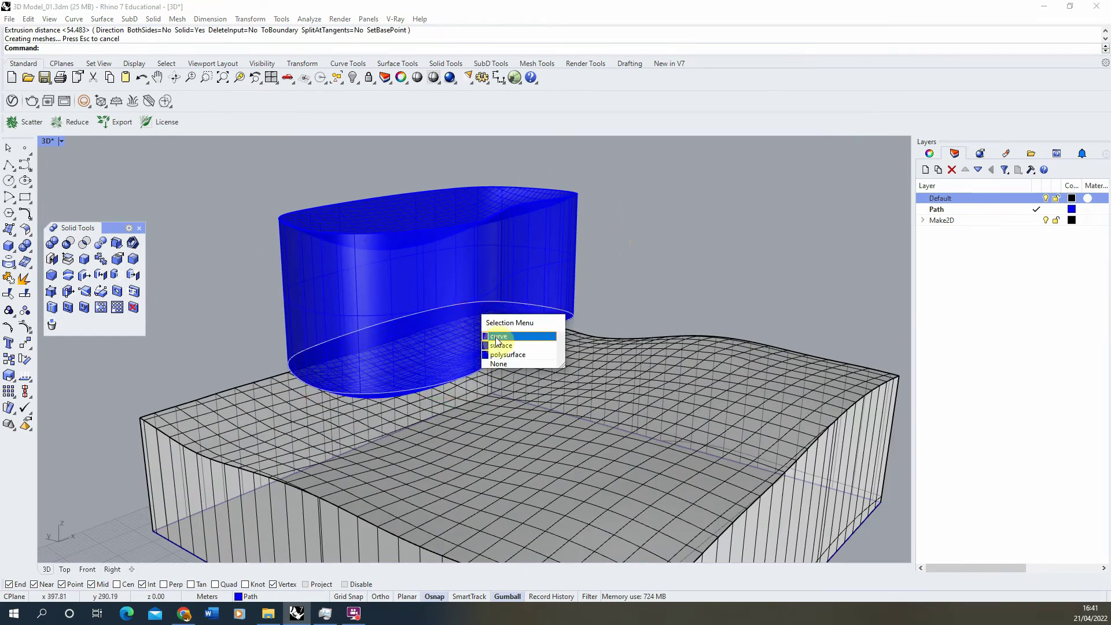
pyautogui.click(498, 345)
pyautogui.press('Delete')
# Reposition the basin solid with the gumball so it sits into the third block's top.
pyautogui.click(436, 264)
pyautogui.moveTo(442, 267); pyautogui.dragTo(445, 328)
pyautogui.press('Escape')
pyautogui.moveTo(655, 270); pyautogui.dragTo(573, 327, button='right')
pyautogui.click(527, 335)
pyautogui.moveTo(500, 344); pyautogui.dragTo(494, 317)
pyautogui.press('Escape')
pyautogui.moveTo(704, 303); pyautogui.dragTo(325, 344, button='right')
pyautogui.scroll(-8, 431, 335)
# Boolean-difference the basin solid from the third terrain block.
pyautogui.click(68, 243)
pyautogui.click(290, 366)
pyautogui.press('Return')
pyautogui.click(334, 287)
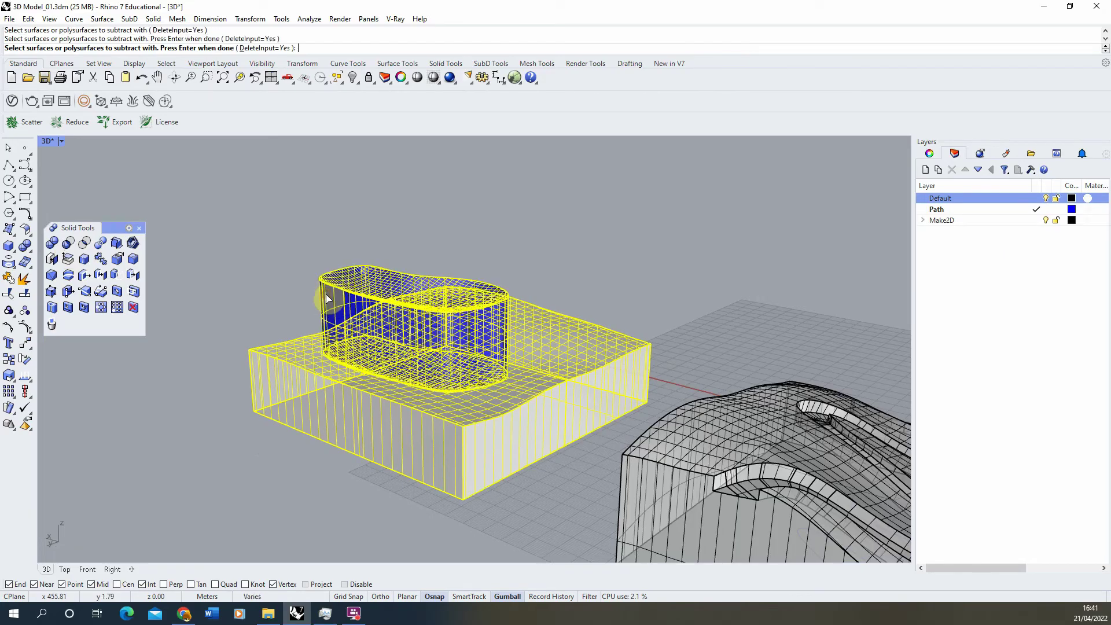
pyautogui.press('Return')
pyautogui.moveTo(312, 295)
pyautogui.mouseDown(button='right')
pyautogui.moveTo(293, 279)
pyautogui.moveTo(273, 348)
pyautogui.moveTo(301, 291)
pyautogui.mouseUp(button='right')
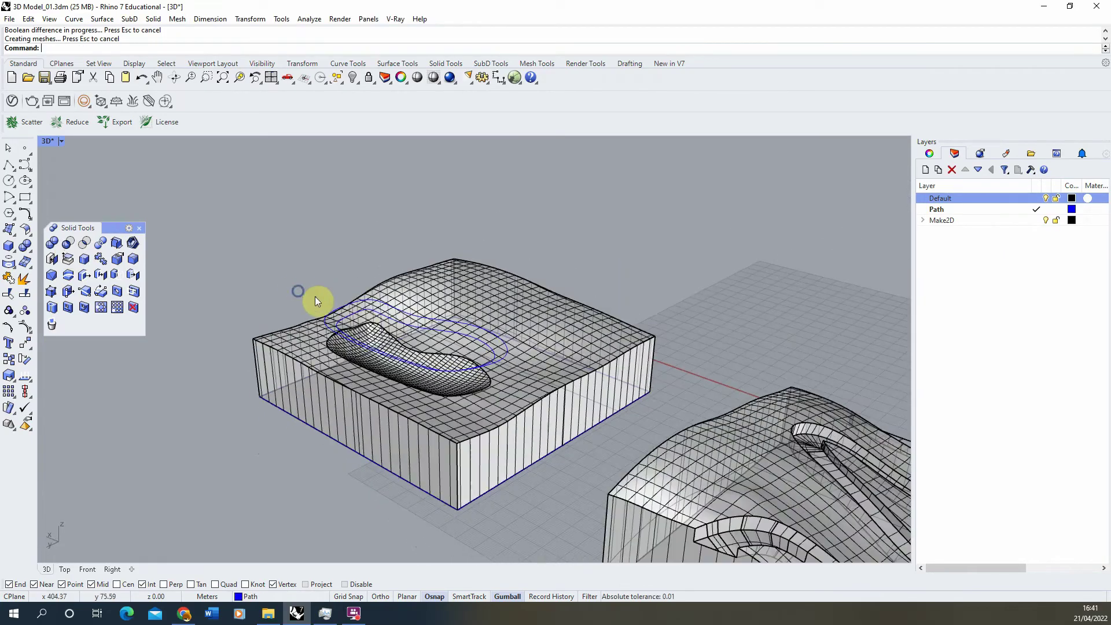
# Delete the two leftover basin outline curves above the right block.
pyautogui.scroll(9, 360, 296)
pyautogui.moveTo(324, 369); pyautogui.dragTo(208, 296, button='right')
pyautogui.scroll(-5, 501, 377)
pyautogui.moveTo(599, 365); pyautogui.dragTo(572, 378)
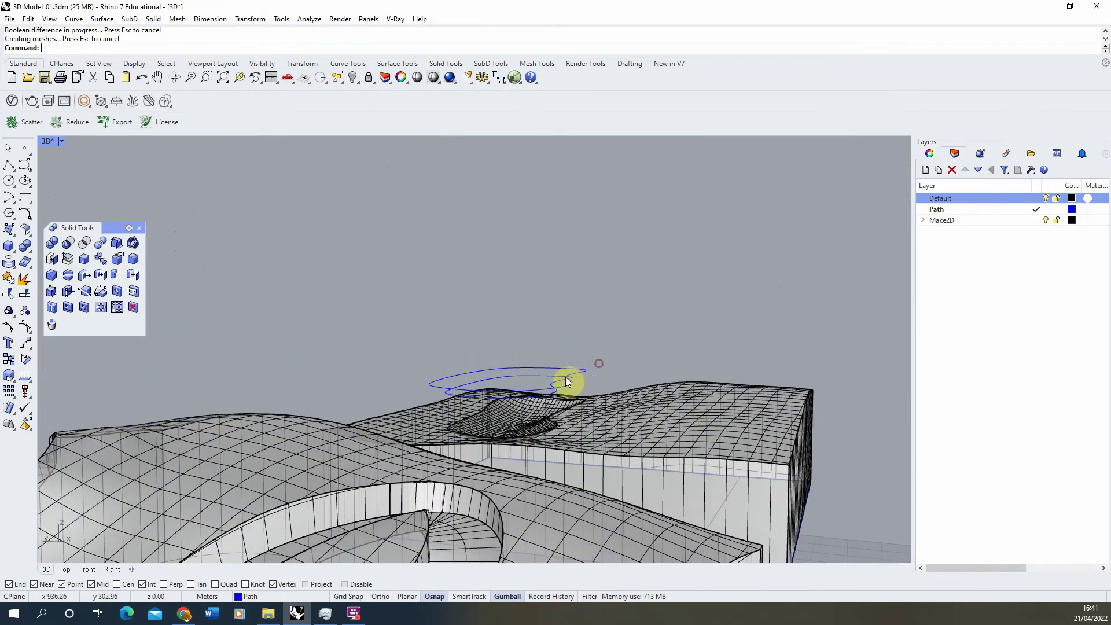
pyautogui.press('Delete')
# Zoom out and orbit the Perspective view to frame all three terrain blocks.
pyautogui.moveTo(581, 358); pyautogui.dragTo(250, 407, button='right')
pyautogui.scroll(-5, 523, 380)
pyautogui.scroll(-2, 525, 386)
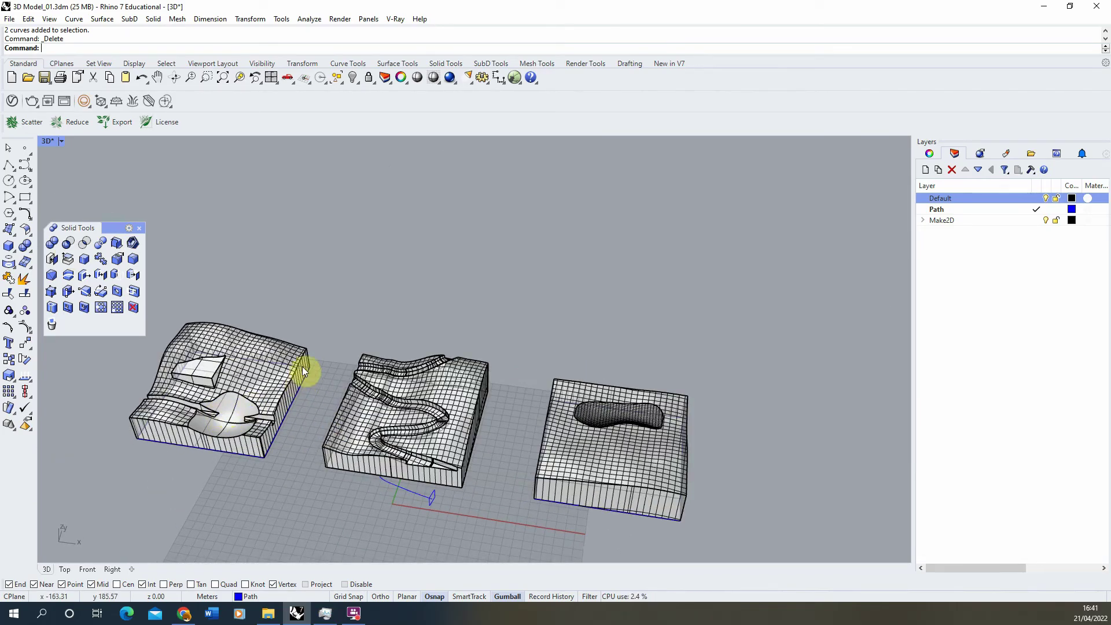
pyautogui.moveTo(421, 414); pyautogui.dragTo(392, 401, button='right')
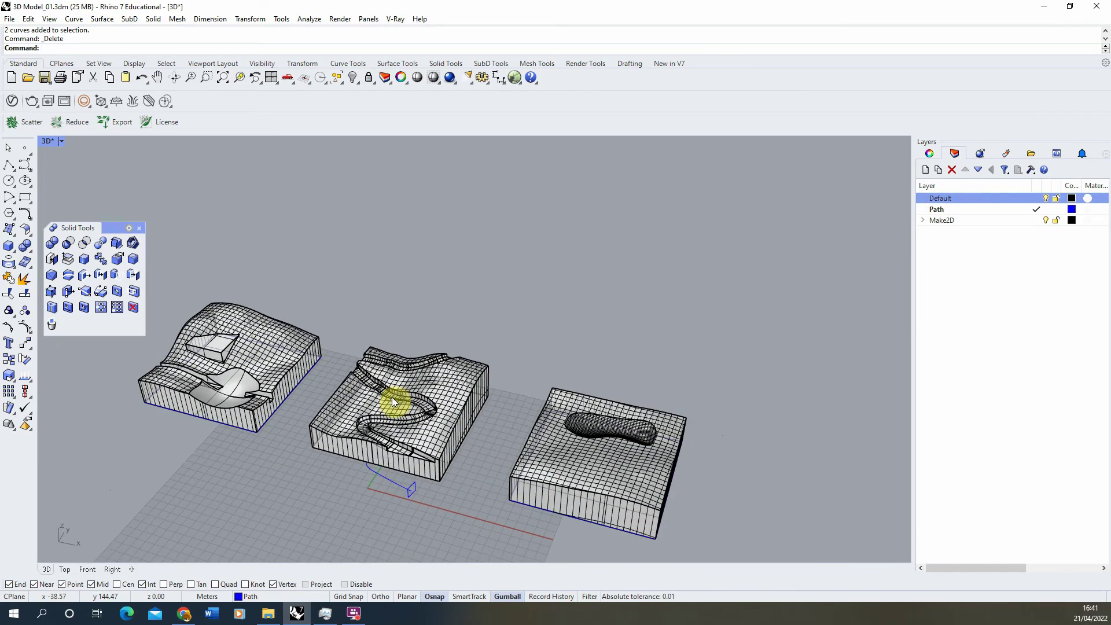